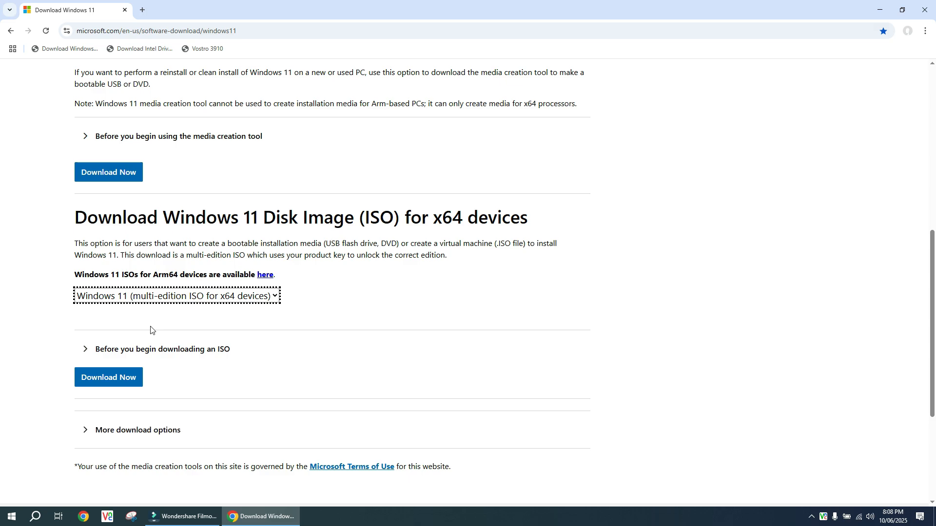
- Start the 64-bit download of the Windows 11 multi-edition ISO in English International and check its download progress
{"action": "left_click", "coordinate": [78, 377]}
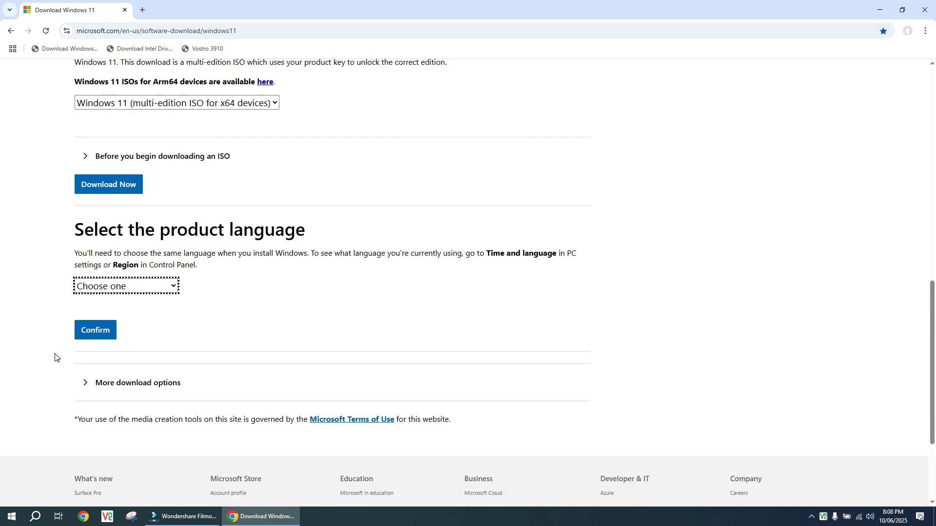
{"action": "left_click", "coordinate": [111, 287]}
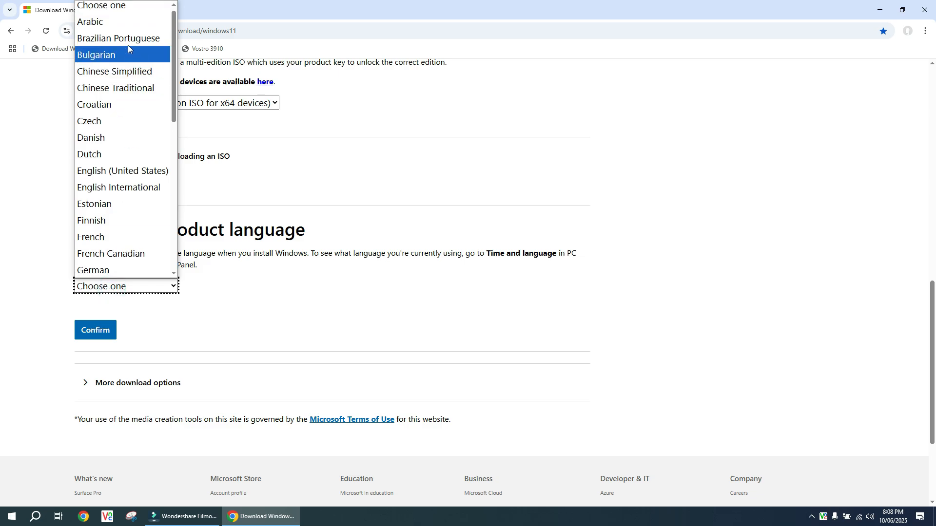
{"action": "mouse_move", "coordinate": [173, 86]}
{"action": "left_mouse_down"}
{"action": "mouse_move", "coordinate": [174, 133]}
{"action": "mouse_move", "coordinate": [172, 100]}
{"action": "left_mouse_up"}
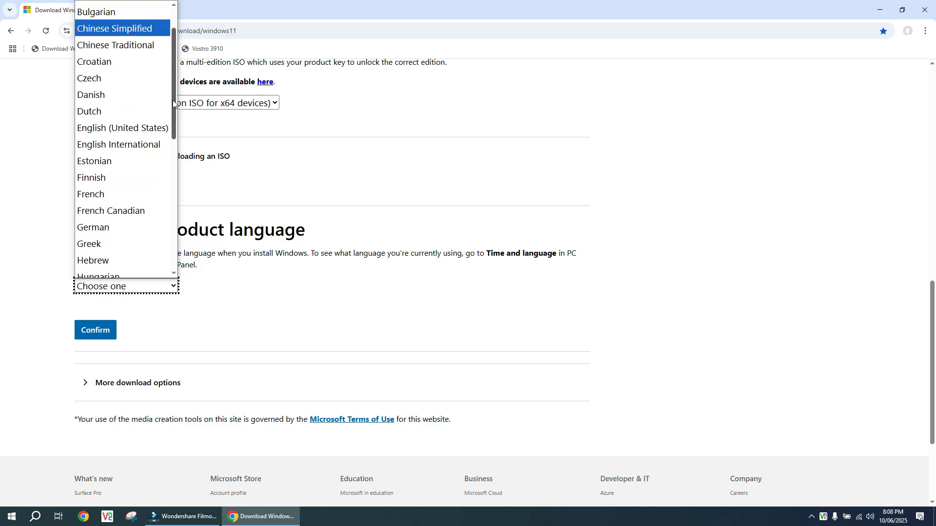
{"action": "left_click", "coordinate": [121, 145]}
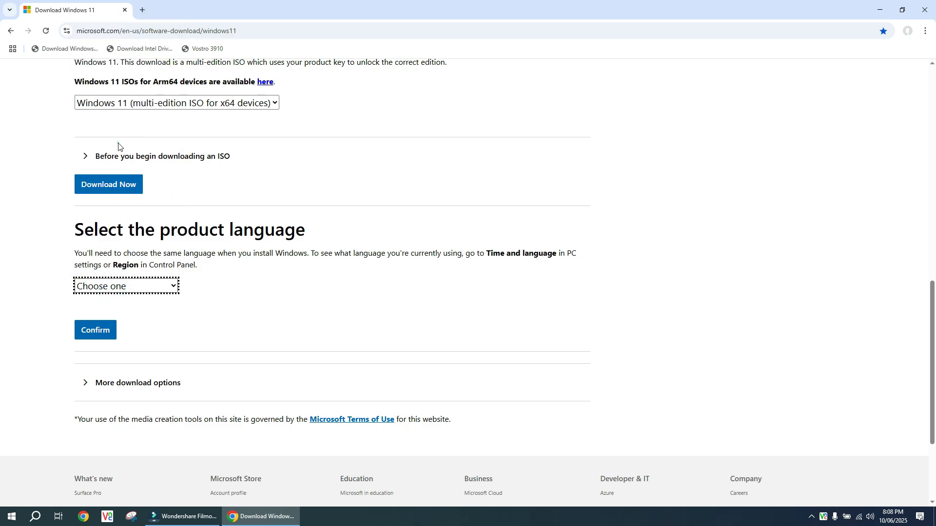
{"action": "left_click", "coordinate": [85, 333]}
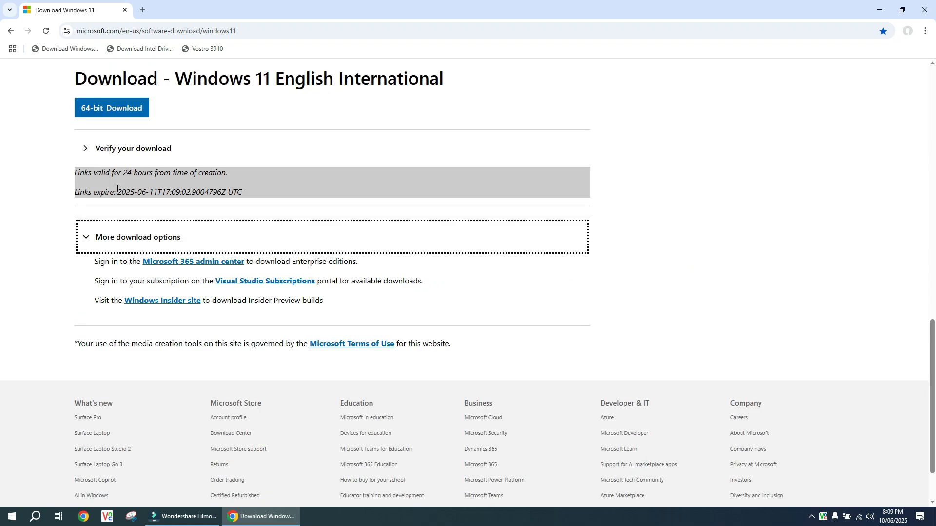
{"action": "left_click", "coordinate": [97, 111]}
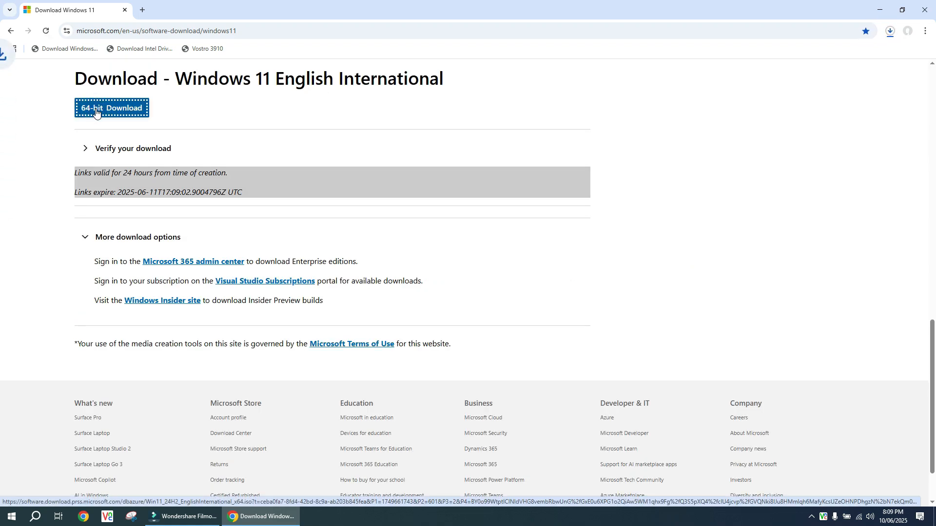
{"action": "left_click", "coordinate": [889, 32]}
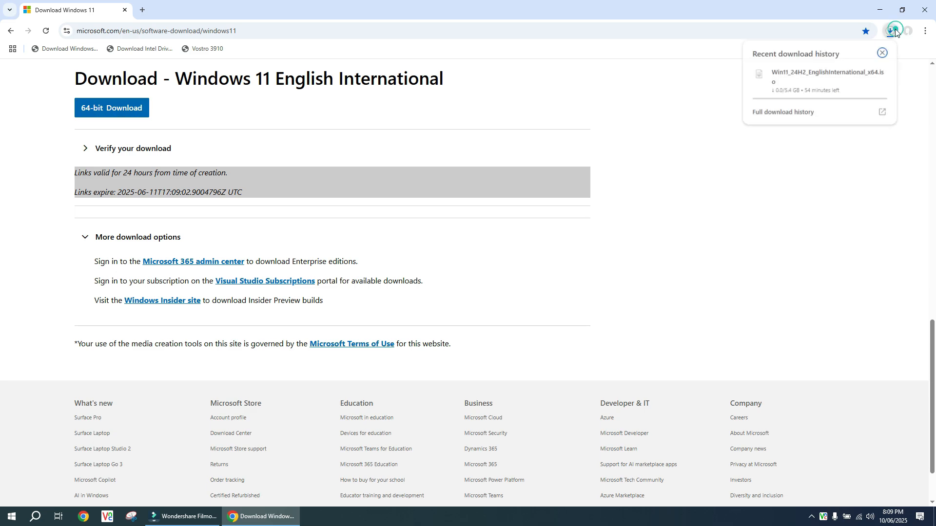
{"action": "left_click", "coordinate": [884, 53]}
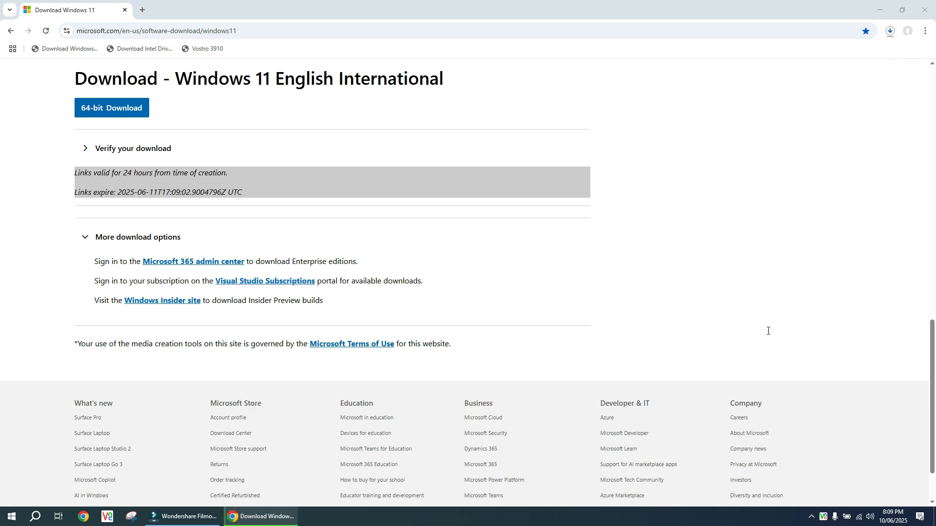
- Exit the browser despite the running download and select the Win11_English v2 disc image in the desktop's Tools folder
{"action": "left_click", "coordinate": [924, 10]}
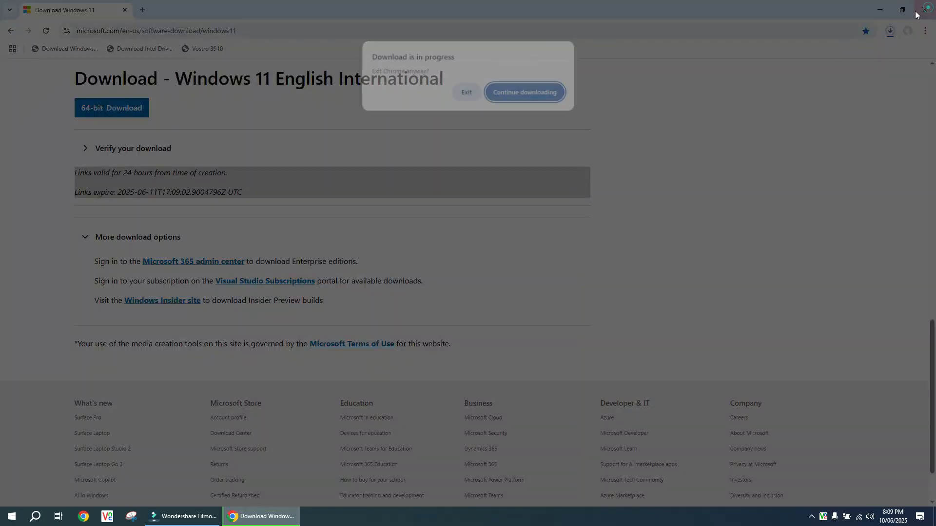
{"action": "left_click", "coordinate": [467, 93]}
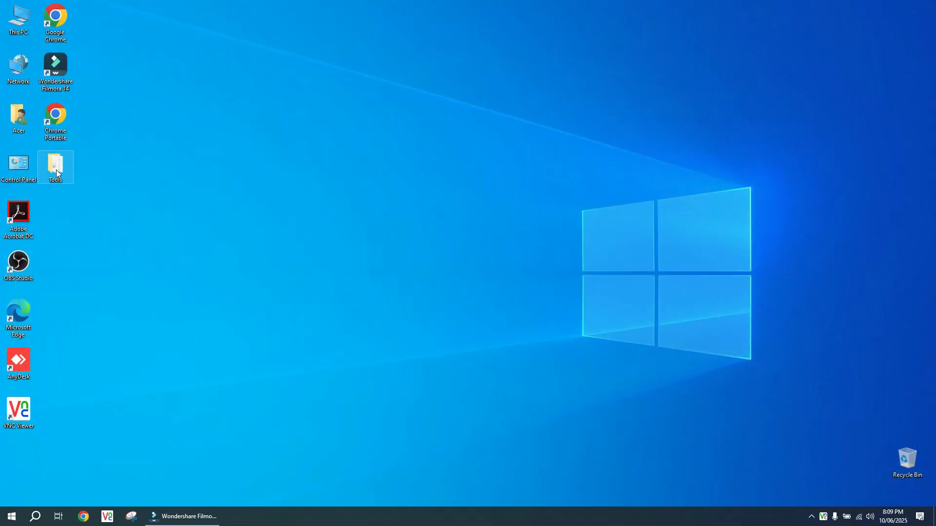
{"action": "double_click", "coordinate": [57, 169]}
{"action": "left_click", "coordinate": [362, 169]}
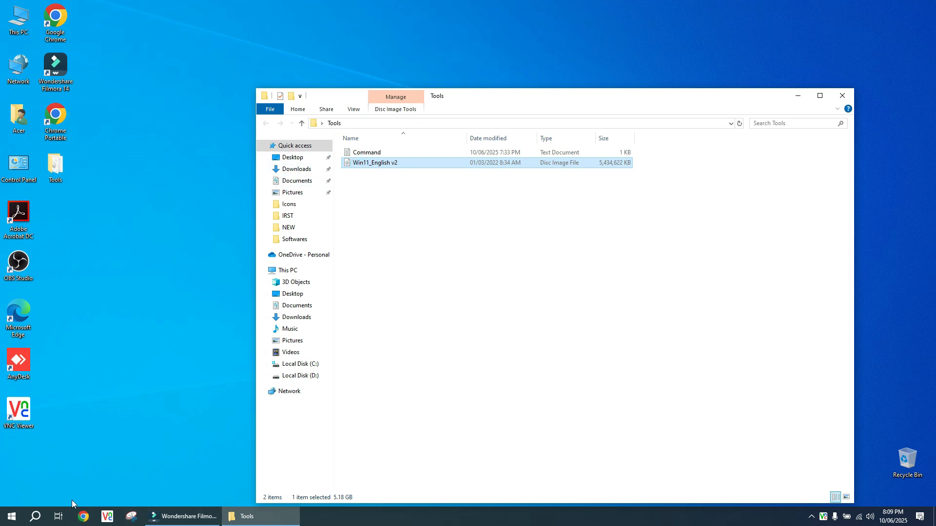
- Search the web for 7zip in Chrome and download the 64-bit Windows x64 .exe installer of 7-Zip 24.09
{"action": "left_click", "coordinate": [83, 517]}
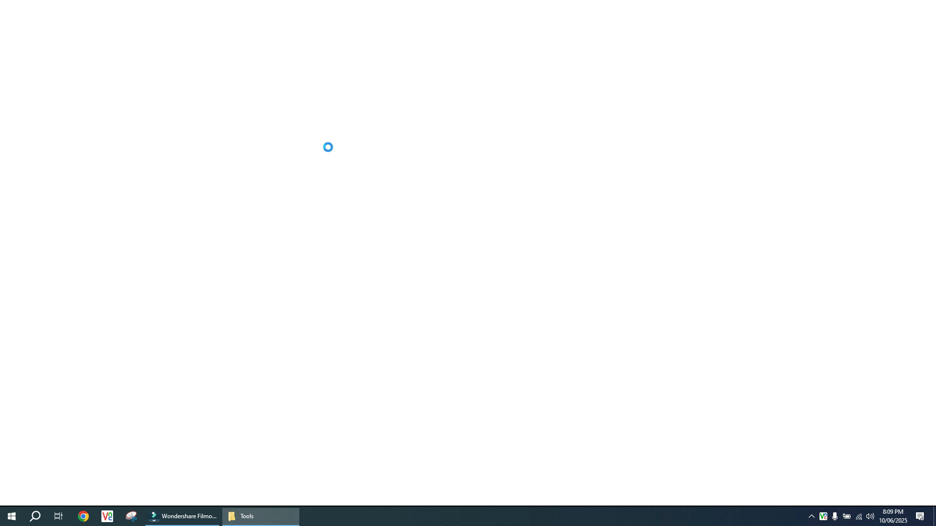
{"action": "left_click", "coordinate": [176, 28]}
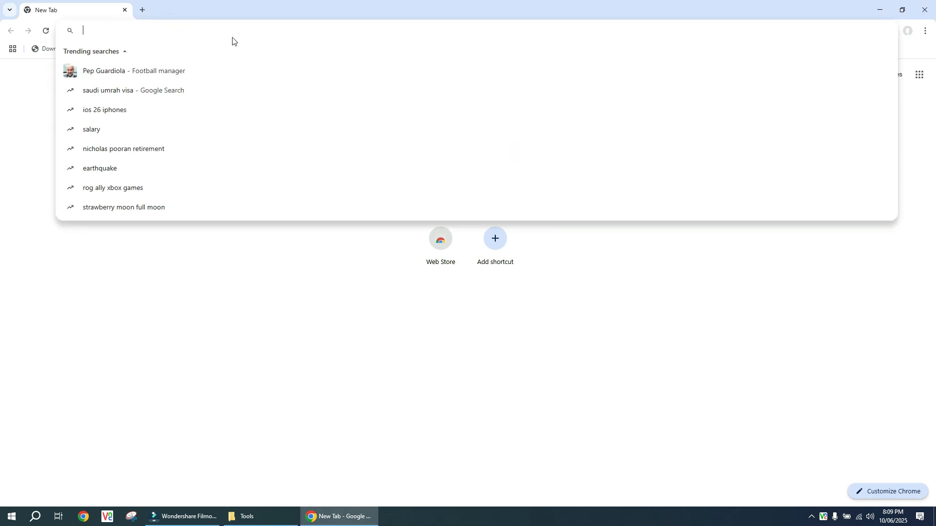
{"action": "type", "text": "7zi"}
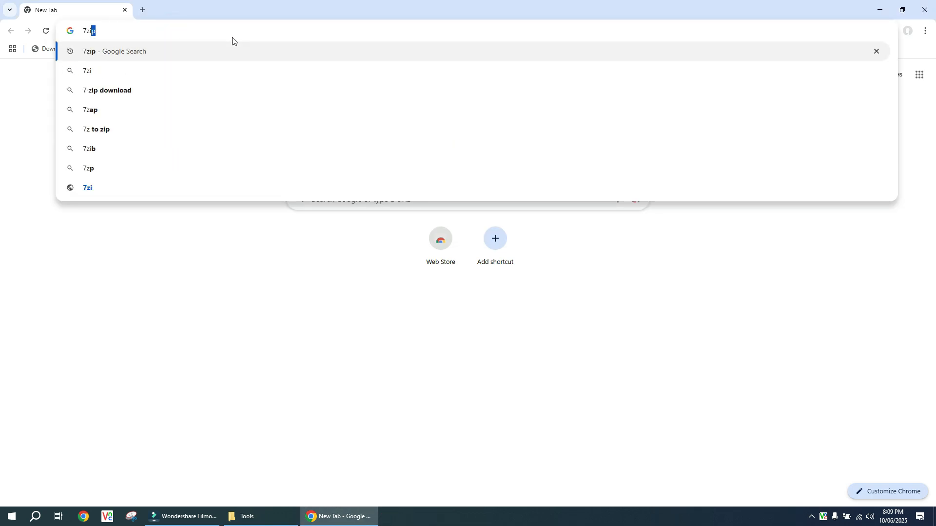
{"action": "type", "text": "p"}
{"action": "key", "text": "Return"}
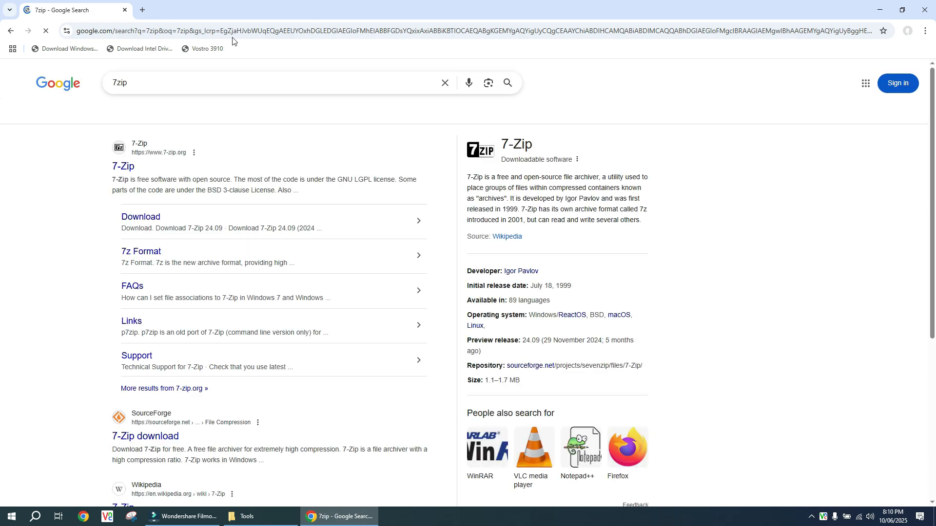
{"action": "left_click", "coordinate": [146, 220]}
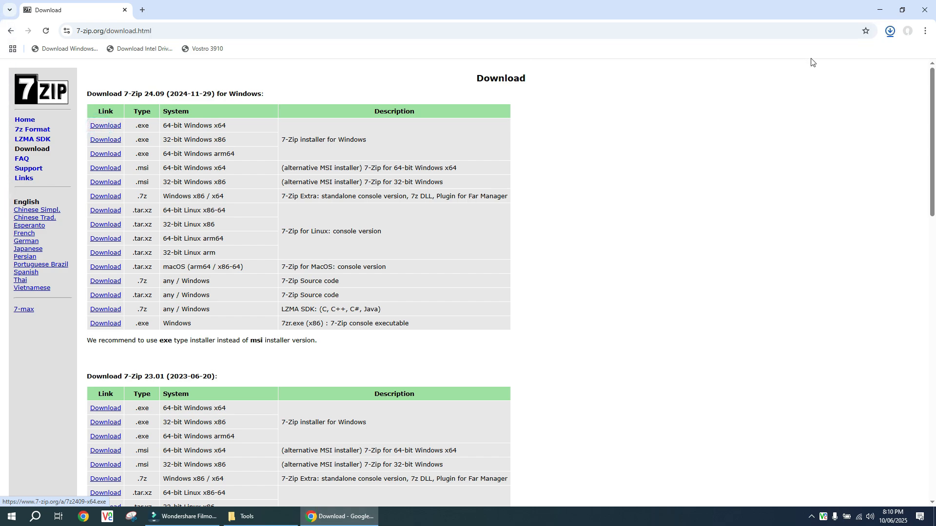
{"action": "left_click", "coordinate": [890, 31]}
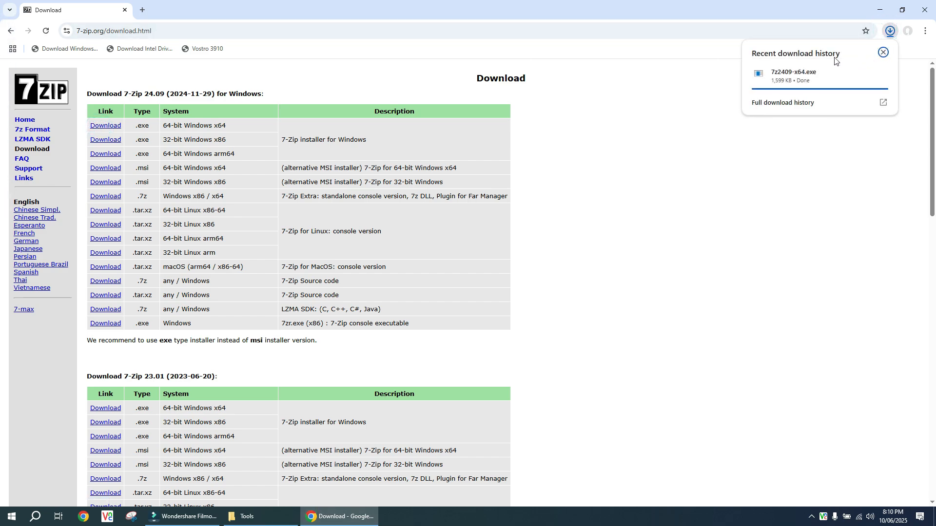
- Search the web for ntlite and download the 64-bit stable version from the NTLite download page
{"action": "left_click", "coordinate": [446, 30]}
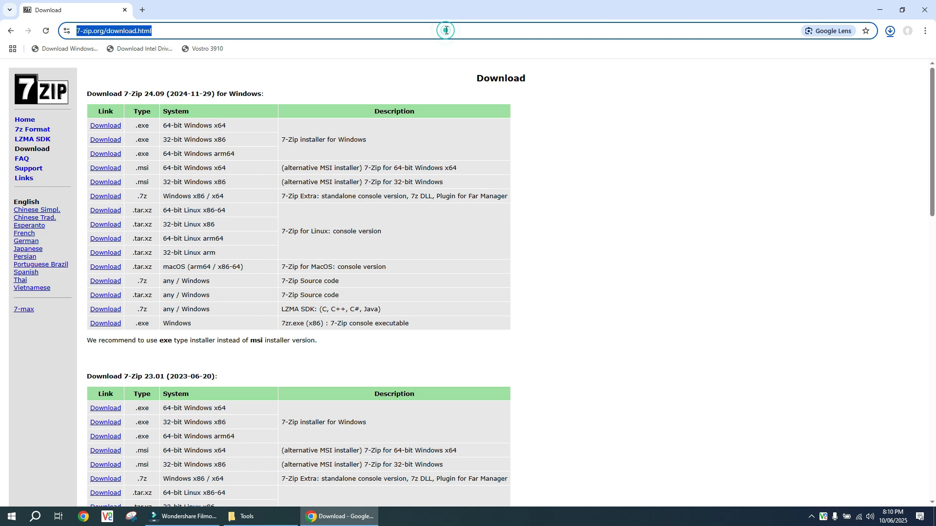
{"action": "key", "text": "BackSpace"}
{"action": "type", "text": "ntl"}
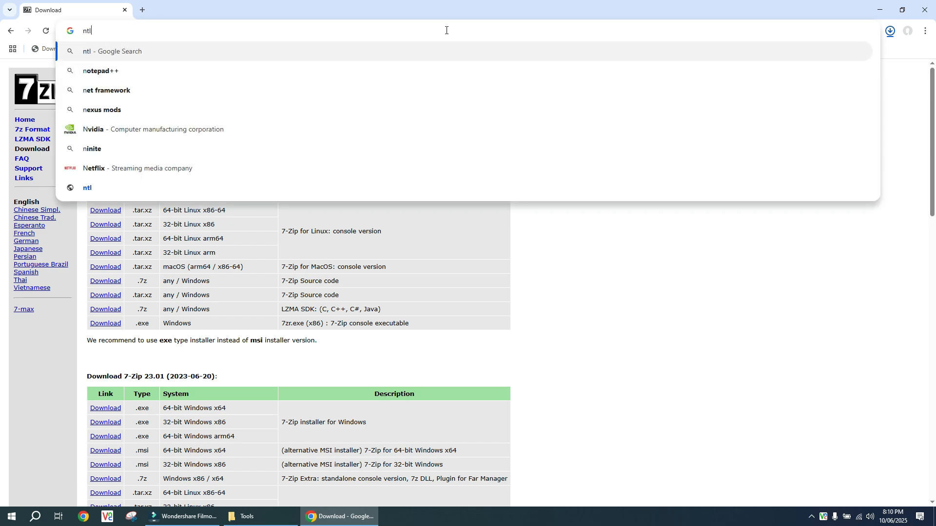
{"action": "type", "text": "ite"}
{"action": "key", "text": "Return"}
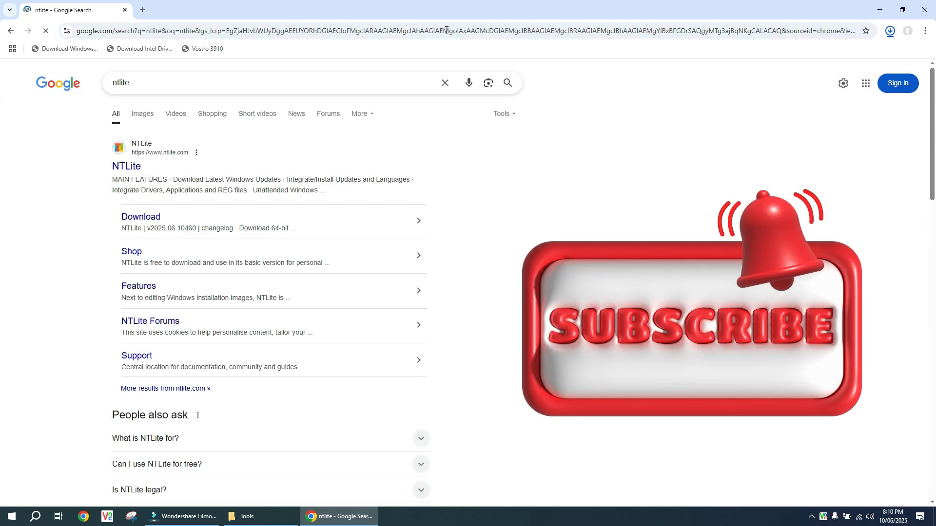
{"action": "left_click", "coordinate": [144, 220]}
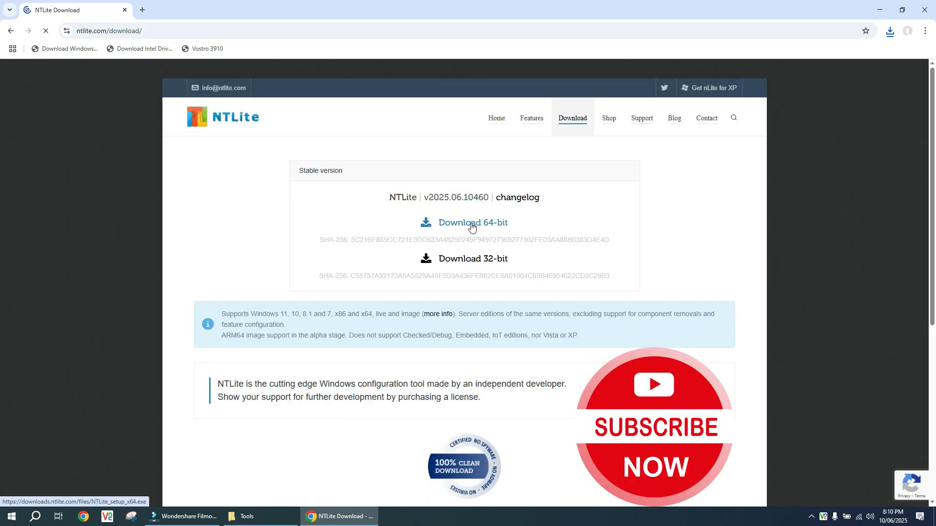
{"action": "left_click", "coordinate": [471, 226]}
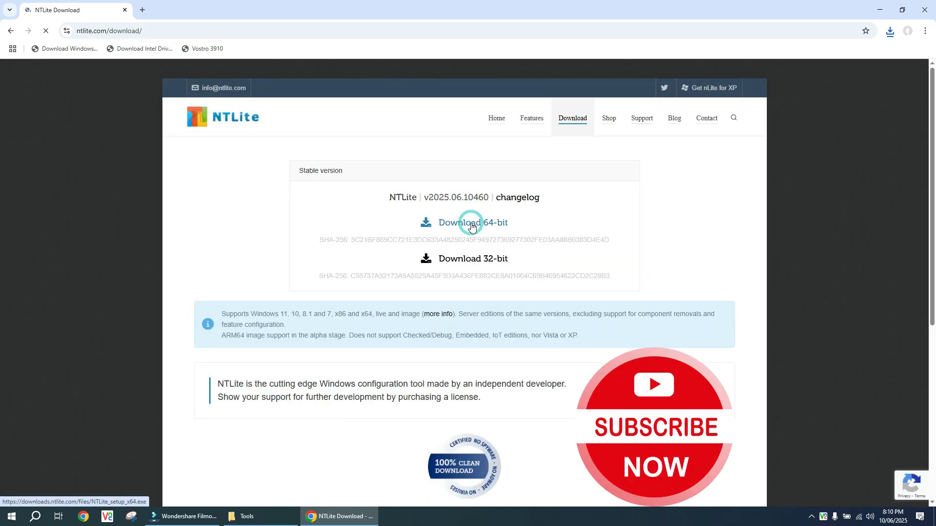
{"action": "left_click", "coordinate": [893, 35]}
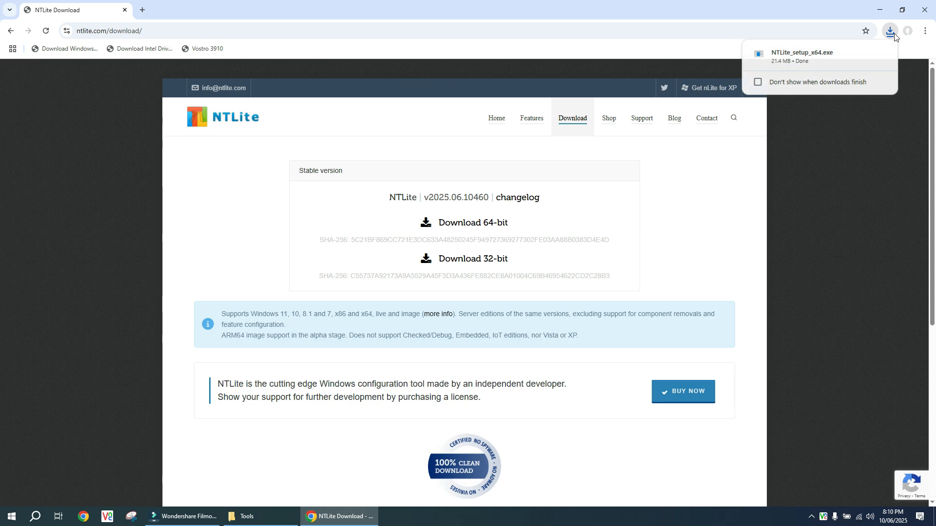
- Minimize the browser and launch the NTLite_setup_x64 installer from the Downloads folder
{"action": "left_click", "coordinate": [880, 10]}
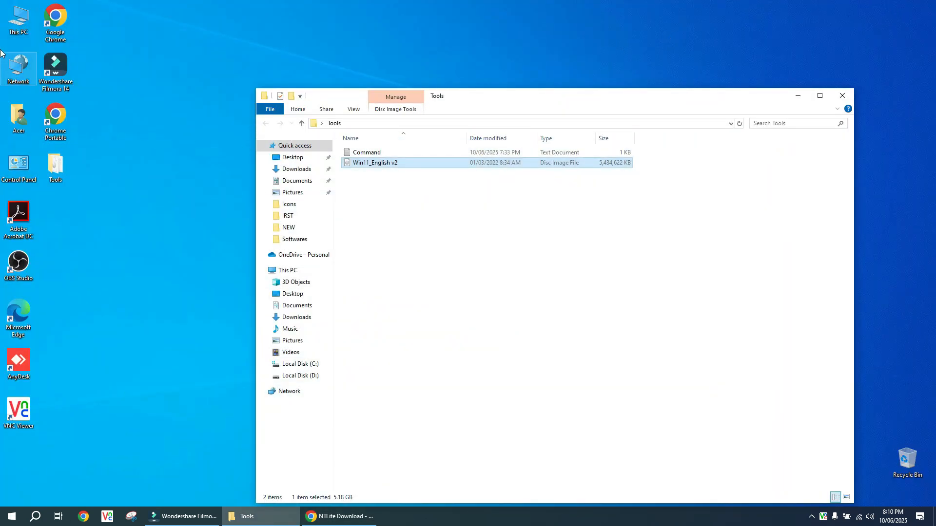
{"action": "left_click", "coordinate": [20, 27]}
{"action": "double_click", "coordinate": [19, 27]}
{"action": "left_click", "coordinate": [318, 81]}
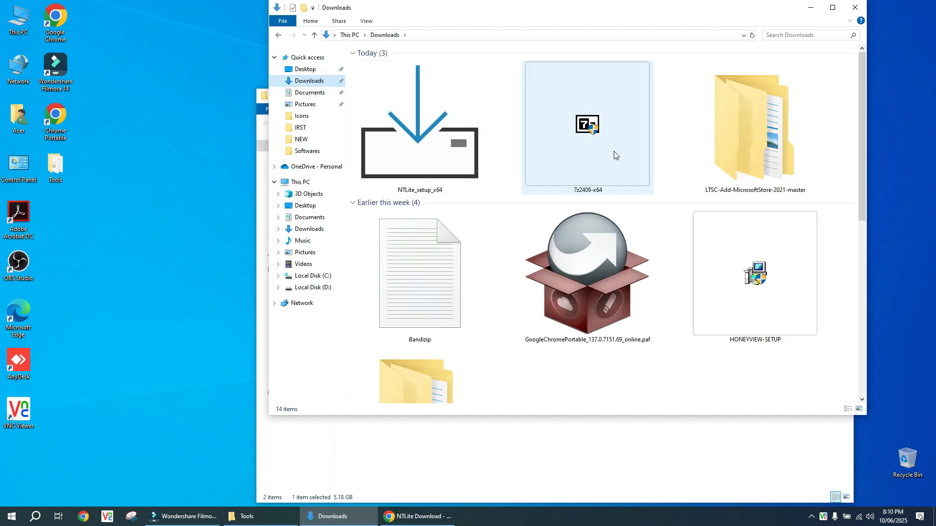
{"action": "double_click", "coordinate": [441, 176]}
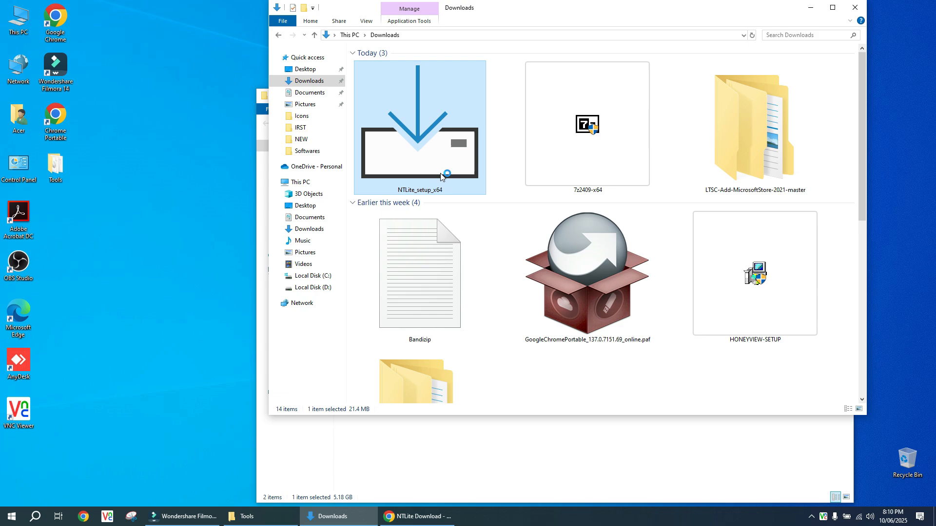
- Accept the license agreement and install NTLite into C:\Program Files\NTLite with a desktop shortcut, completing the setup wizard
{"action": "left_click", "coordinate": [403, 307]}
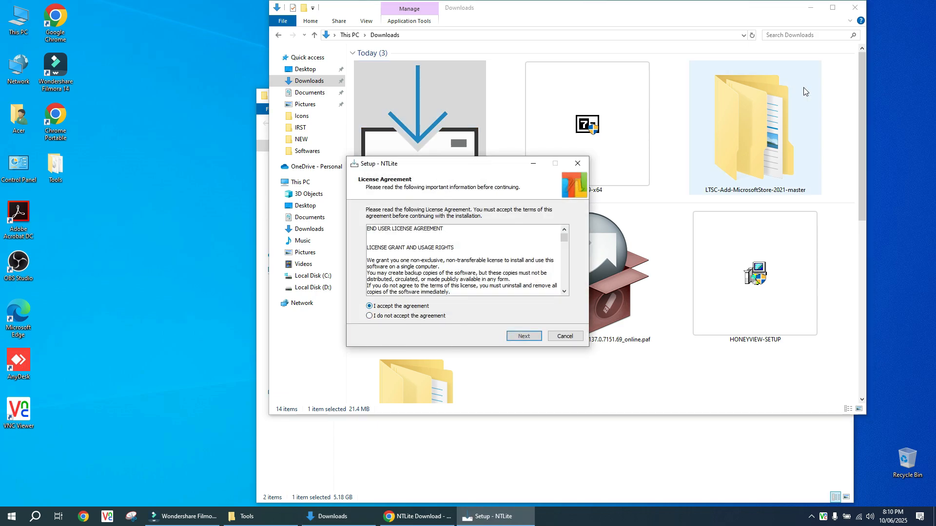
{"action": "left_click", "coordinate": [810, 8]}
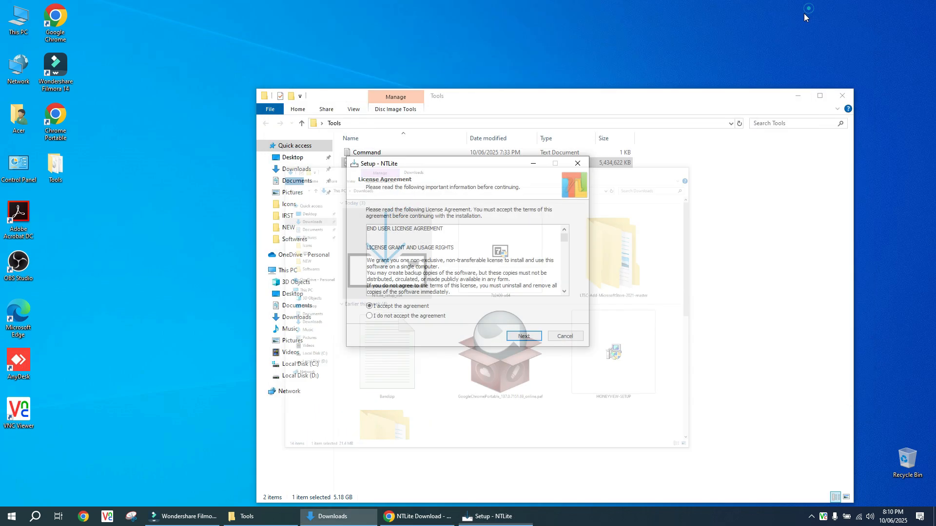
{"action": "left_click", "coordinate": [521, 337]}
{"action": "left_click", "coordinate": [798, 95]}
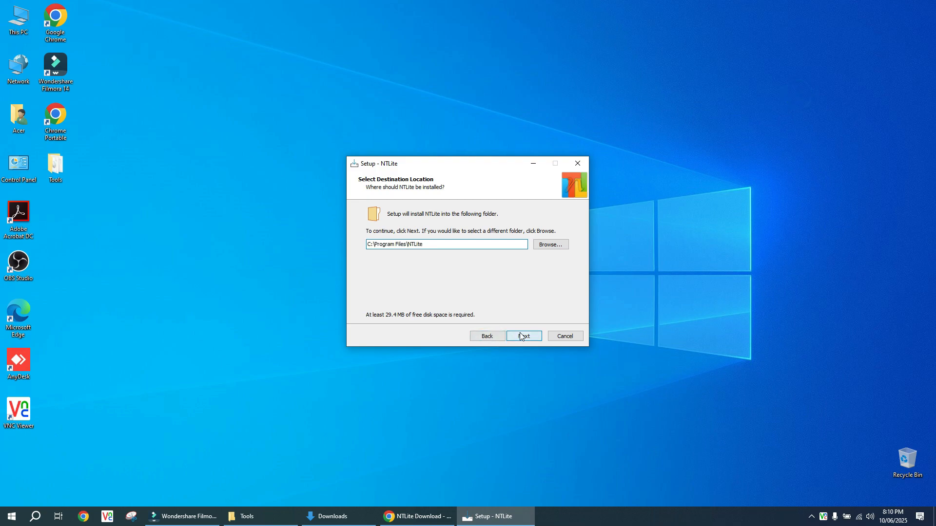
{"action": "left_click", "coordinate": [520, 337]}
{"action": "left_click", "coordinate": [507, 302]}
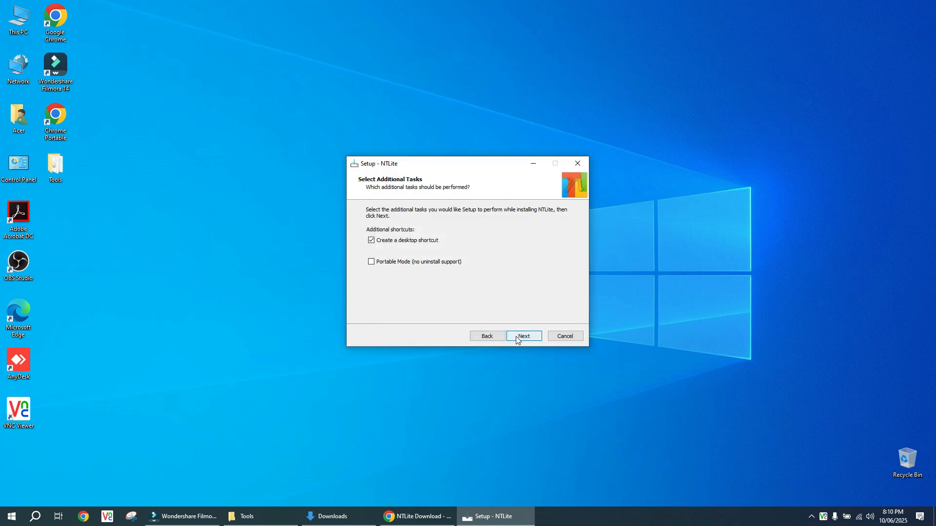
{"action": "left_click", "coordinate": [516, 337]}
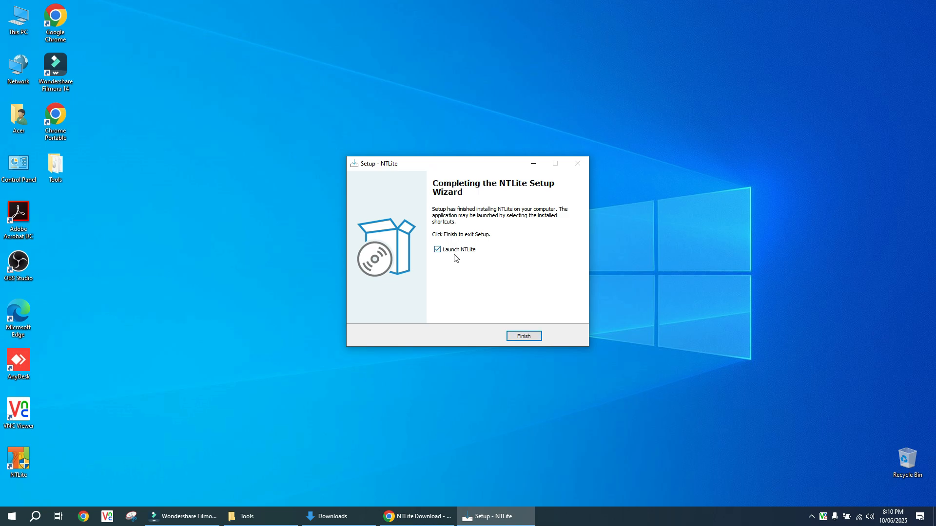
{"action": "left_click", "coordinate": [519, 339]}
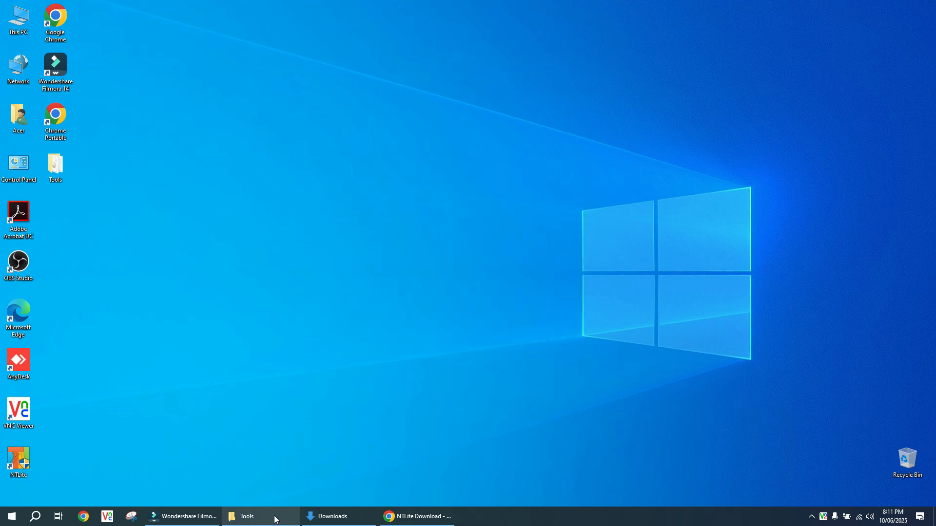
- Run the 7z2409-x64 installer from the Downloads folder and install 7-Zip into C:\Program Files\7-Zip\
{"action": "left_click", "coordinate": [333, 517]}
{"action": "left_click", "coordinate": [616, 148]}
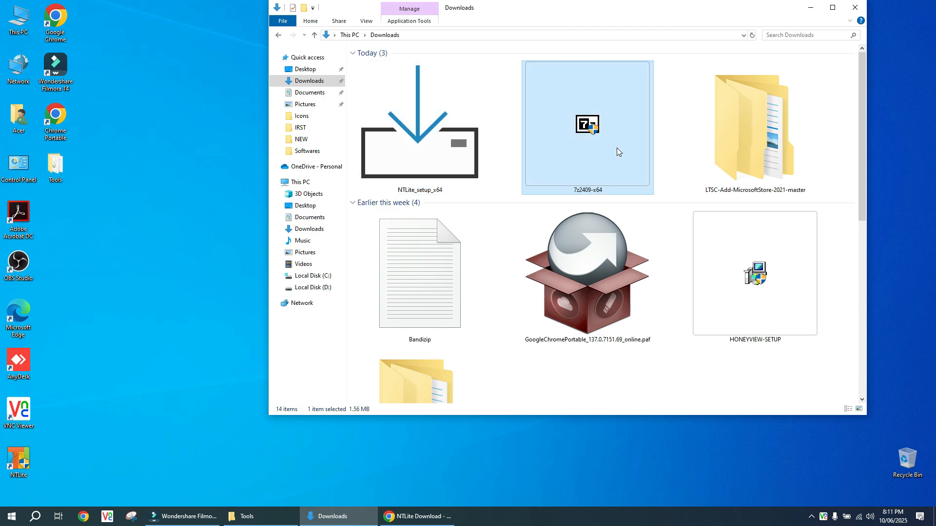
{"action": "double_click", "coordinate": [616, 148]}
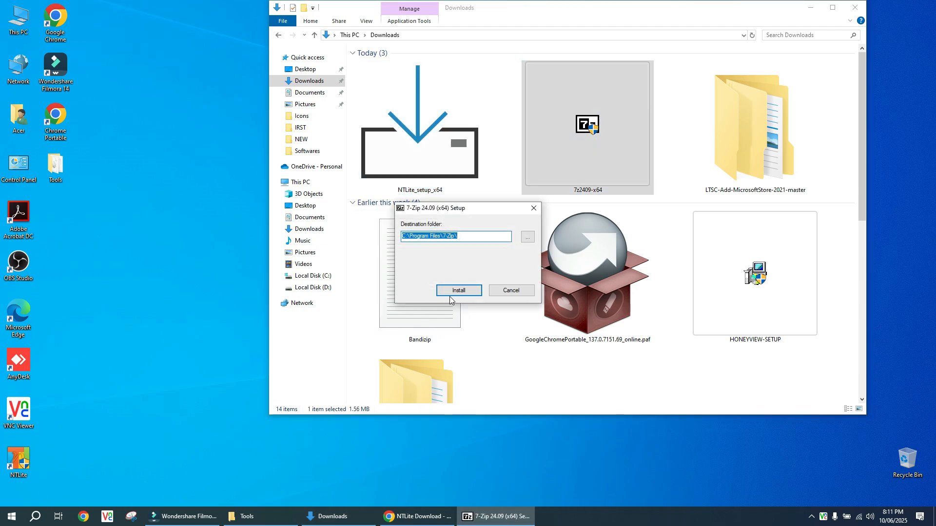
{"action": "left_click", "coordinate": [453, 291]}
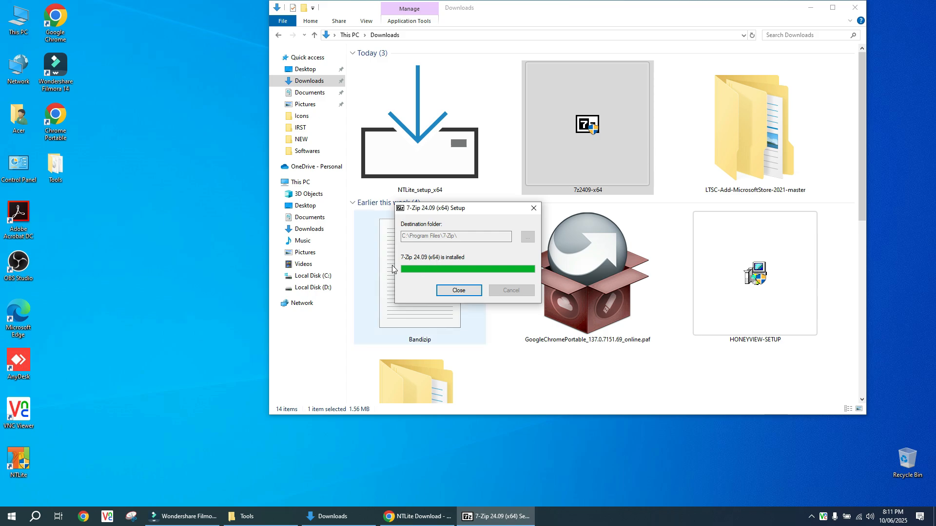
- Close the finished 7-Zip setup and the Downloads folder, and return to the browser's NTLite download page
{"action": "left_click", "coordinate": [451, 291]}
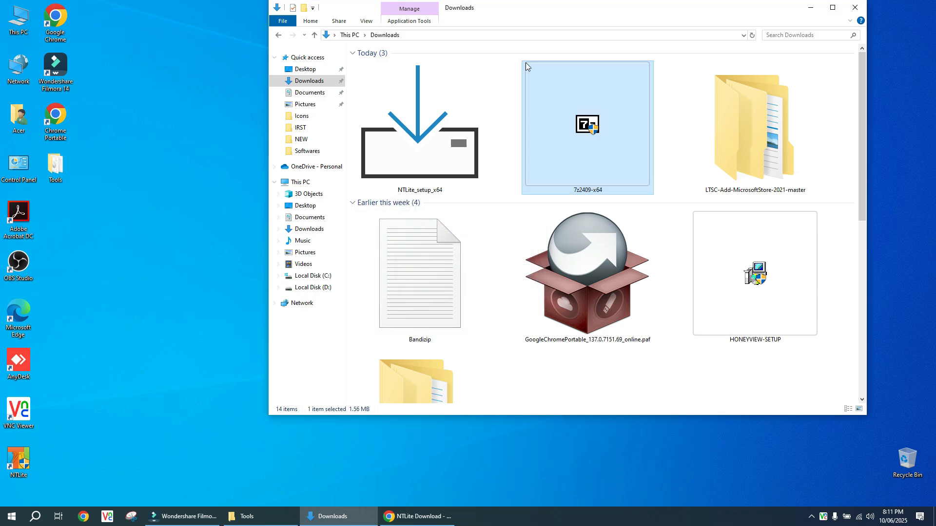
{"action": "left_click", "coordinate": [847, 10]}
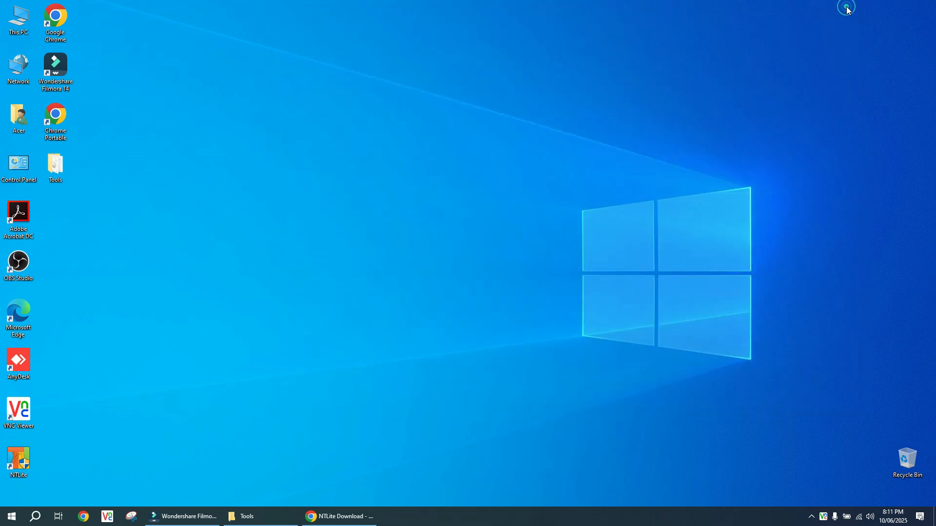
{"action": "left_click", "coordinate": [348, 511]}
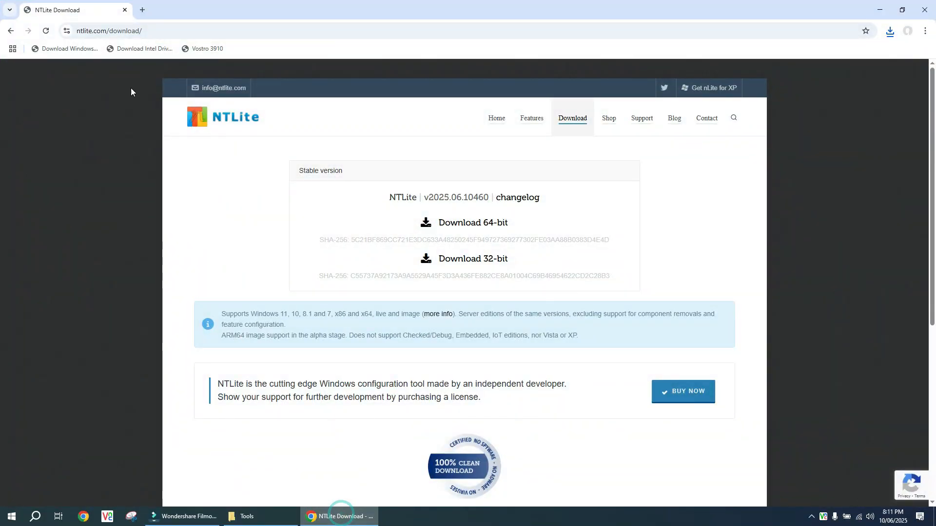
{"action": "left_click", "coordinate": [132, 30]}
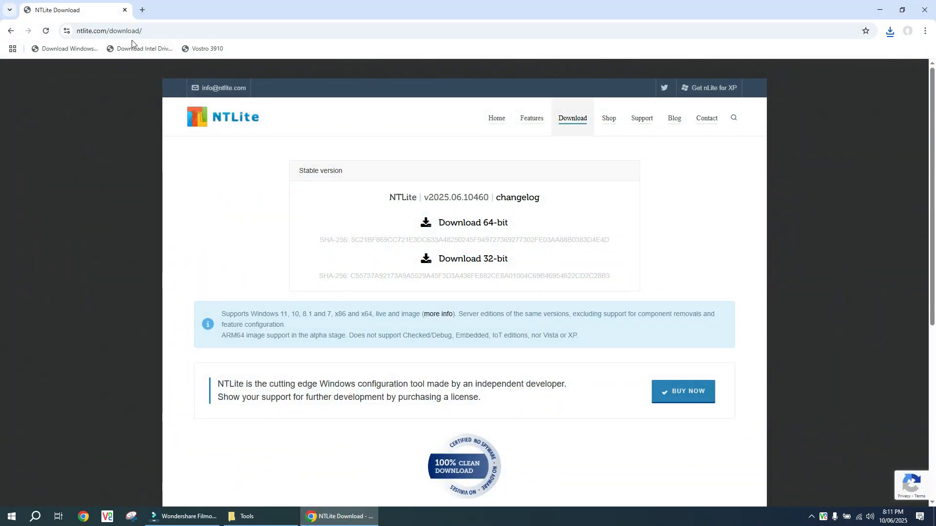
{"action": "left_click", "coordinate": [132, 31]}
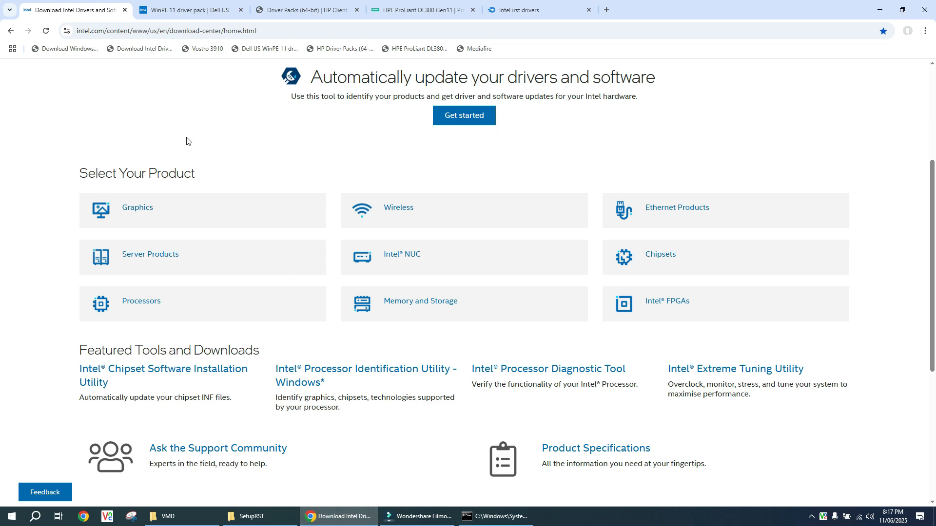
- Look over the driver pages for Intel downloads, the Dell WinPE 11 driver pack, HP Driver Packs (64-bit) and HPE ProLiant DL380 Gen11
{"action": "scroll", "coordinate": [145, 213], "scroll_direction": "down", "scroll_amount": 3}
{"action": "scroll", "coordinate": [173, 215], "scroll_direction": "up", "scroll_amount": 4}
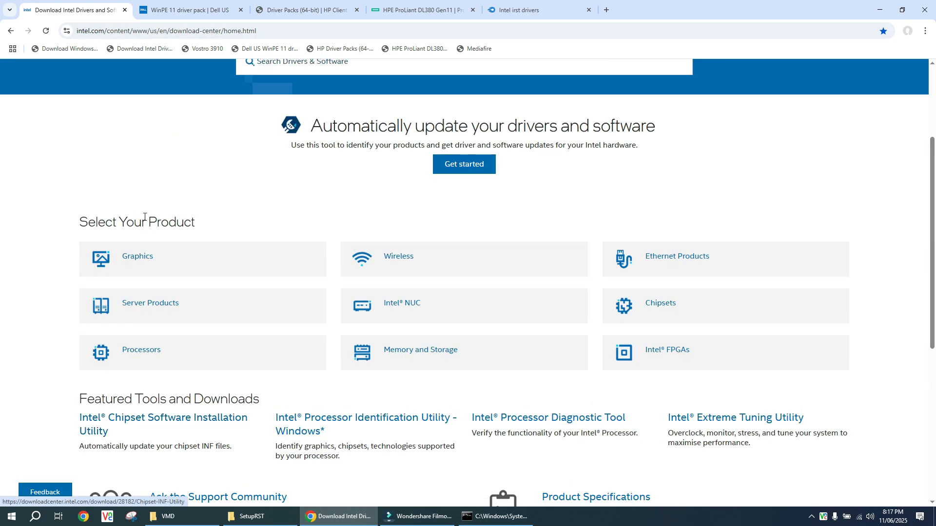
{"action": "left_click", "coordinate": [184, 10]}
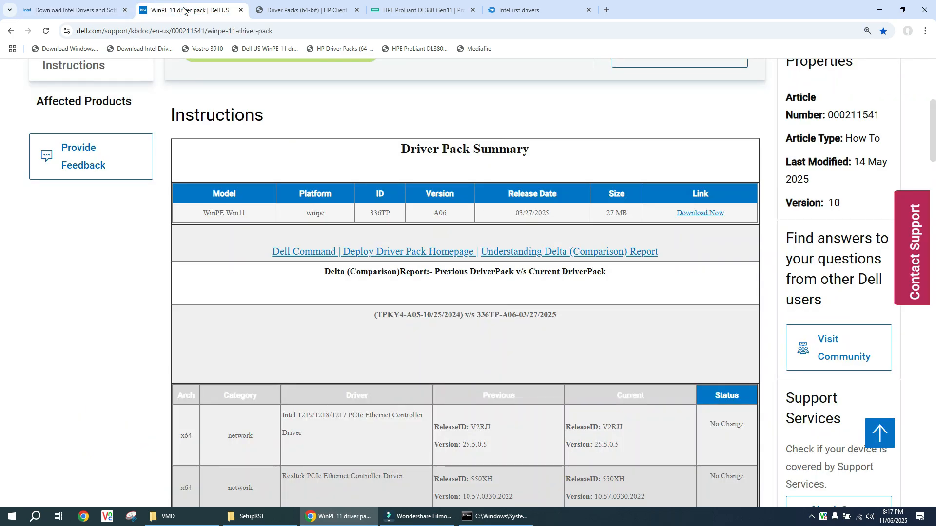
{"action": "left_click", "coordinate": [282, 10]}
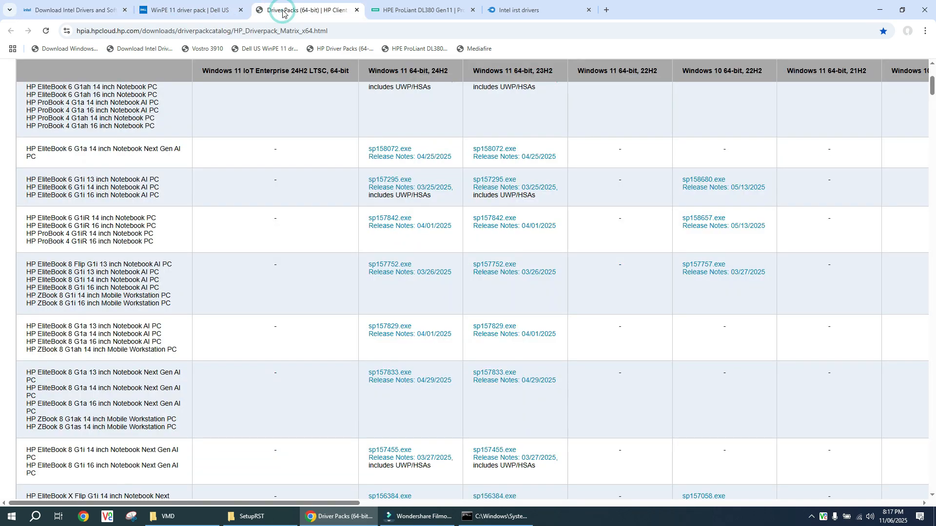
{"action": "scroll", "coordinate": [296, 145], "scroll_direction": "up", "scroll_amount": 10}
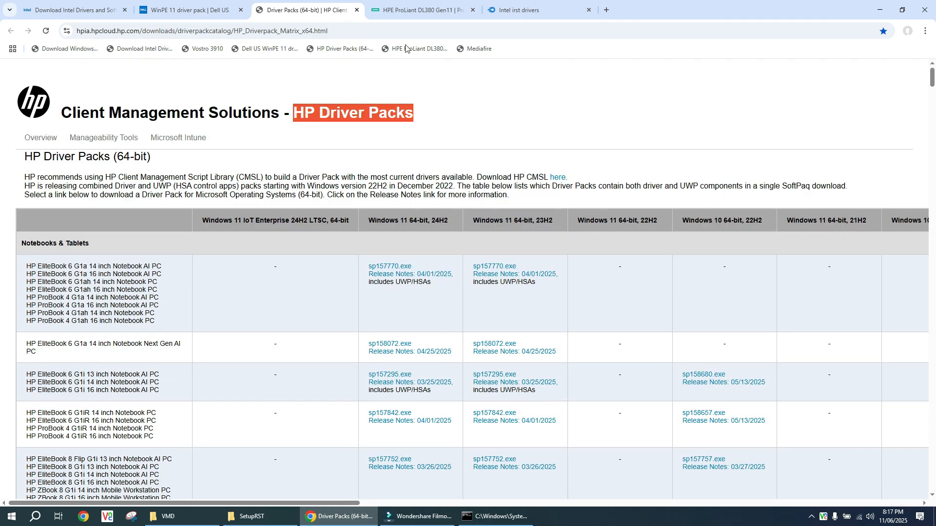
{"action": "left_click", "coordinate": [427, 13]}
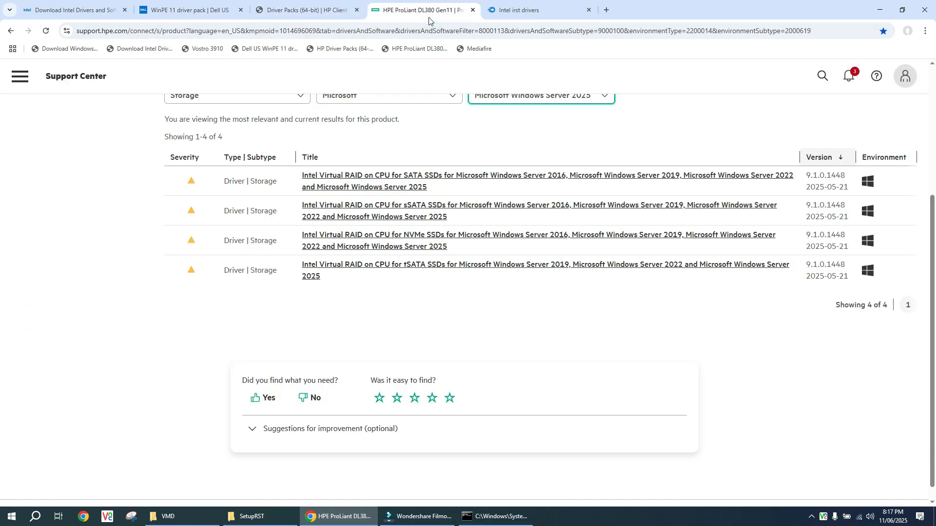
{"action": "scroll", "coordinate": [311, 158], "scroll_direction": "up", "scroll_amount": 5}
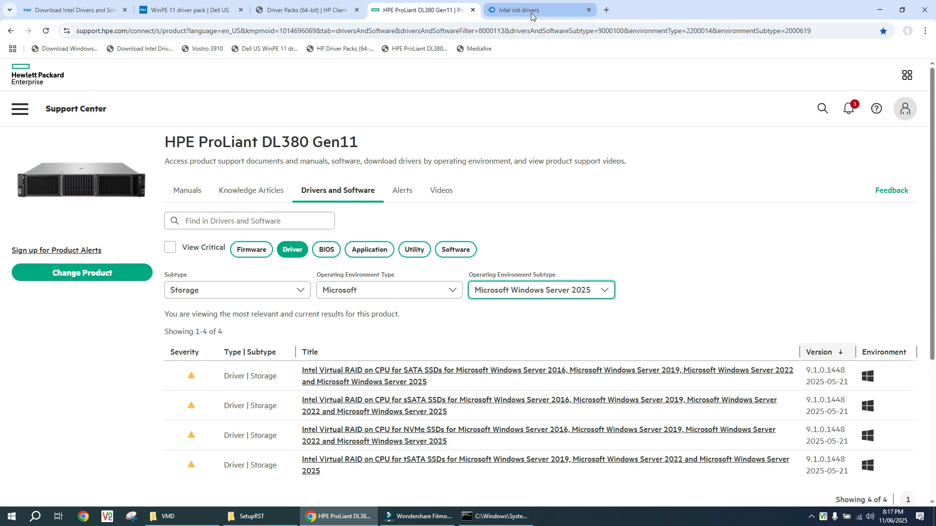
- Go to the intel.com website and open its Download Center
{"action": "left_click", "coordinate": [132, 32]}
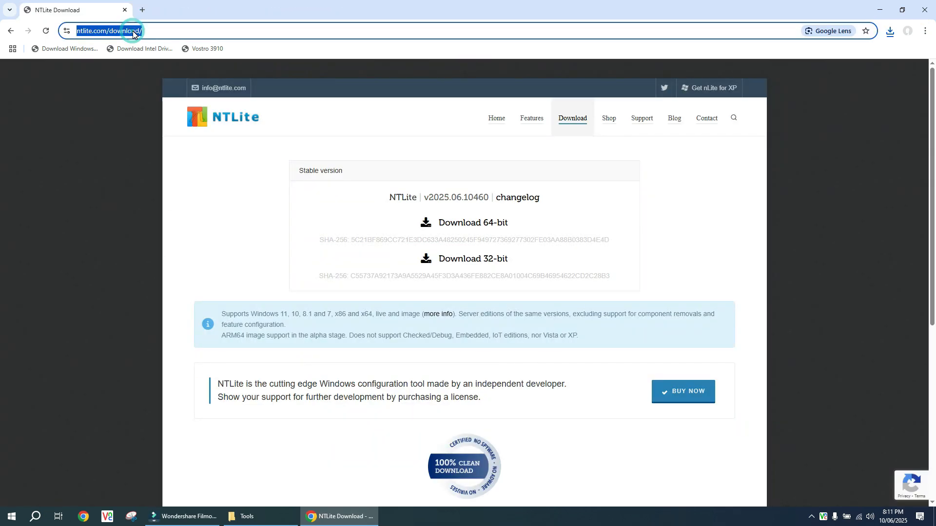
{"action": "type", "text": "inte"}
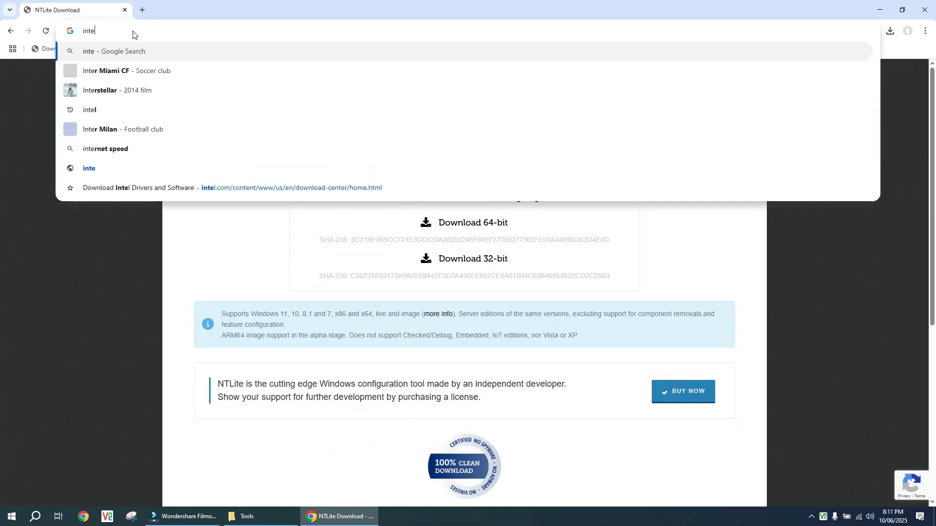
{"action": "type", "text": "l"}
{"action": "key", "text": "ctrl+Return"}
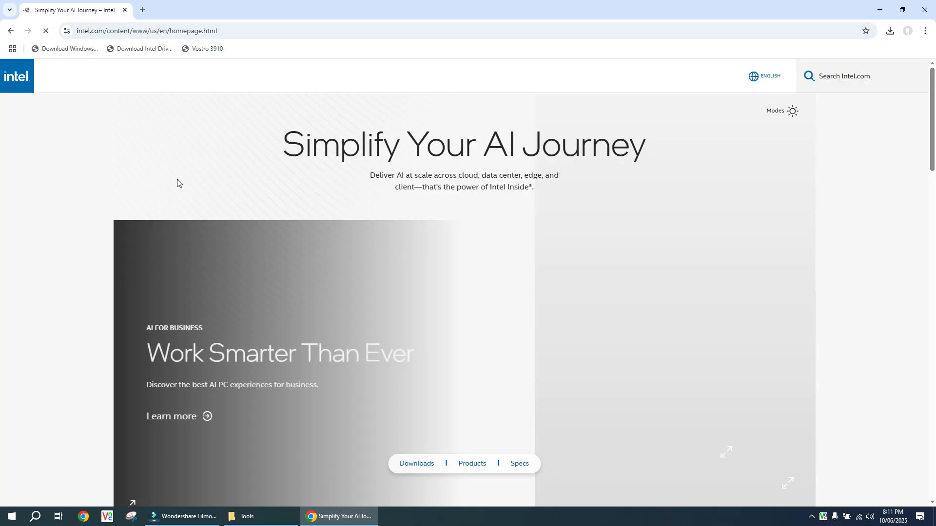
{"action": "scroll", "coordinate": [177, 183], "scroll_direction": "down", "scroll_amount": 8}
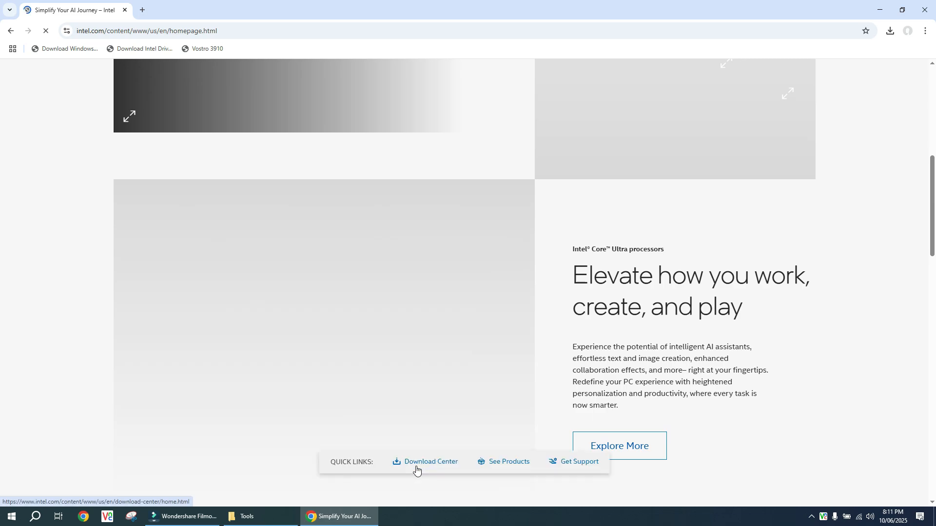
{"action": "left_click", "coordinate": [417, 467]}
- Open the Memory and Storage downloads and filter the results by the Drivers download type
{"action": "scroll", "coordinate": [216, 291], "scroll_direction": "down", "scroll_amount": 2}
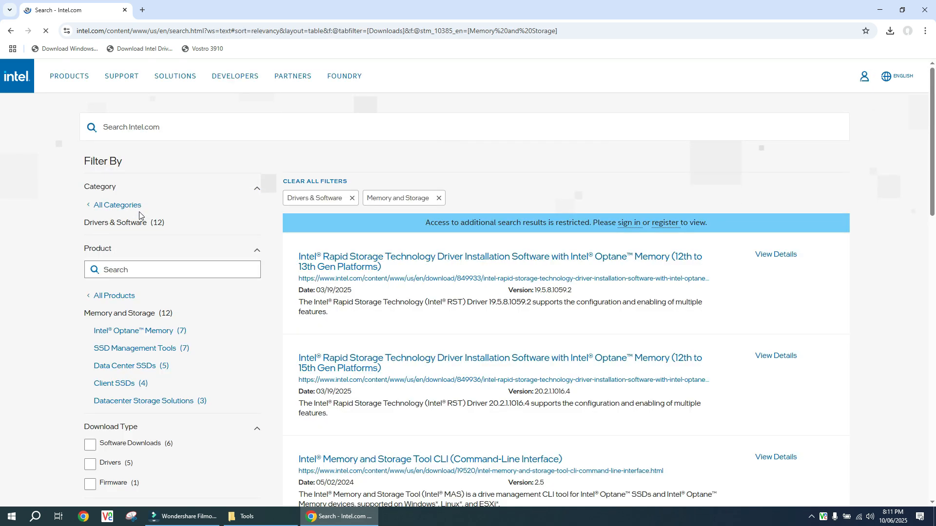
{"action": "scroll", "coordinate": [139, 213], "scroll_direction": "down", "scroll_amount": 3}
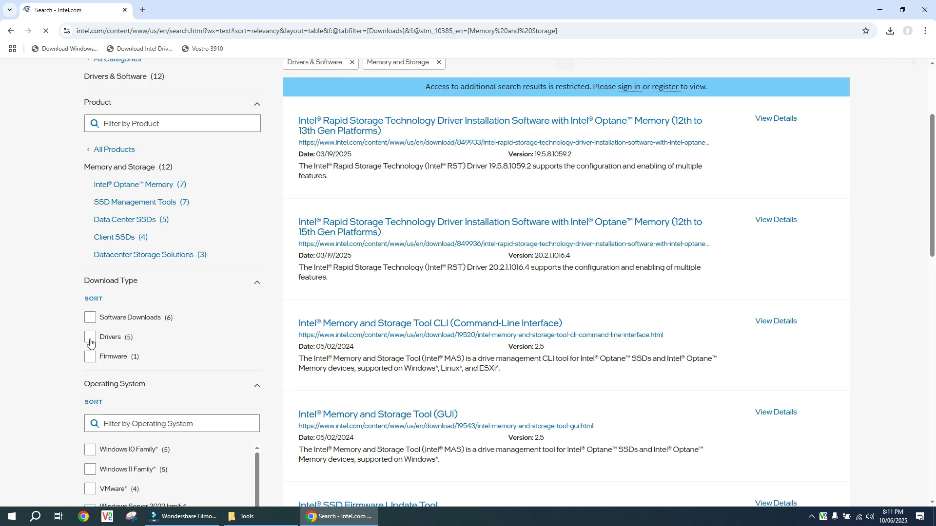
{"action": "left_click", "coordinate": [91, 341]}
{"action": "scroll", "coordinate": [328, 252], "scroll_direction": "down", "scroll_amount": 3}
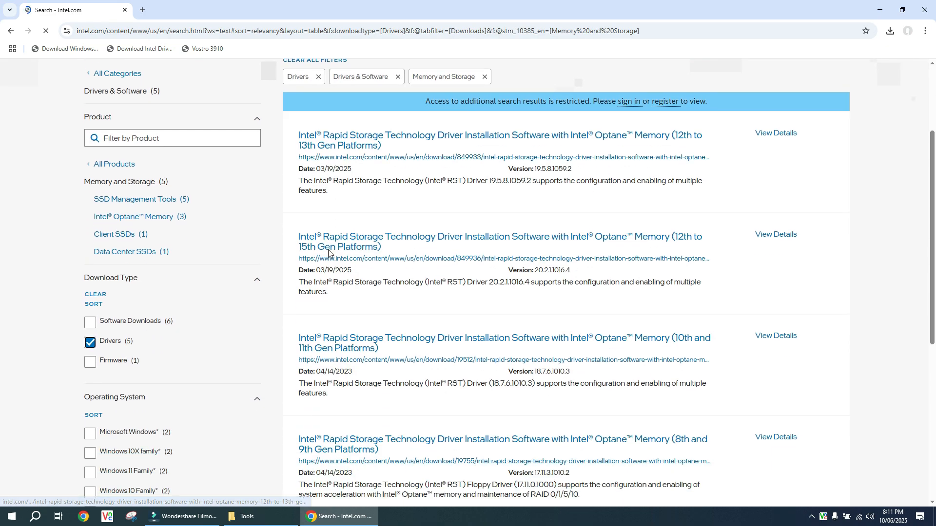
- Open the Intel Rapid Storage Technology driver for 10th and 11th Gen Platforms and download SetupRST.exe
{"action": "scroll", "coordinate": [331, 407], "scroll_direction": "down", "scroll_amount": 1}
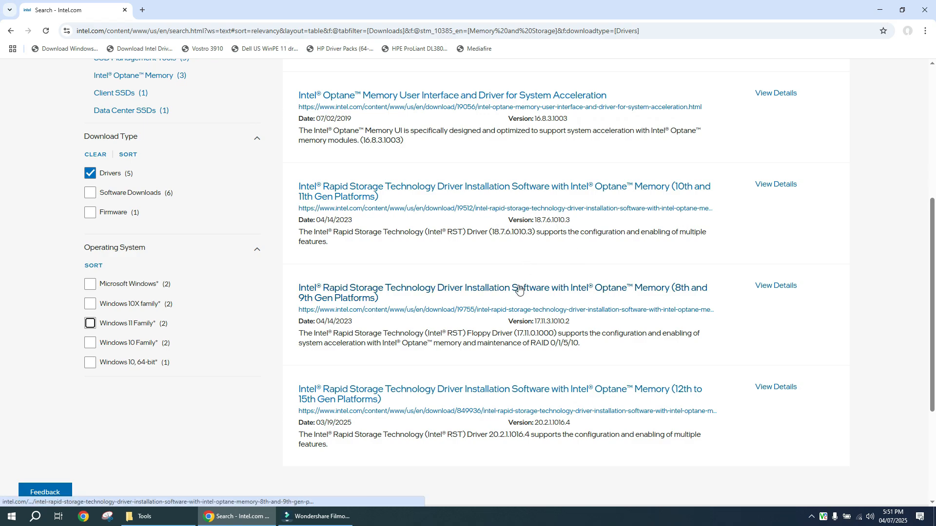
{"action": "left_click", "coordinate": [525, 190]}
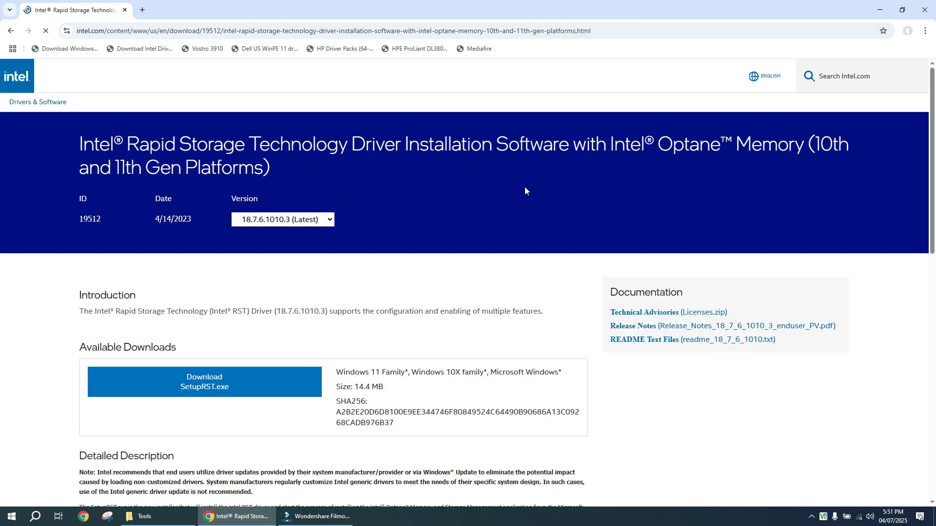
{"action": "left_click", "coordinate": [267, 396]}
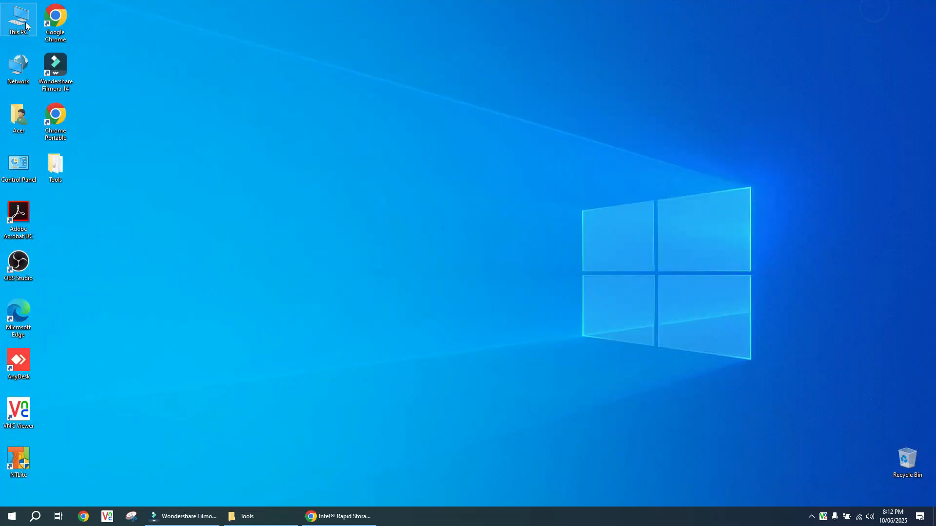
- Copy SetupRST from the Downloads folder into the Tools folder on the desktop
{"action": "double_click", "coordinate": [28, 24]}
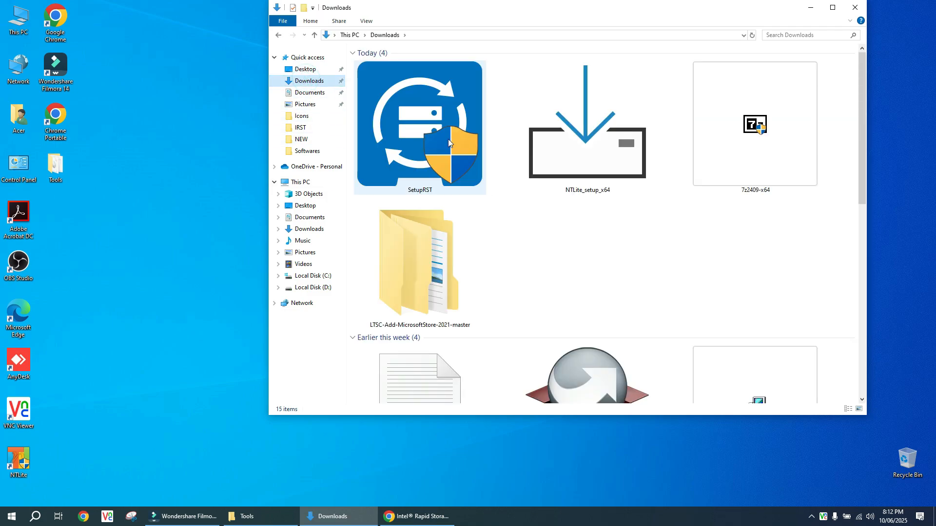
{"action": "left_click", "coordinate": [416, 138]}
{"action": "right_click", "coordinate": [417, 141]}
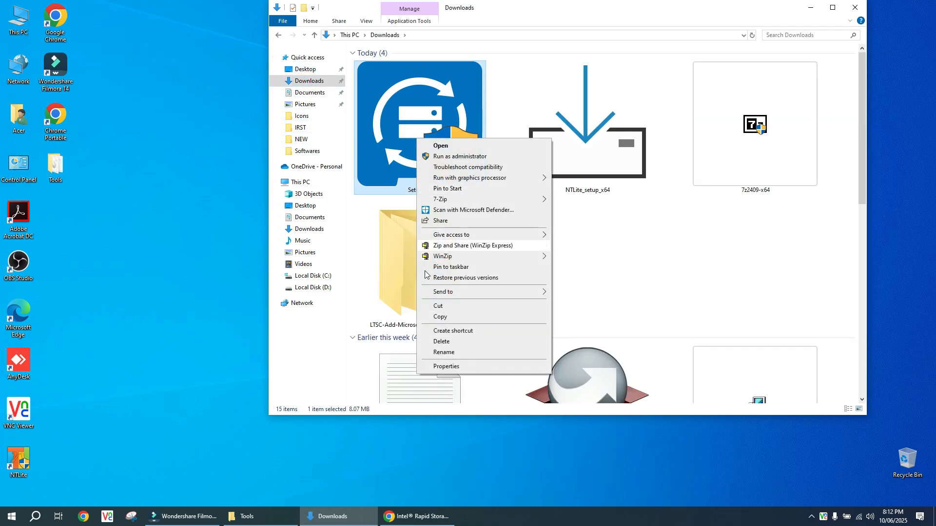
{"action": "left_click", "coordinate": [440, 316]}
{"action": "double_click", "coordinate": [49, 167]}
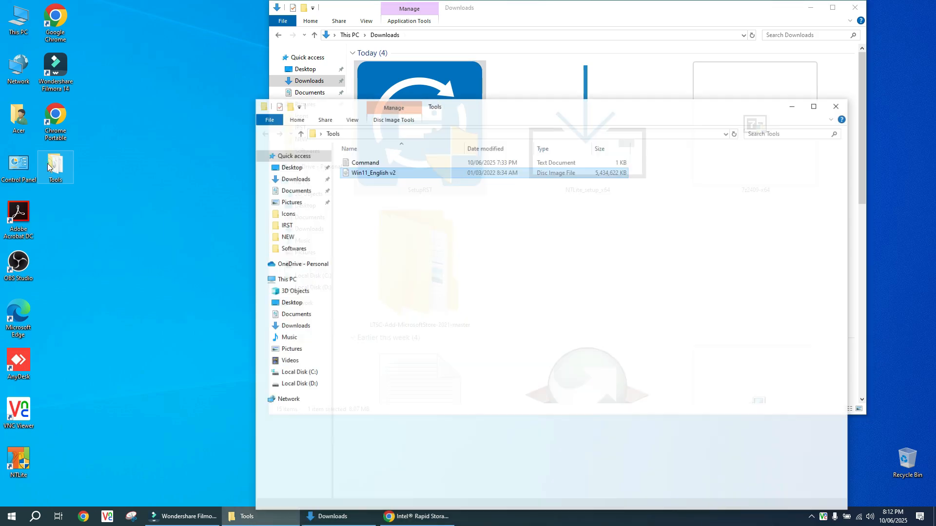
{"action": "right_click", "coordinate": [383, 208]}
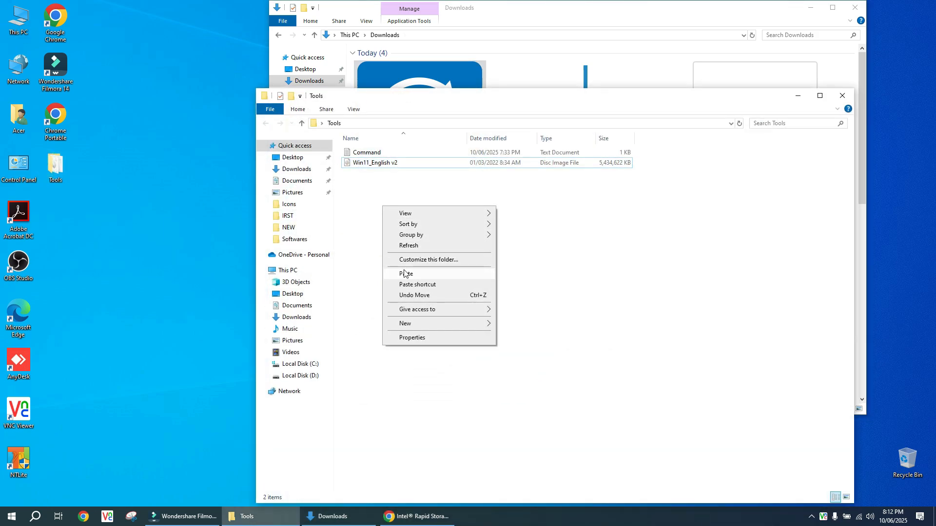
{"action": "left_click", "coordinate": [405, 273]}
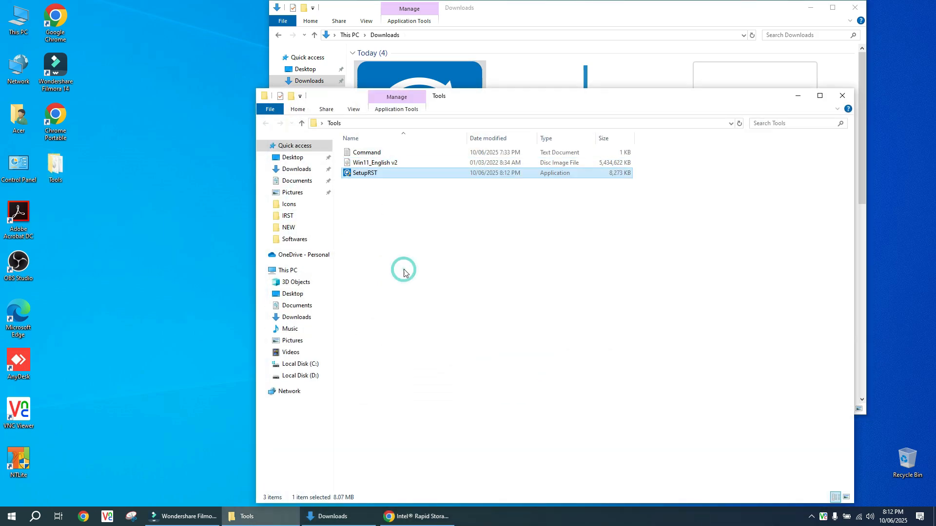
- Launch SetupRST from the Tools folder and, leaving the installer open, open the %temp% folder
{"action": "double_click", "coordinate": [366, 174]}
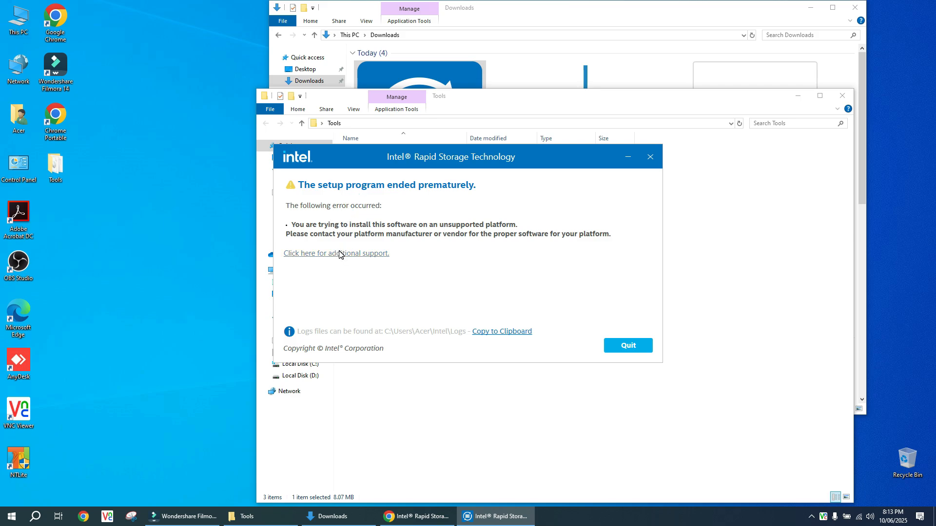
{"action": "key", "text": "super+r"}
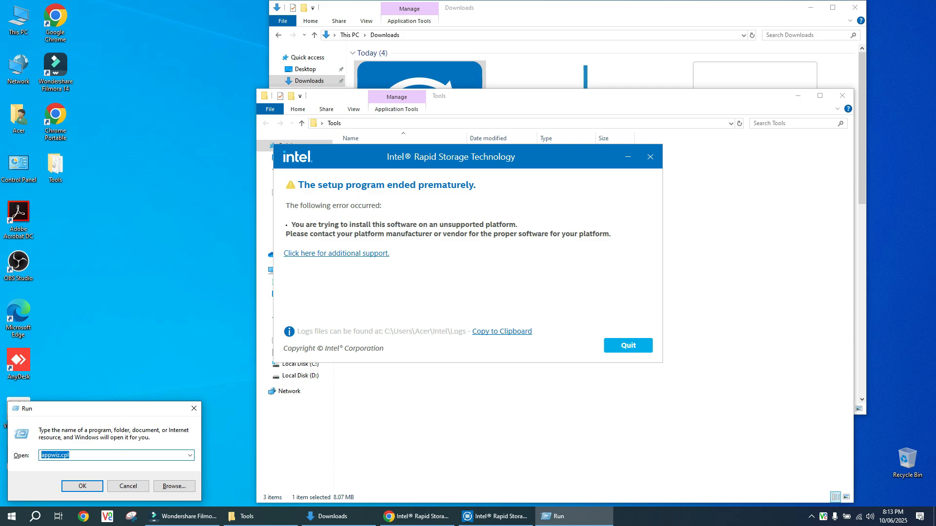
{"action": "type", "text": "%"}
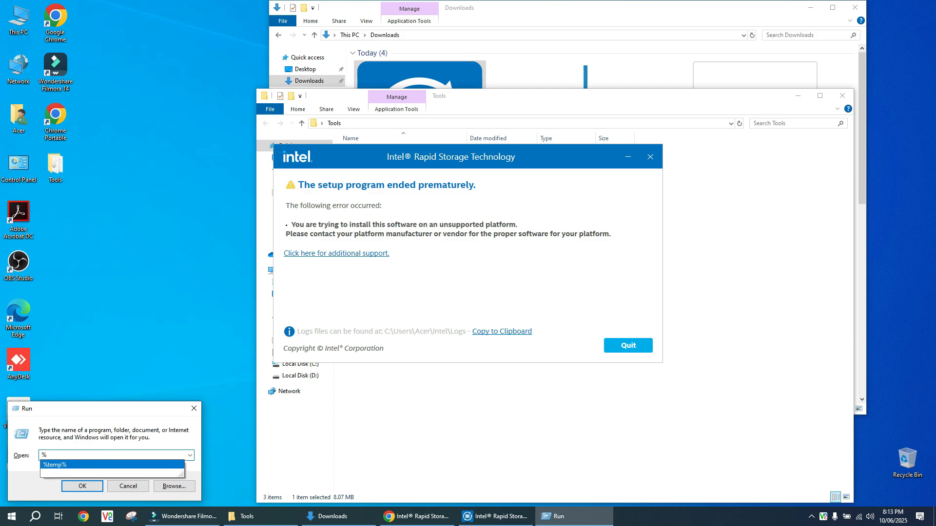
{"action": "type", "text": "te"}
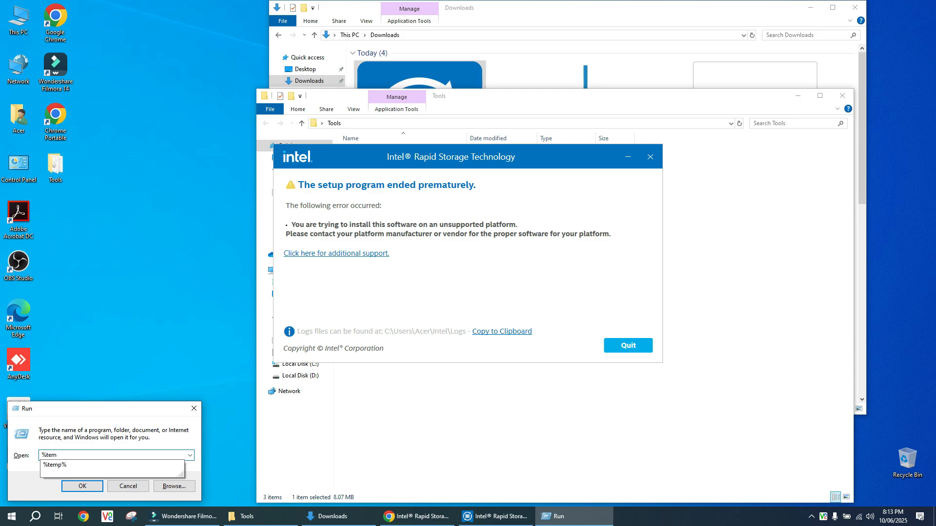
{"action": "type", "text": "m"}
{"action": "key", "text": "Down"}
{"action": "key", "text": "Return"}
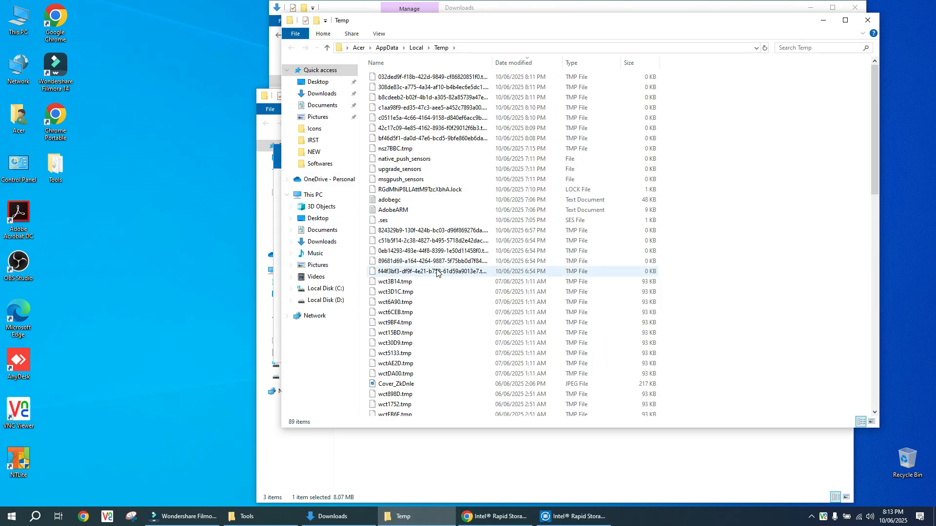
- Open the idvt4voz.j5l.398bfcc3 folder in Temp, granting permanent access, and go into its Drivers subfolder
{"action": "scroll", "coordinate": [428, 278], "scroll_direction": "down", "scroll_amount": 5}
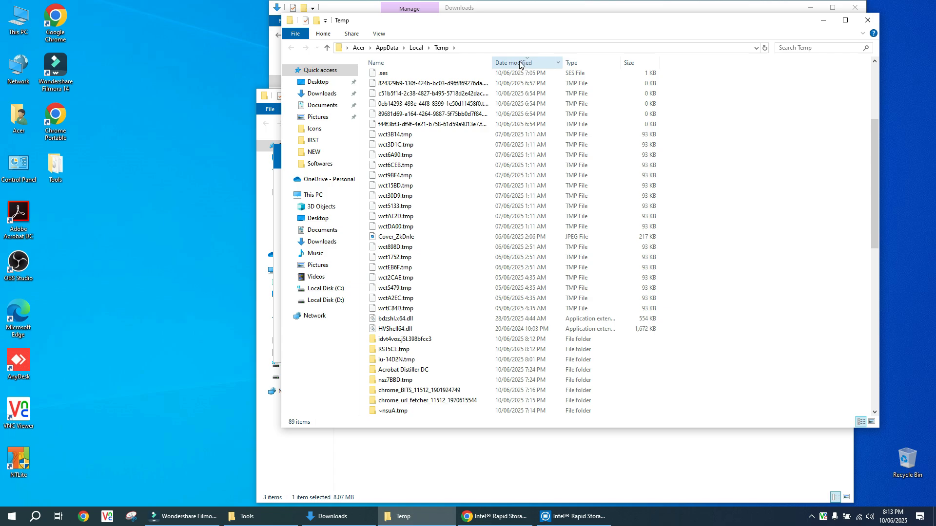
{"action": "double_click", "coordinate": [384, 341]}
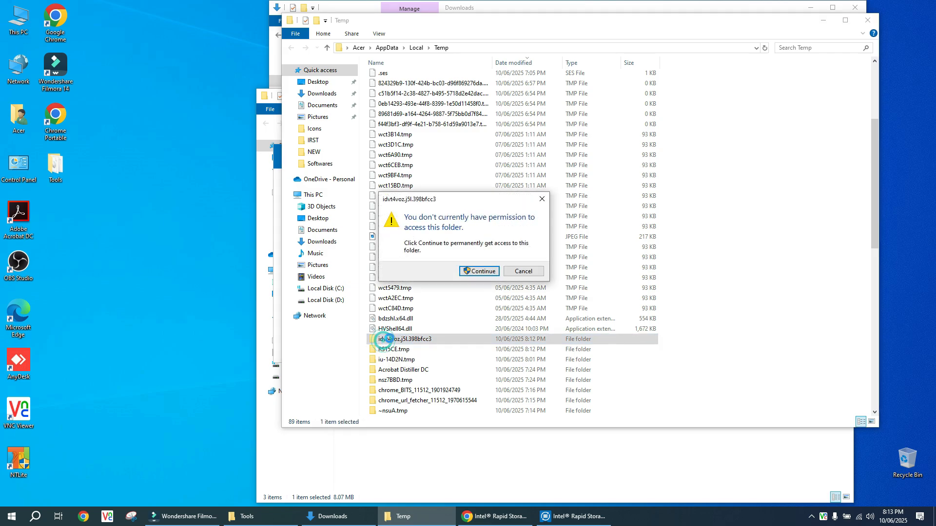
{"action": "left_click", "coordinate": [480, 272]}
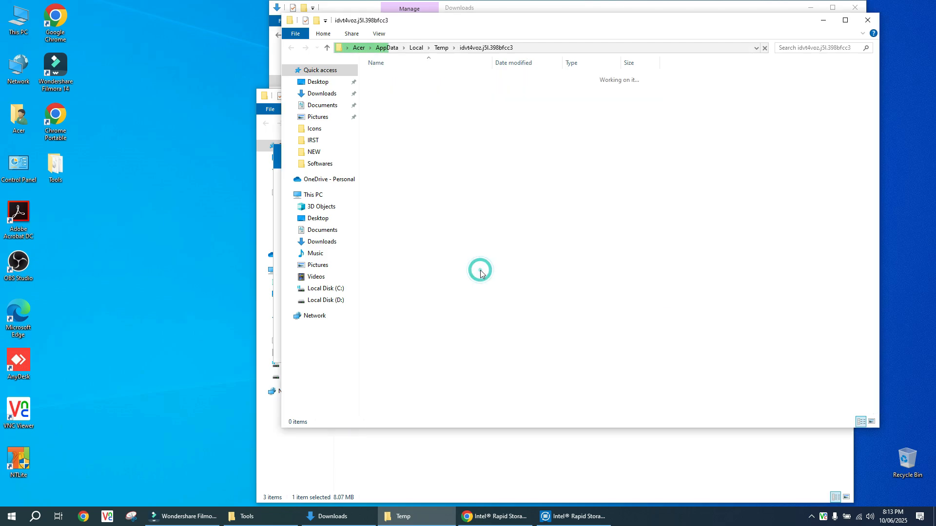
{"action": "double_click", "coordinate": [387, 77]}
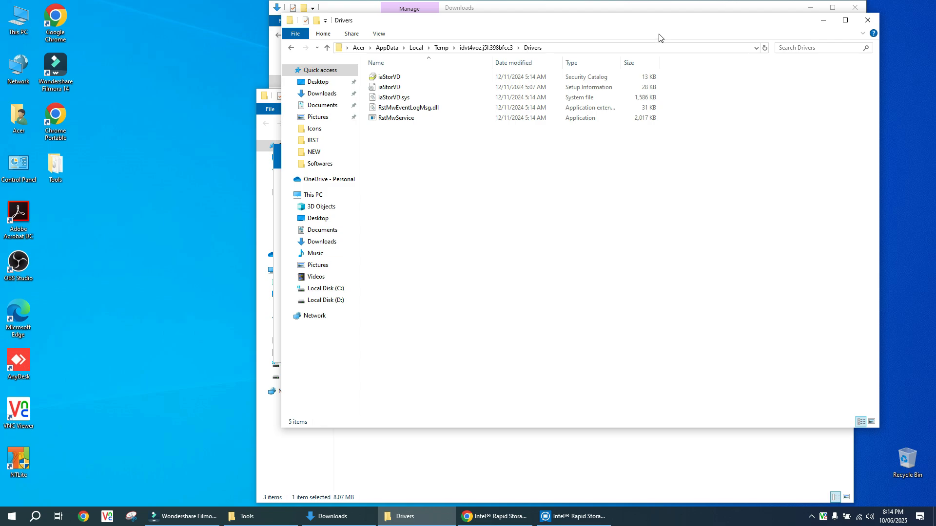
- Copy all files in the Drivers folder, then quit the Intel Rapid Storage Technology installer and return to the Drivers folder
{"action": "left_click_drag", "start_coordinate": [419, 168], "coordinate": [392, 79]}
{"action": "right_click", "coordinate": [392, 81]}
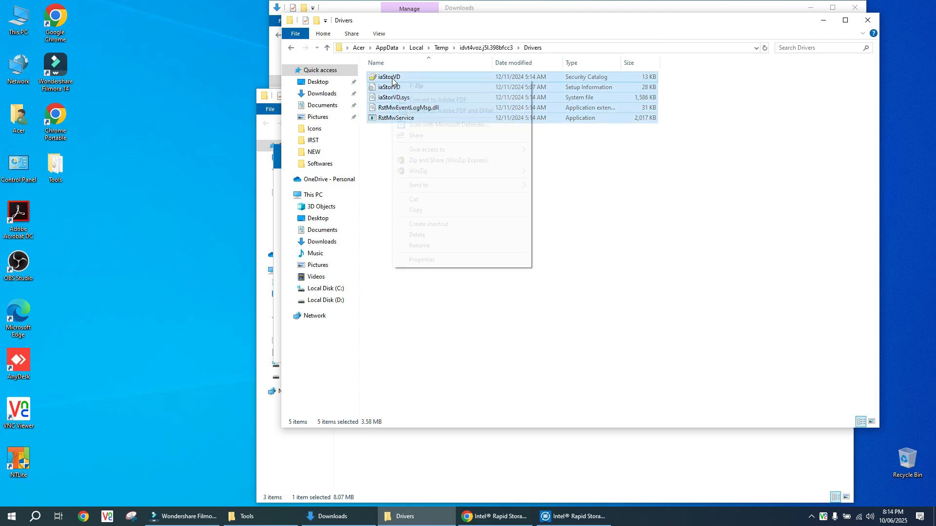
{"action": "left_click", "coordinate": [417, 209]}
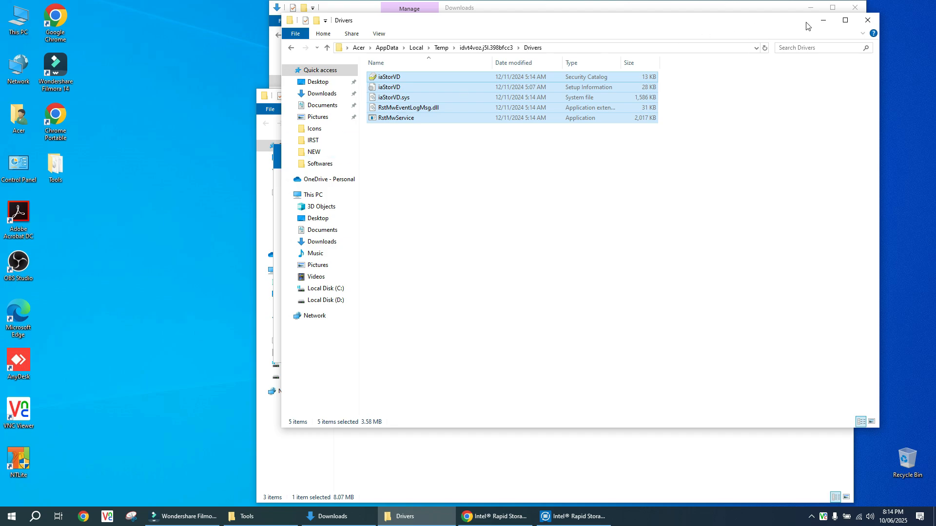
{"action": "left_click", "coordinate": [823, 20]}
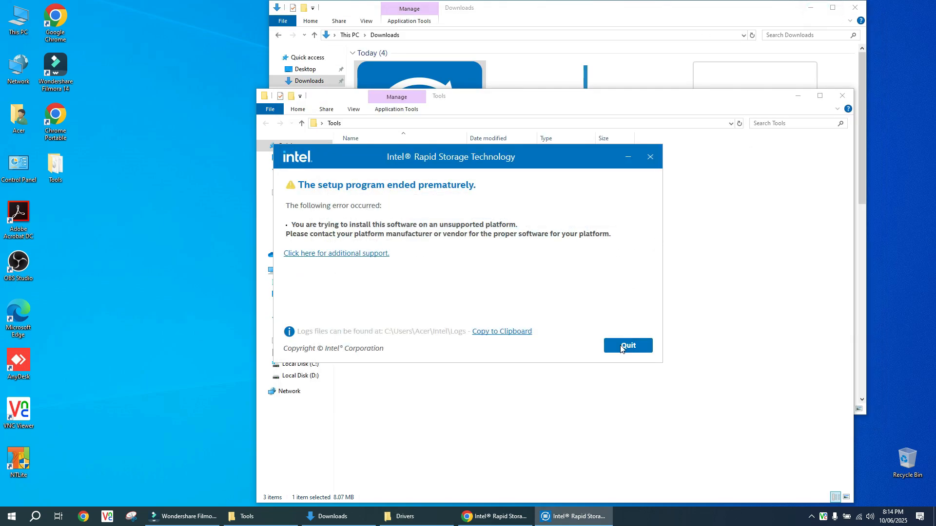
{"action": "left_click", "coordinate": [622, 347]}
{"action": "left_click", "coordinate": [417, 515]}
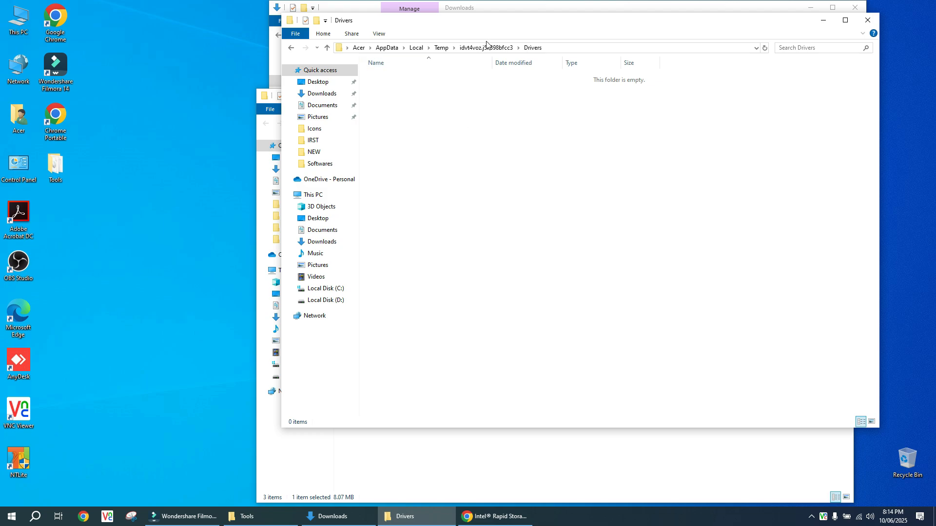
- Relaunch SetupRST from Downloads and, leaving the installer open, open the 540xm2or.j5q.634f64df folder in Temp, granting permanent access
{"action": "left_click_drag", "start_coordinate": [494, 28], "coordinate": [474, 204]}
{"action": "double_click", "coordinate": [454, 101]}
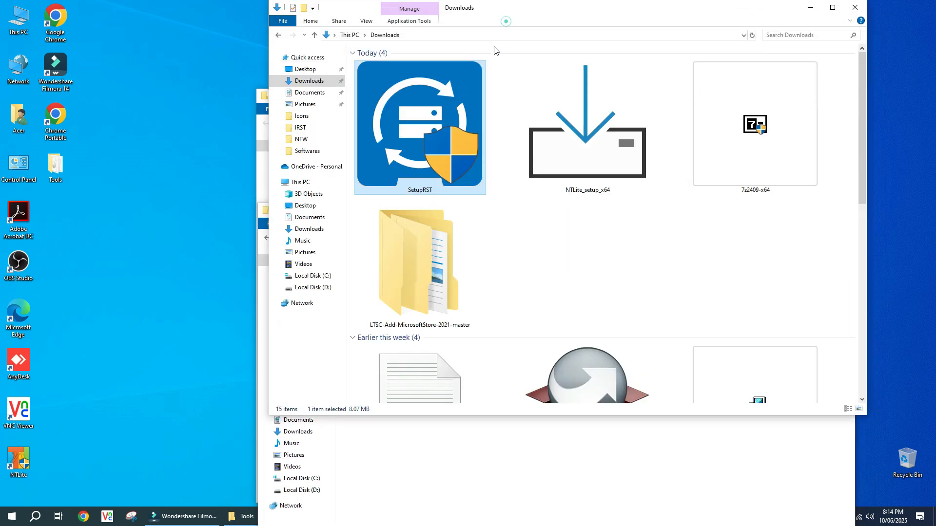
{"action": "left_click", "coordinate": [412, 446]}
{"action": "left_click", "coordinate": [418, 238]}
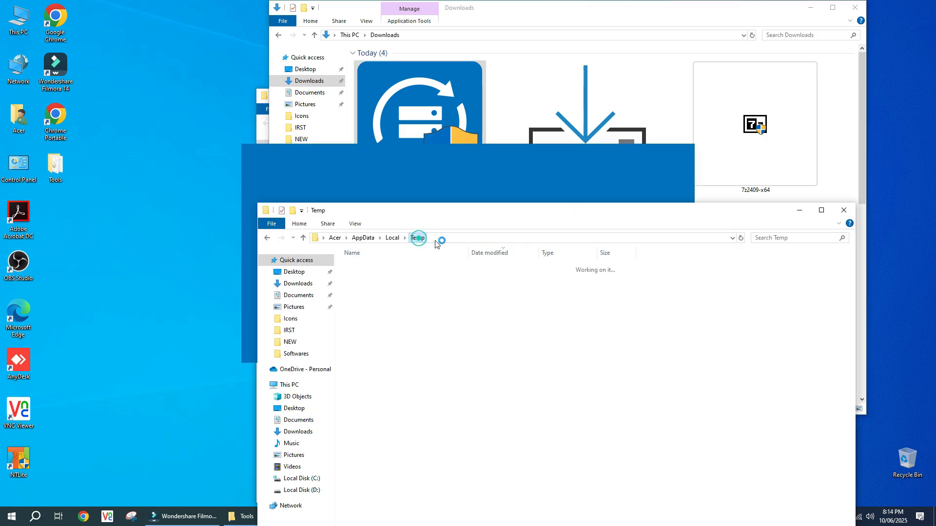
{"action": "scroll", "coordinate": [386, 431], "scroll_direction": "down", "scroll_amount": 5}
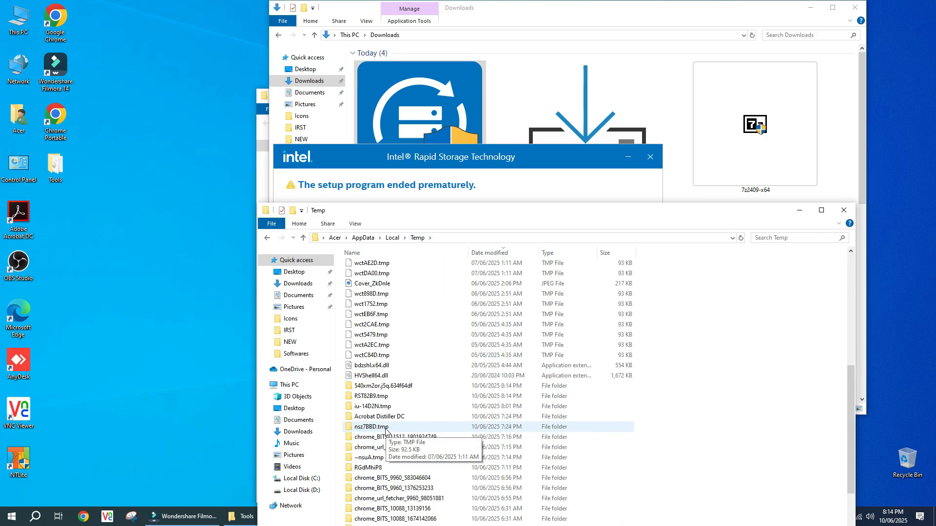
{"action": "double_click", "coordinate": [370, 388]}
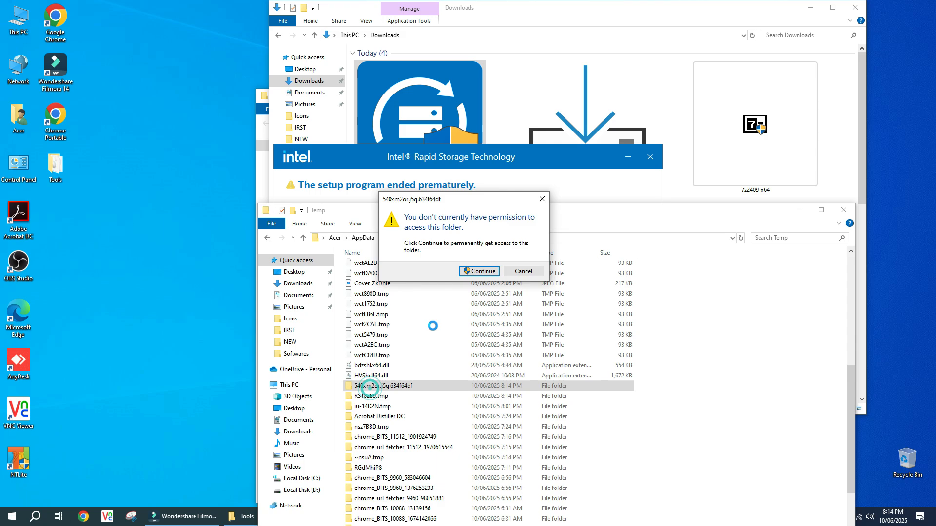
{"action": "left_click", "coordinate": [484, 271]}
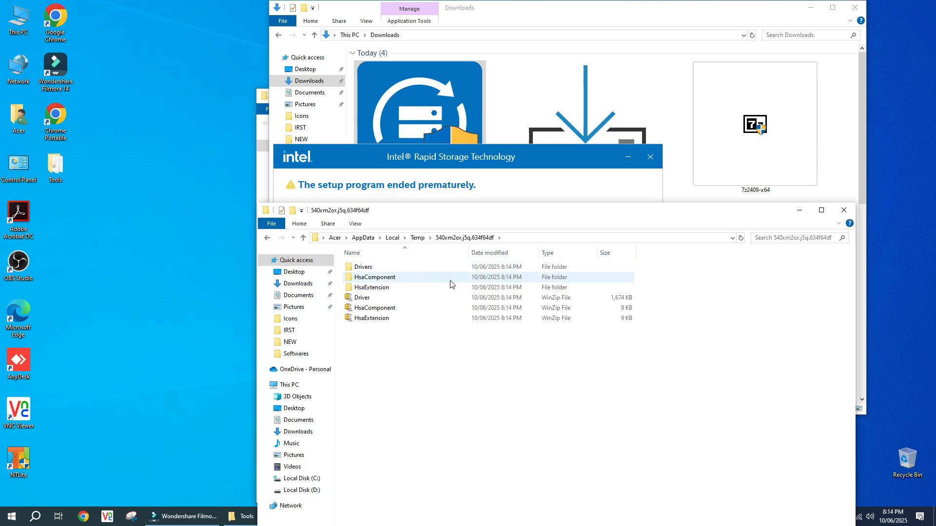
- Copy the Drivers folder from the installer's temporary folder into the Tools folder on the desktop
{"action": "left_click", "coordinate": [363, 268]}
{"action": "right_click", "coordinate": [364, 270]}
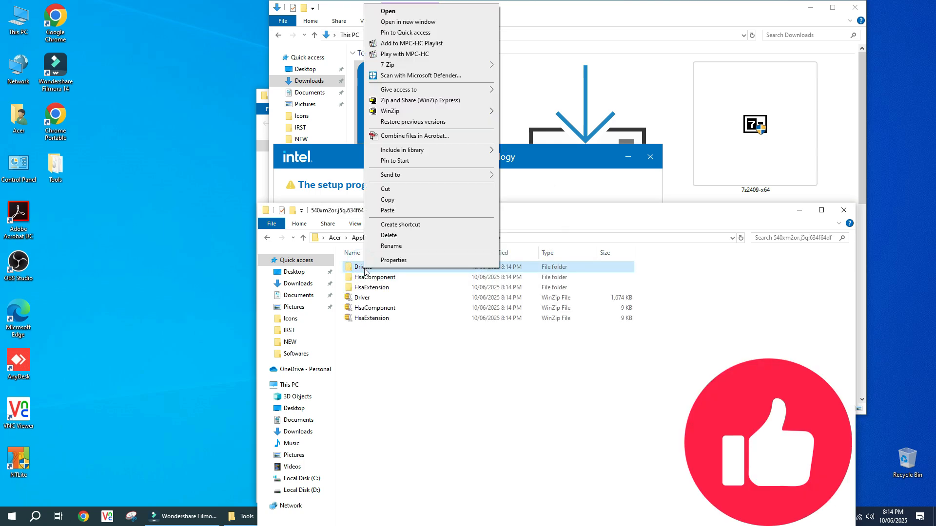
{"action": "left_click", "coordinate": [386, 204]}
{"action": "double_click", "coordinate": [55, 166]}
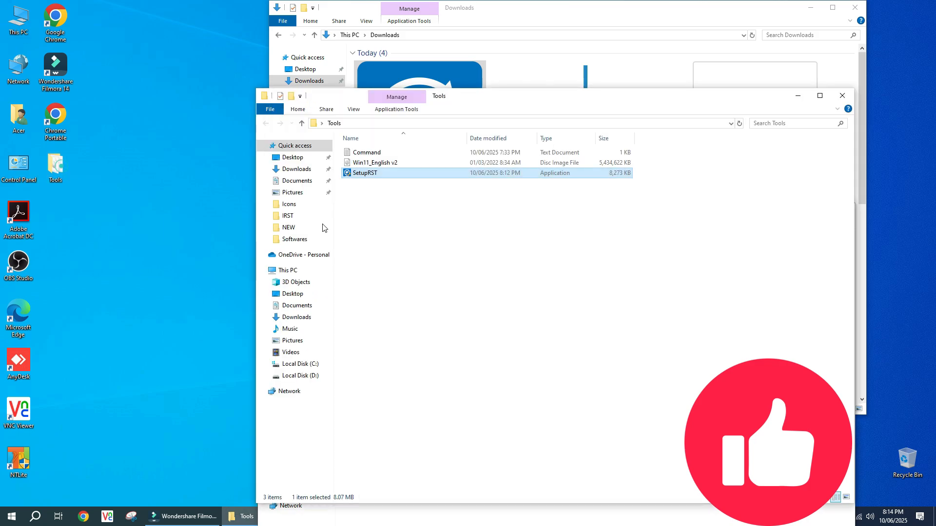
{"action": "left_click", "coordinate": [396, 223]}
{"action": "right_click", "coordinate": [397, 224]}
{"action": "left_click", "coordinate": [419, 291]}
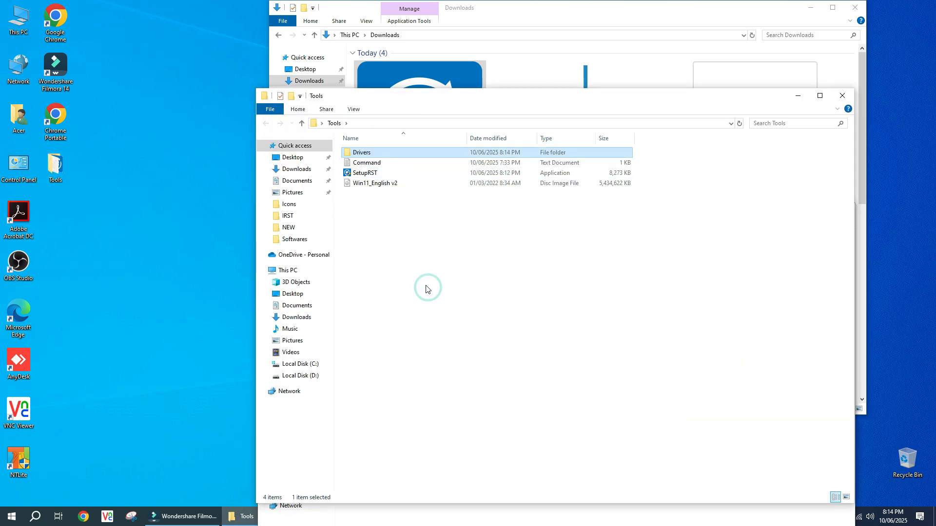
- Quit the Intel Rapid Storage Technology installer and close the Downloads and Temp folder windows
{"action": "left_click", "coordinate": [586, 17]}
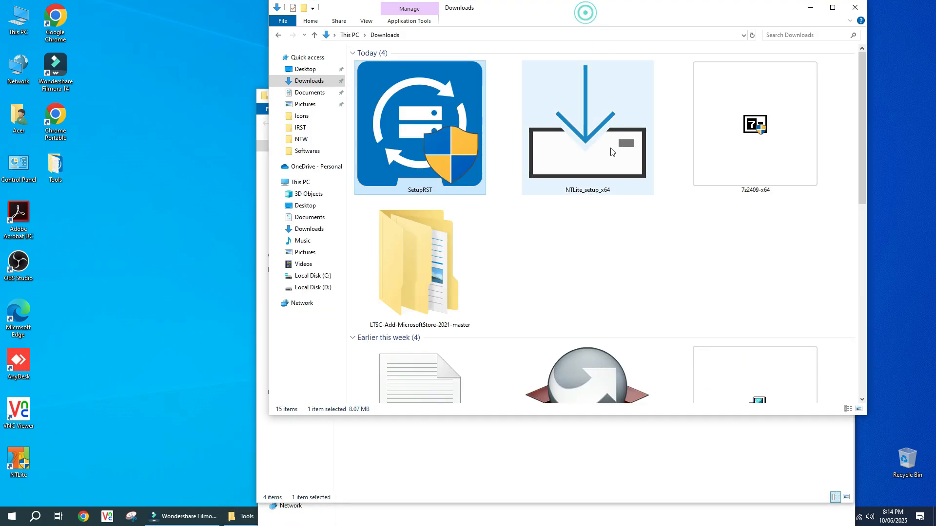
{"action": "left_click", "coordinate": [532, 463]}
{"action": "left_click", "coordinate": [868, 107]}
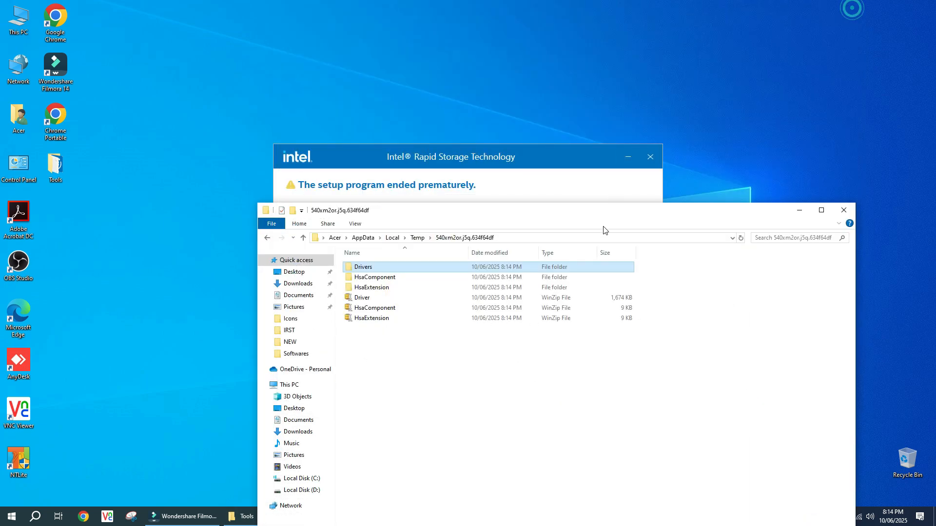
{"action": "left_click", "coordinate": [545, 160]}
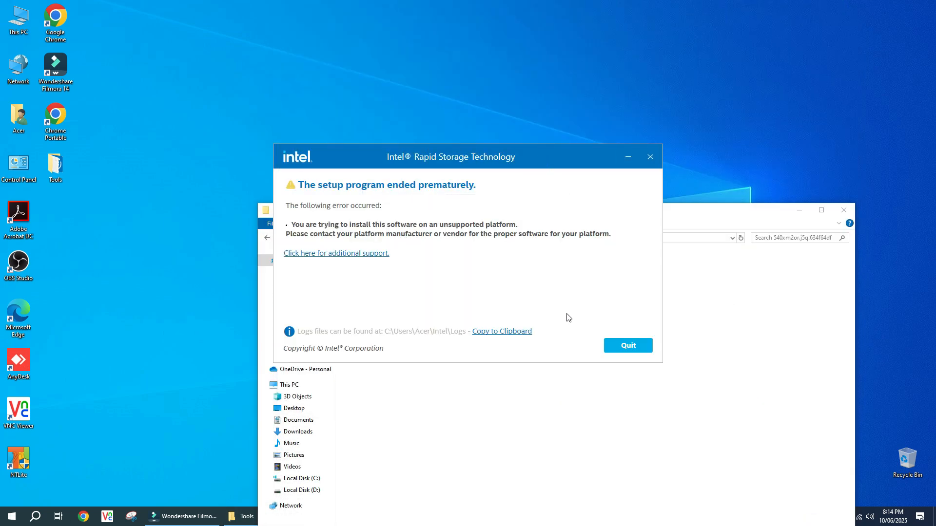
{"action": "left_click", "coordinate": [619, 349]}
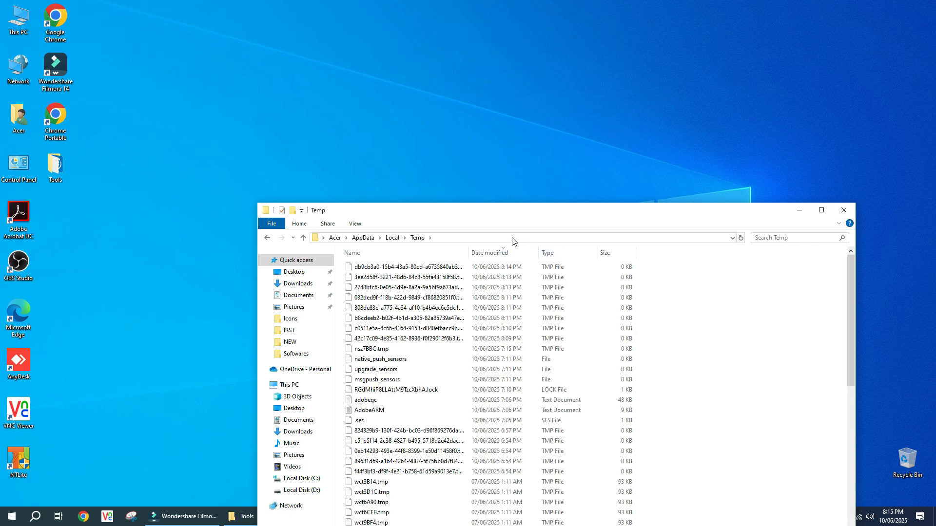
{"action": "left_click", "coordinate": [843, 211]}
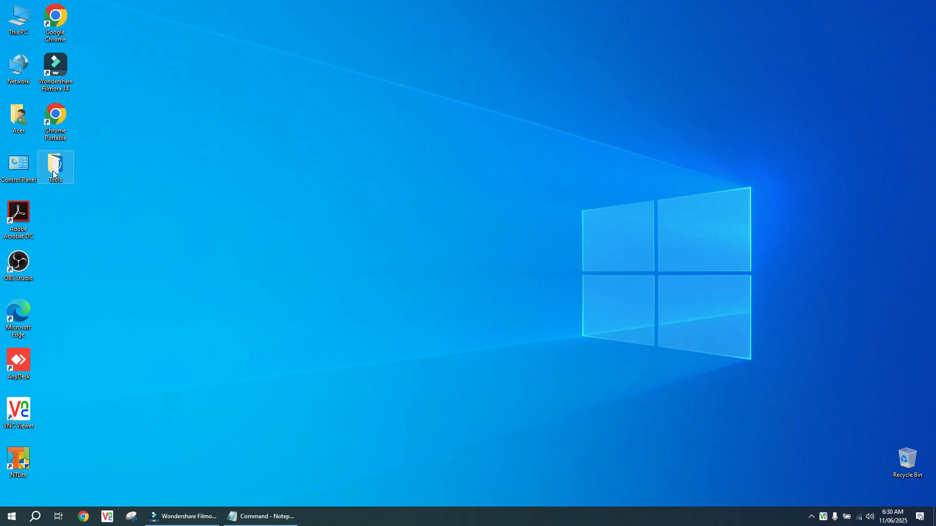
- Open the Command text file in the Tools folder, copy the line SetupRST.exe -extractdrivers C:\RST\ and highlight its C:\RST\ path
{"action": "double_click", "coordinate": [53, 171]}
{"action": "double_click", "coordinate": [442, 100]}
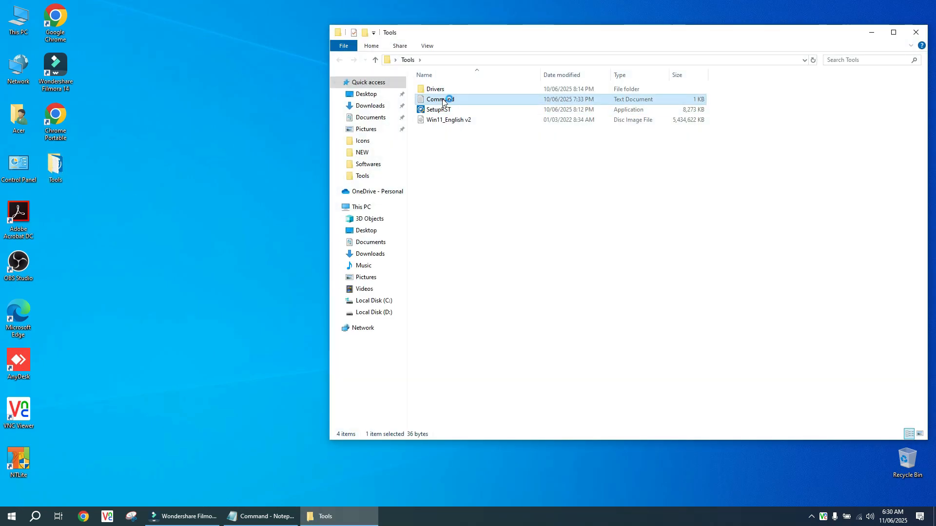
{"action": "left_click_drag", "start_coordinate": [325, 142], "coordinate": [187, 153]}
{"action": "right_click", "coordinate": [212, 145]}
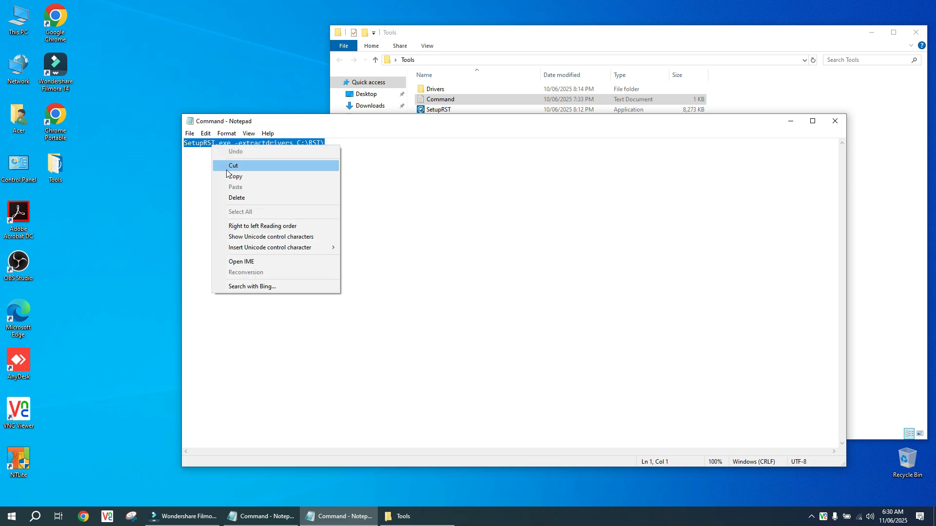
{"action": "left_click", "coordinate": [229, 176]}
{"action": "left_click", "coordinate": [294, 142]}
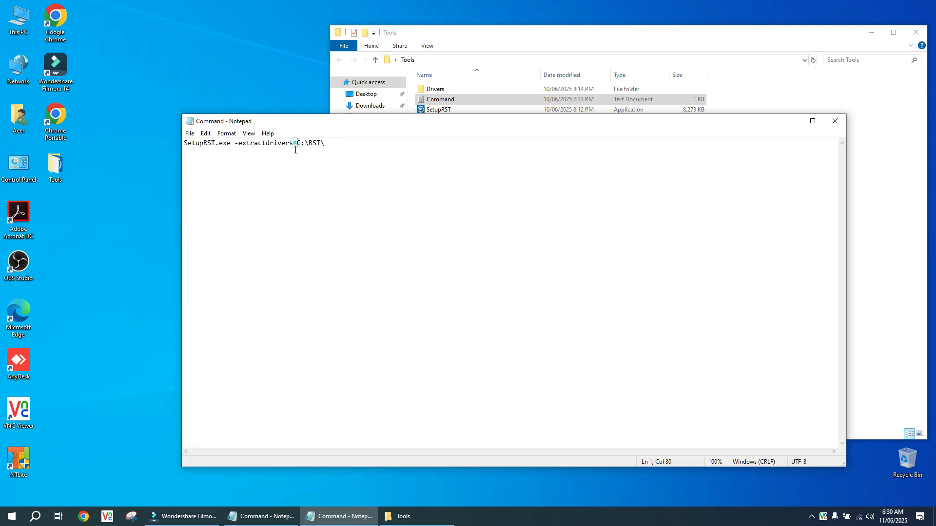
{"action": "left_click_drag", "start_coordinate": [297, 142], "coordinate": [325, 140]}
- Create a new folder named RST in the root of Local Disk (C:)
{"action": "double_click", "coordinate": [32, 38]}
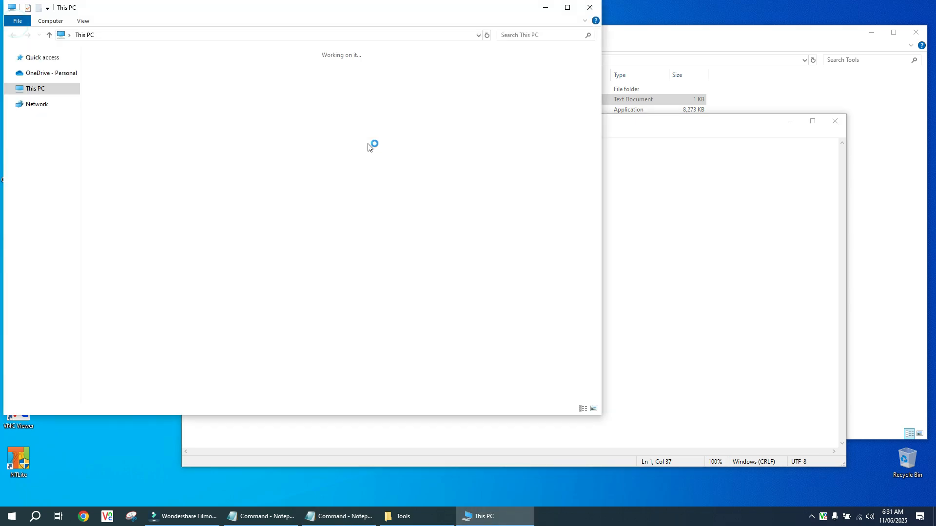
{"action": "left_click_drag", "start_coordinate": [238, 13], "coordinate": [469, 42]}
{"action": "left_click", "coordinate": [363, 170]}
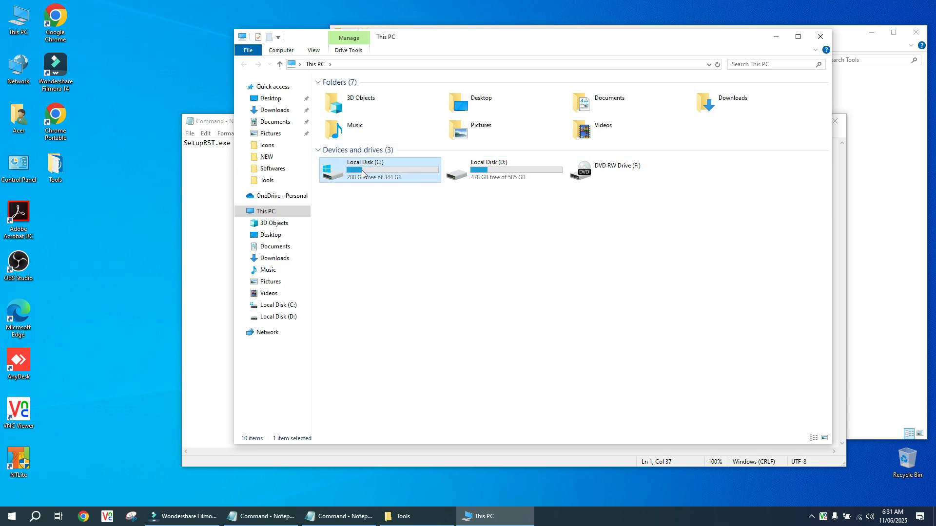
{"action": "double_click", "coordinate": [362, 171]}
{"action": "right_click", "coordinate": [358, 229]}
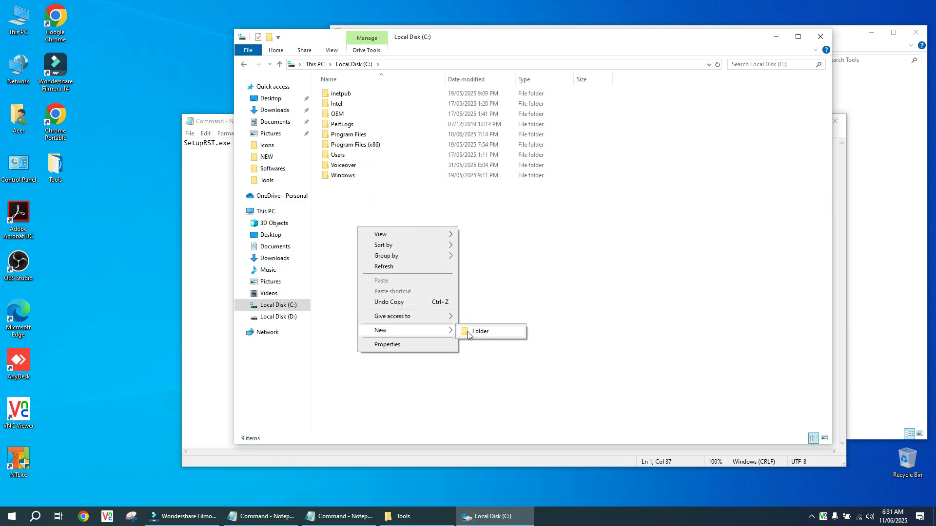
{"action": "left_click", "coordinate": [468, 335]}
{"action": "type", "text": "RST"}
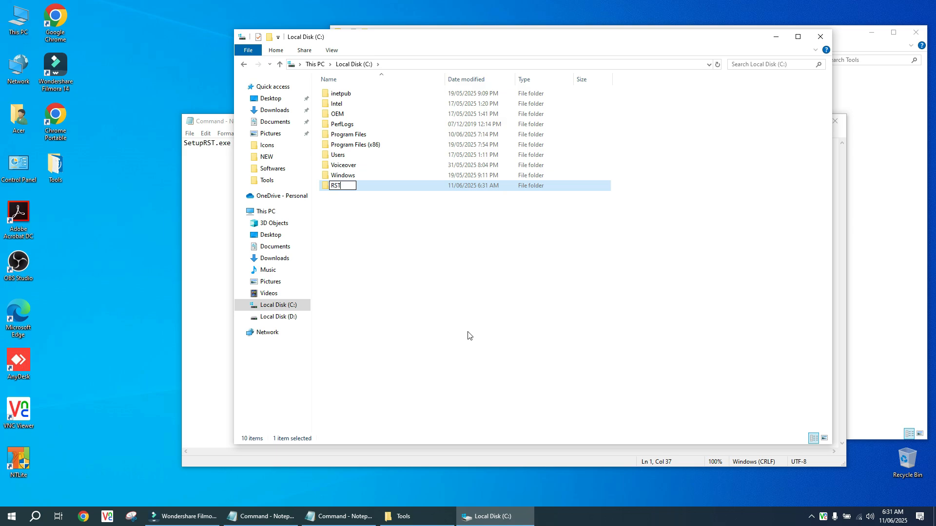
{"action": "key", "text": "Return"}
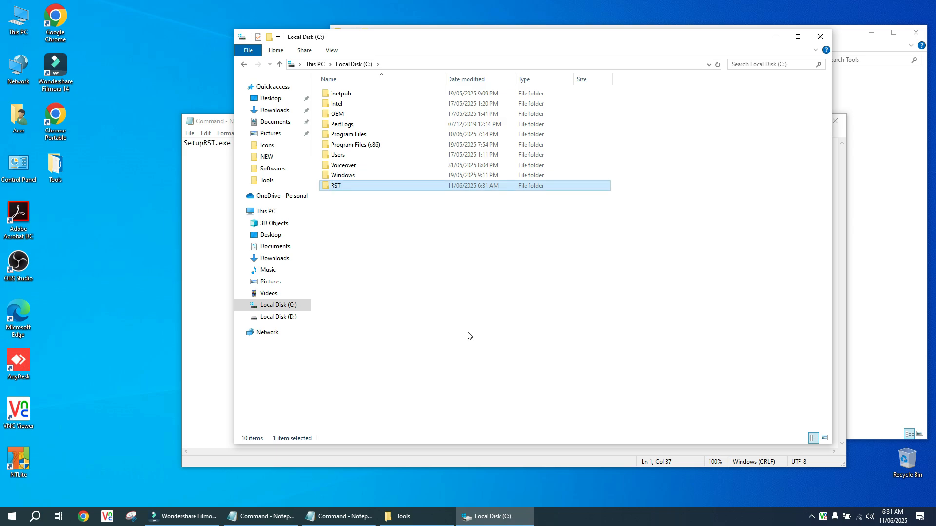
- Copy SetupRST from the Tools folder into the C:\RST folder
{"action": "left_click_drag", "start_coordinate": [391, 39], "coordinate": [383, 236]}
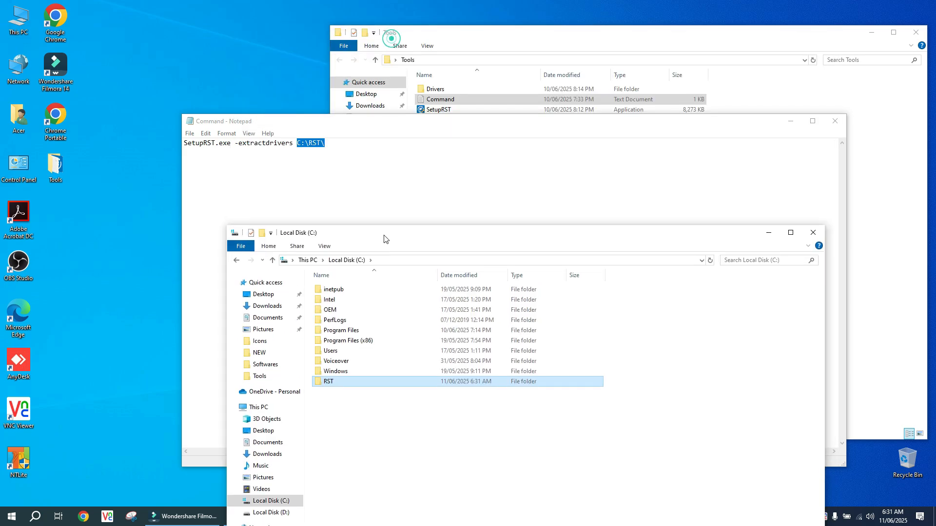
{"action": "left_click", "coordinate": [471, 33]}
{"action": "double_click", "coordinate": [438, 110]}
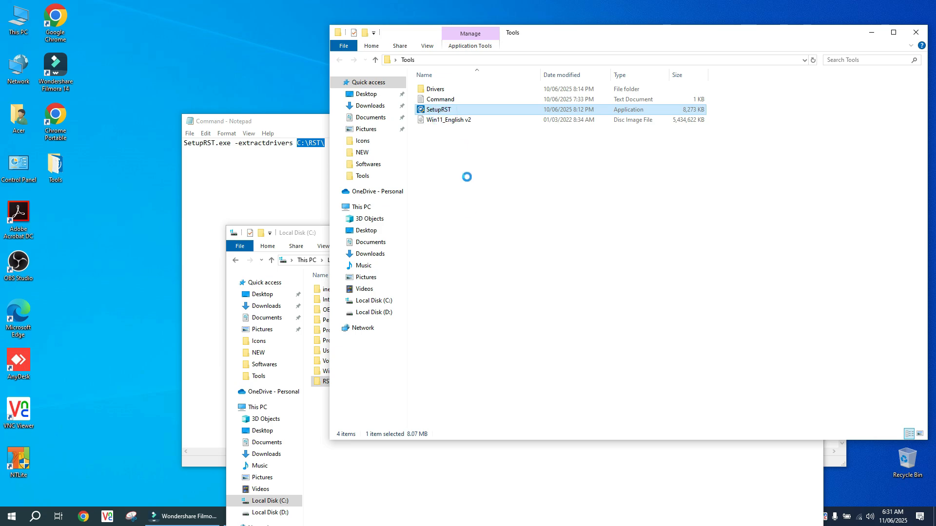
{"action": "left_click", "coordinate": [474, 287]}
{"action": "double_click", "coordinate": [320, 382]}
{"action": "right_click", "coordinate": [415, 347]}
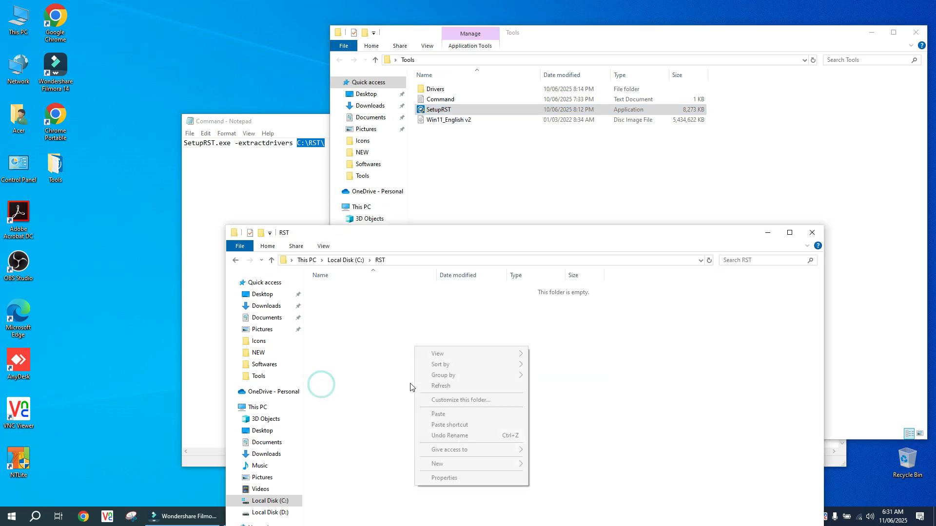
{"action": "left_click", "coordinate": [425, 414]}
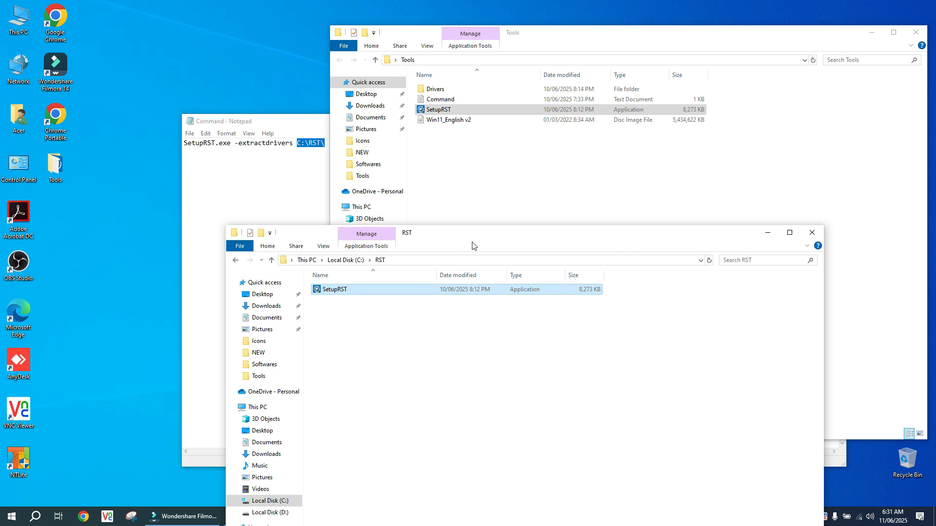
- Open a command prompt at the C:\RST folder
{"action": "left_click_drag", "start_coordinate": [473, 240], "coordinate": [490, 223]}
{"action": "left_click", "coordinate": [421, 244]}
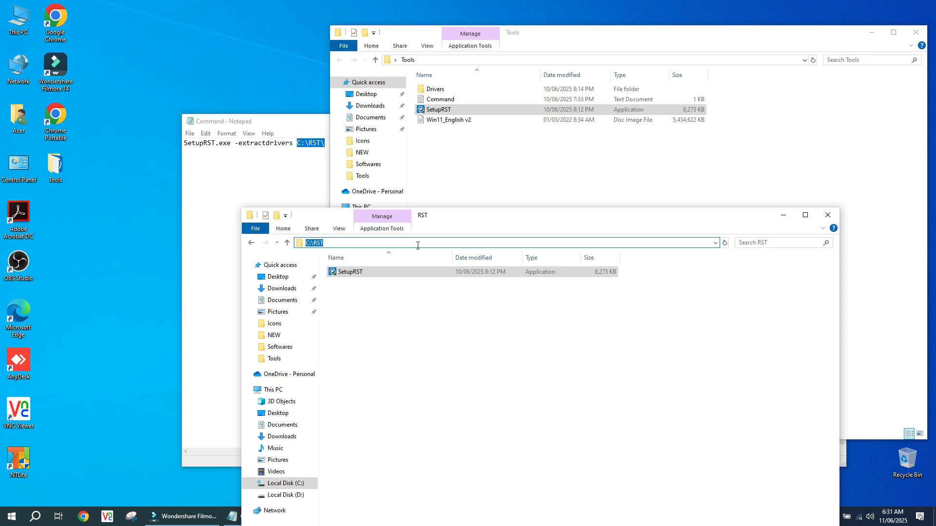
{"action": "type", "text": "cmd"}
{"action": "key", "text": "Return"}
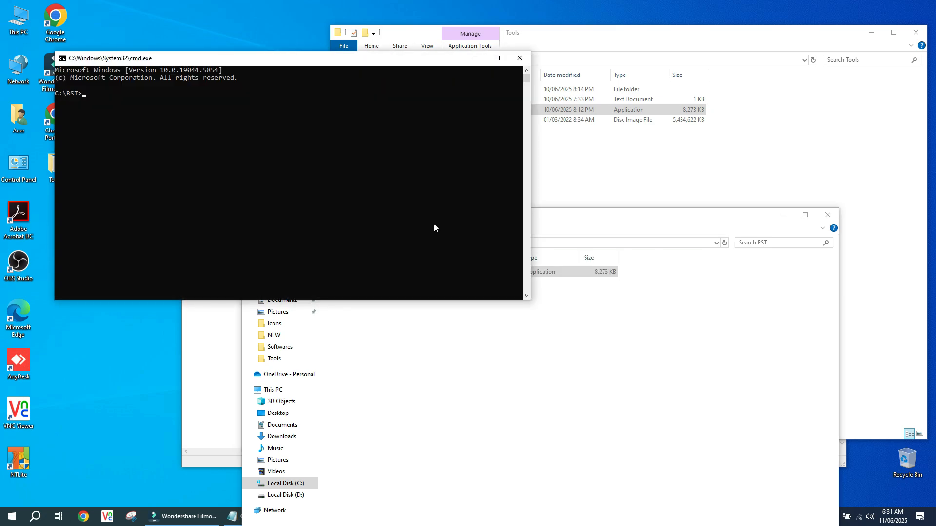
- Paste and run SetupRST.exe -extractdrivers C:\RST\ in the command prompt, then return to the RST folder to view its contents
{"action": "left_click", "coordinate": [62, 58]}
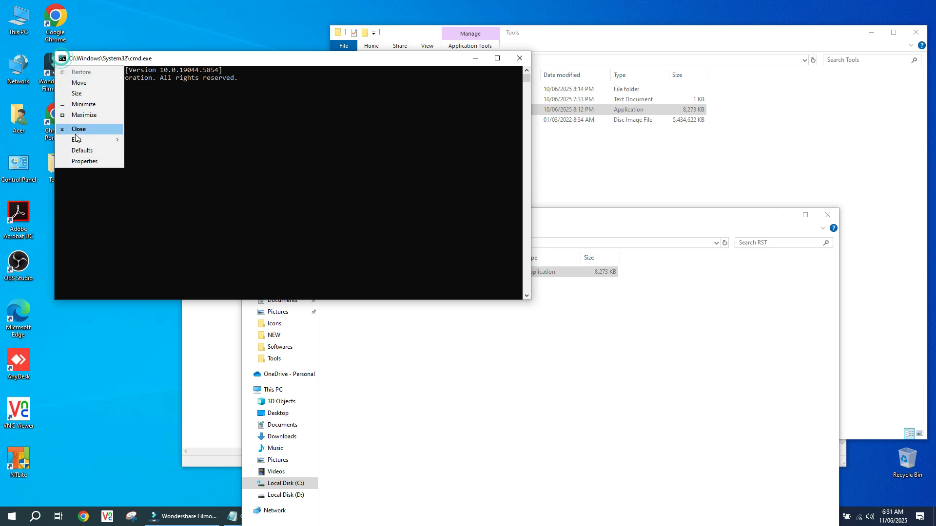
{"action": "left_click", "coordinate": [76, 138]}
{"action": "left_click", "coordinate": [145, 160]}
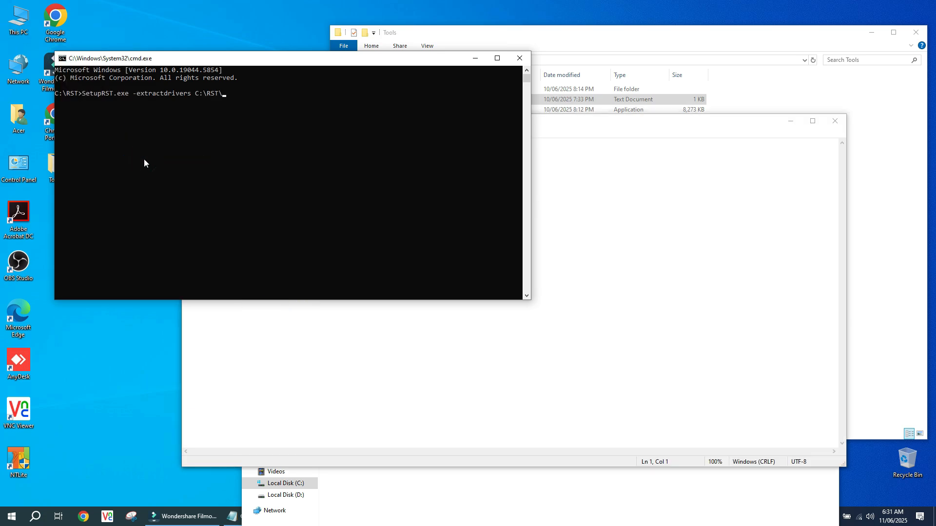
{"action": "key", "text": "Return"}
{"action": "left_click", "coordinate": [560, 35]}
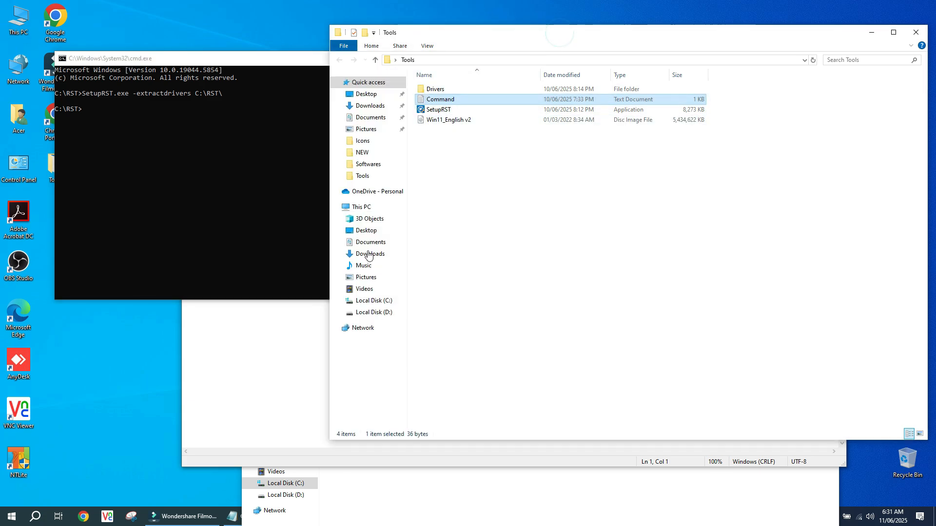
{"action": "left_click", "coordinate": [383, 485]}
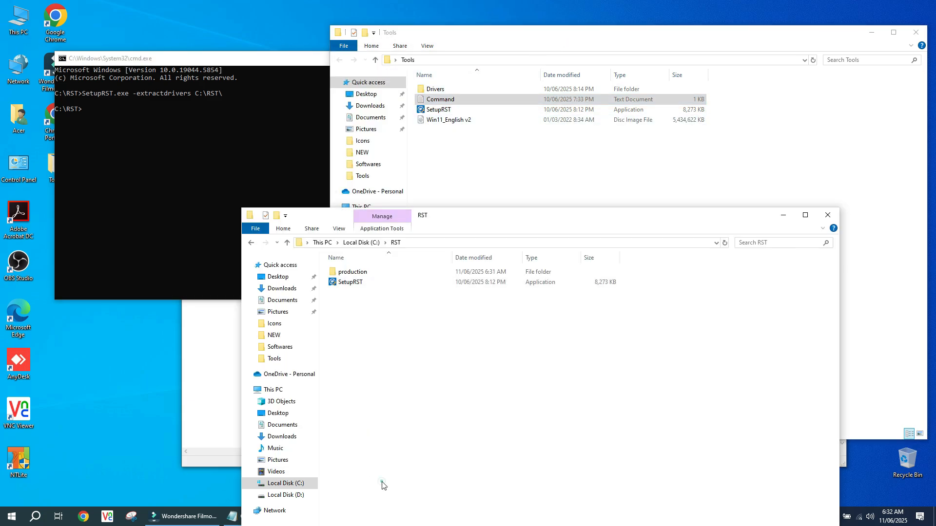
- Browse the extracted files in C:\RST down through production, Windows10-x64, 19041 and Drivers to the VMD folder
{"action": "double_click", "coordinate": [348, 277]}
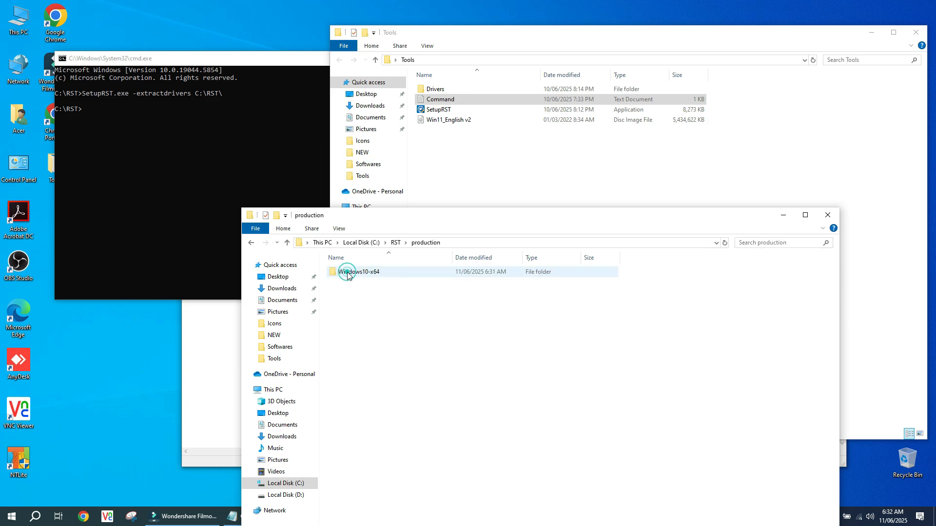
{"action": "double_click", "coordinate": [348, 276]}
{"action": "left_click", "coordinate": [349, 277]}
{"action": "double_click", "coordinate": [348, 276]}
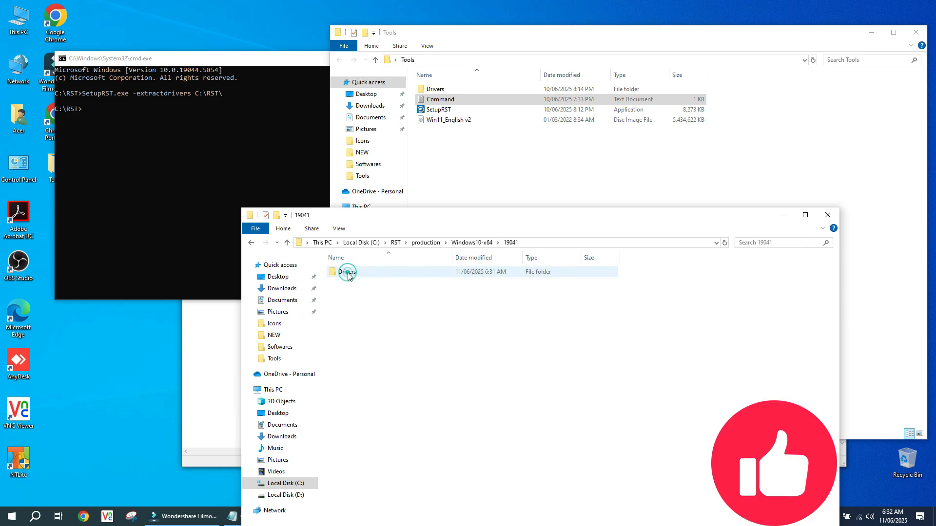
{"action": "double_click", "coordinate": [348, 276]}
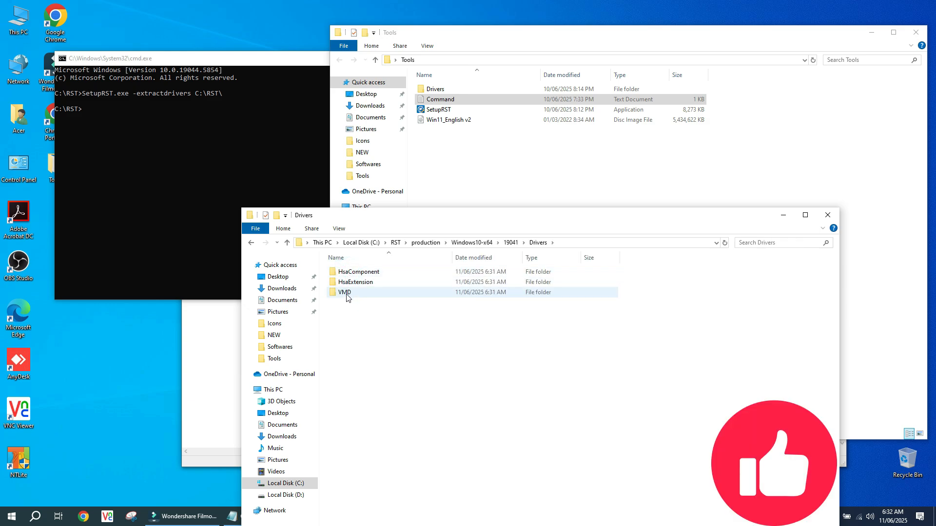
{"action": "double_click", "coordinate": [347, 292]}
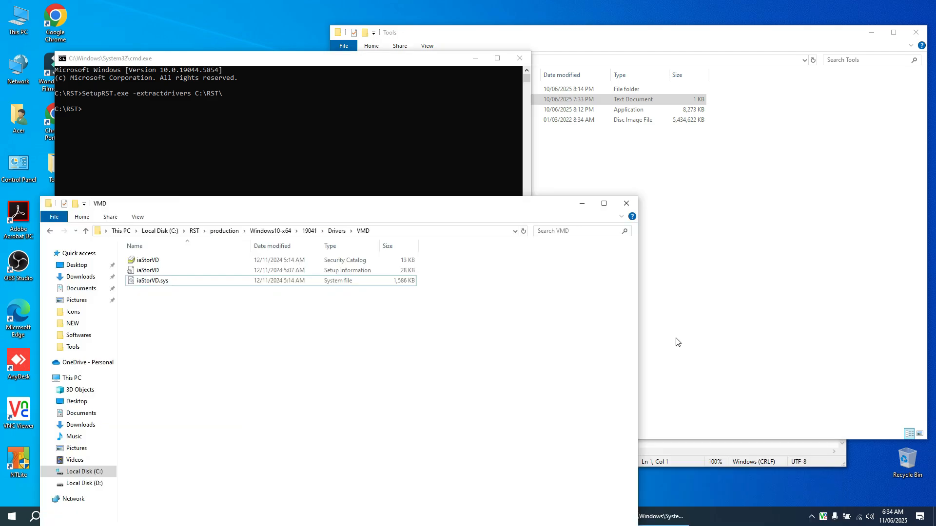
- Extract the SetupRST application in the Tools folder to a SetupRST\ subfolder with 7-Zip
{"action": "left_click", "coordinate": [566, 38]}
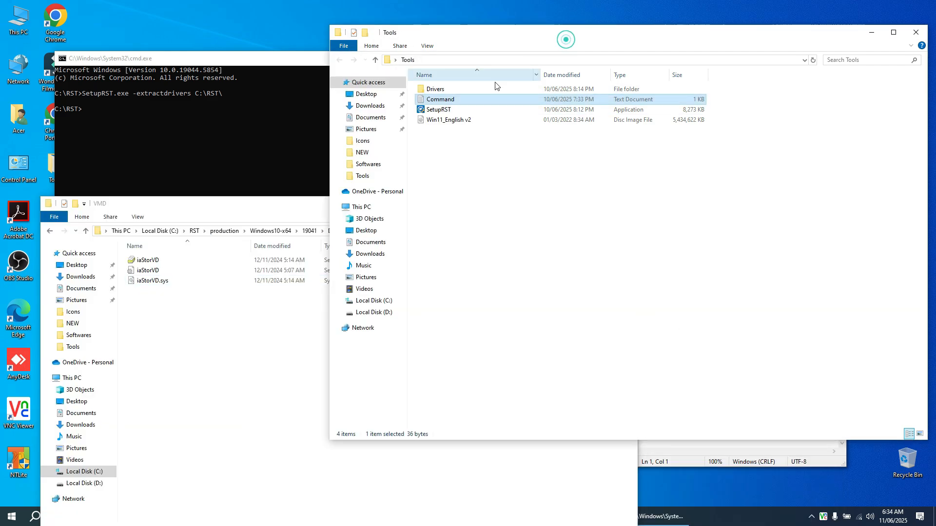
{"action": "right_click", "coordinate": [438, 113]}
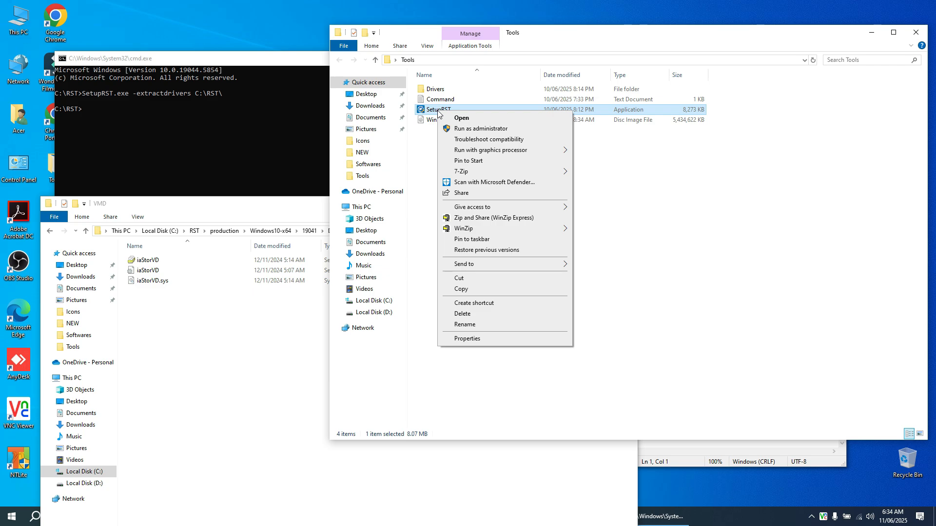
{"action": "mouse_move", "coordinate": [463, 173]}
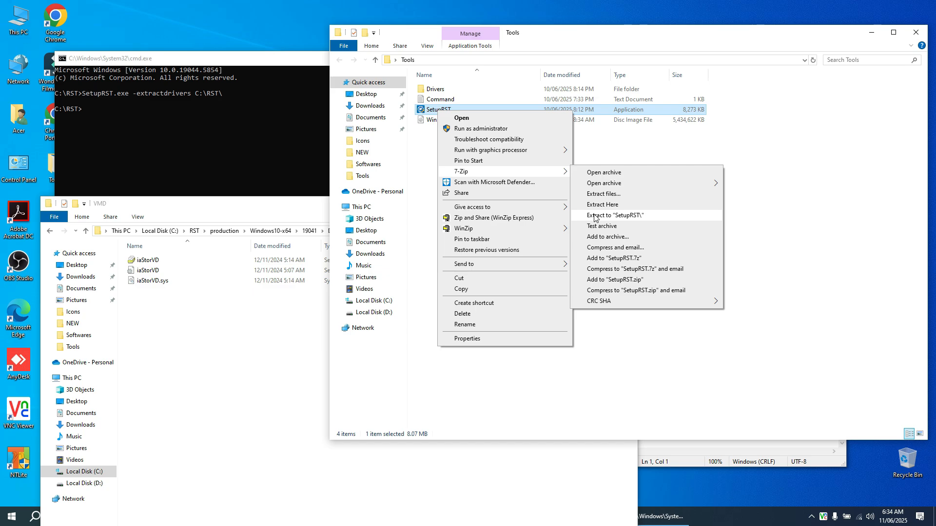
{"action": "left_click", "coordinate": [608, 217]}
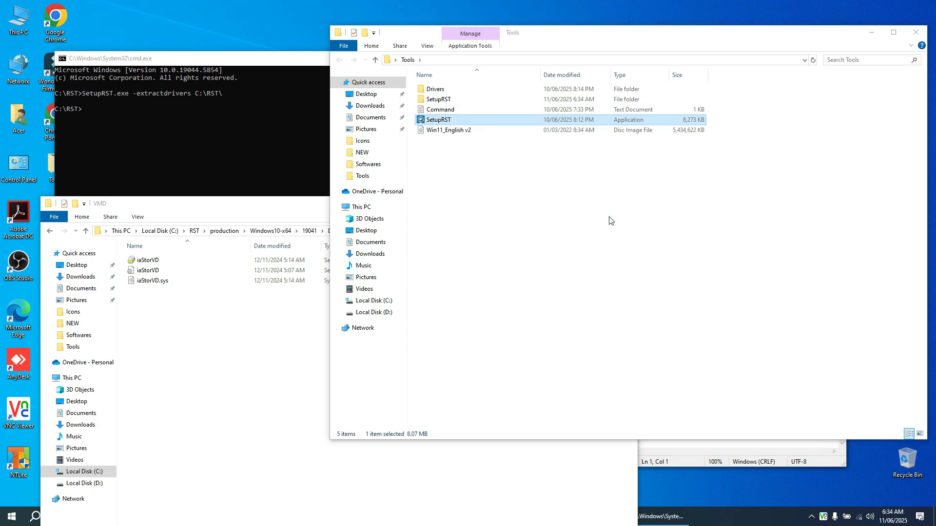
- Extract the .text file inside the Tools\SetupRST folder with 7-Zip into that same folder and dismiss the extraction report
{"action": "double_click", "coordinate": [436, 100]}
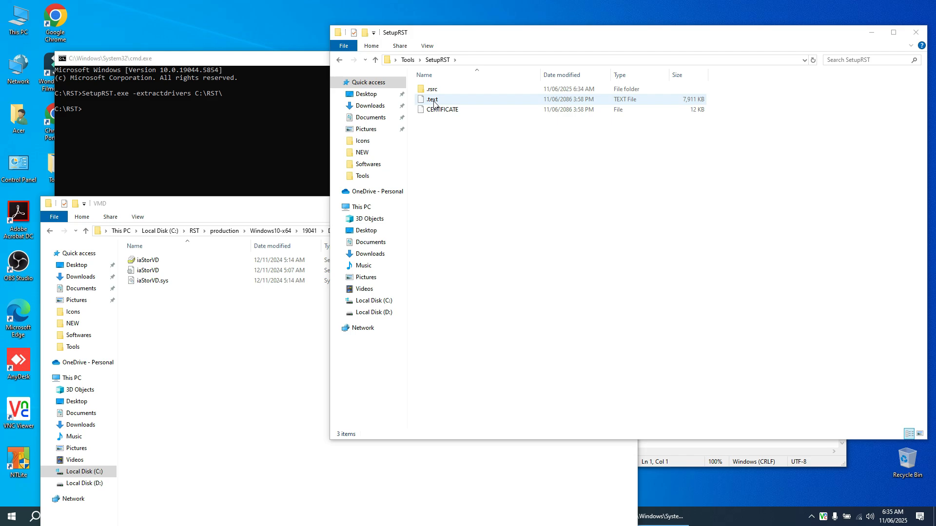
{"action": "double_click", "coordinate": [433, 100]}
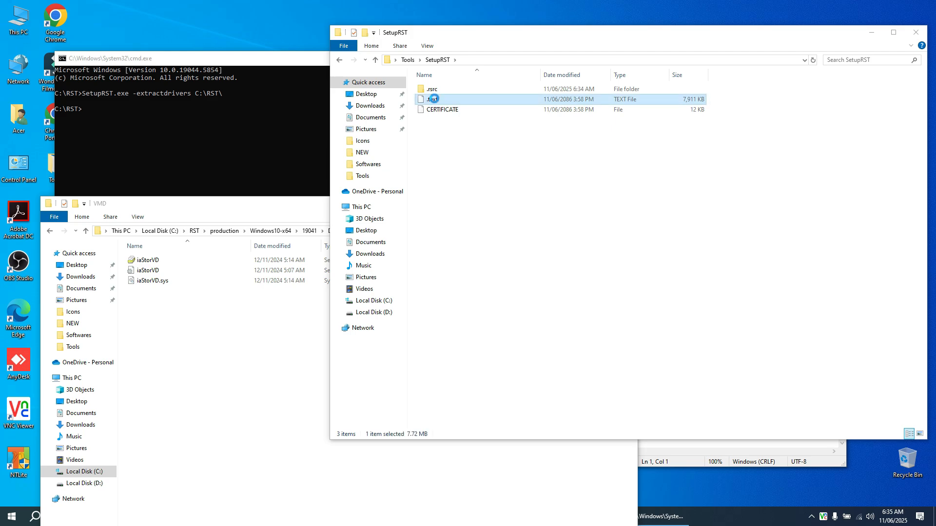
{"action": "right_click", "coordinate": [434, 99]}
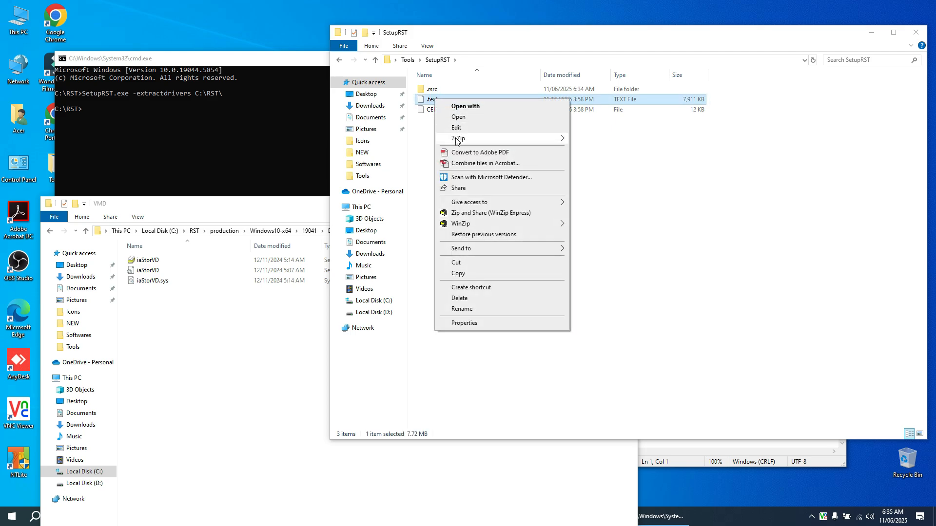
{"action": "mouse_move", "coordinate": [456, 140]}
{"action": "left_click", "coordinate": [590, 172]}
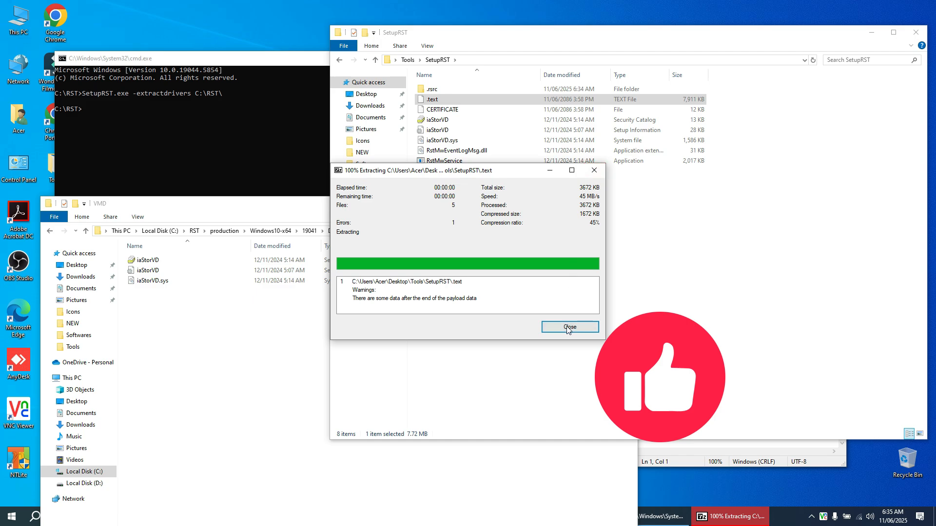
{"action": "left_click", "coordinate": [569, 327]}
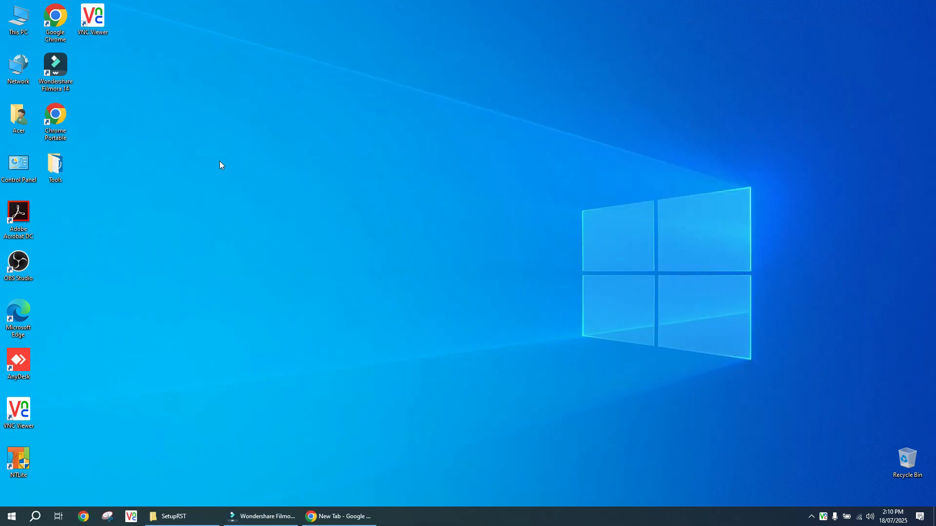
- Switch to Chrome, download Intel irst drivers.zip from the bookmarked Mediafire page, and show the file in its download folder
{"action": "left_click", "coordinate": [330, 518]}
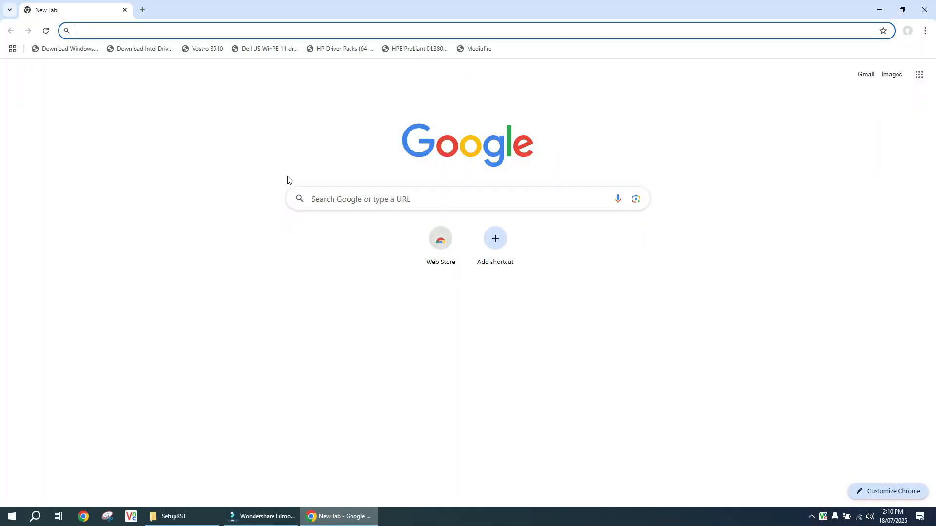
{"action": "left_click", "coordinate": [475, 50]}
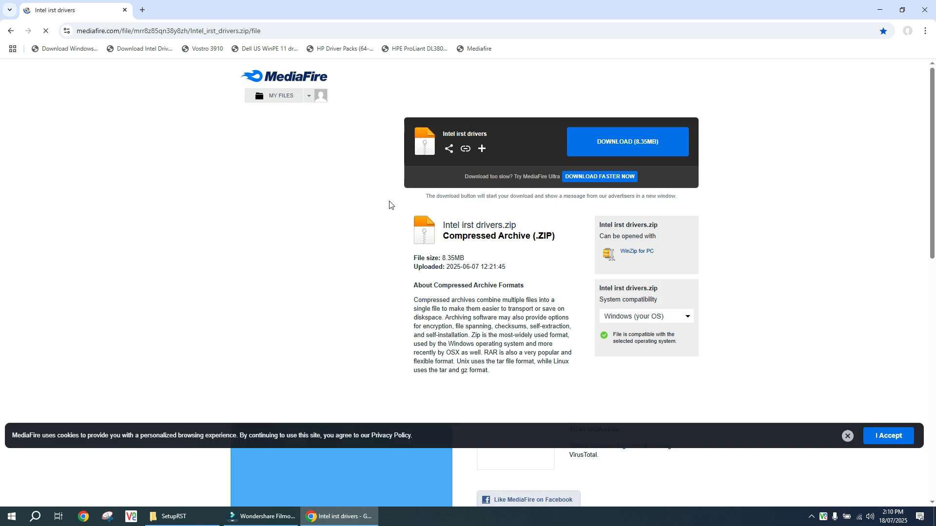
{"action": "left_click", "coordinate": [618, 147]}
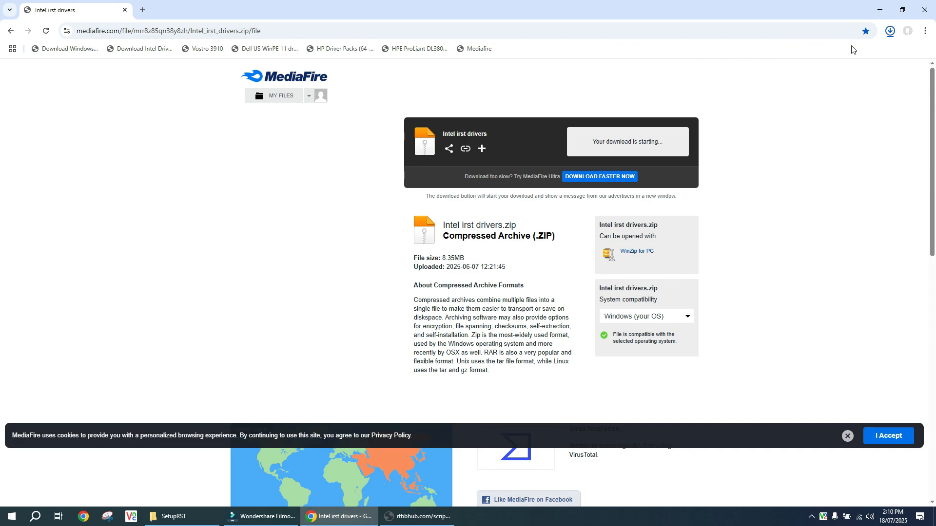
{"action": "left_click", "coordinate": [888, 31]}
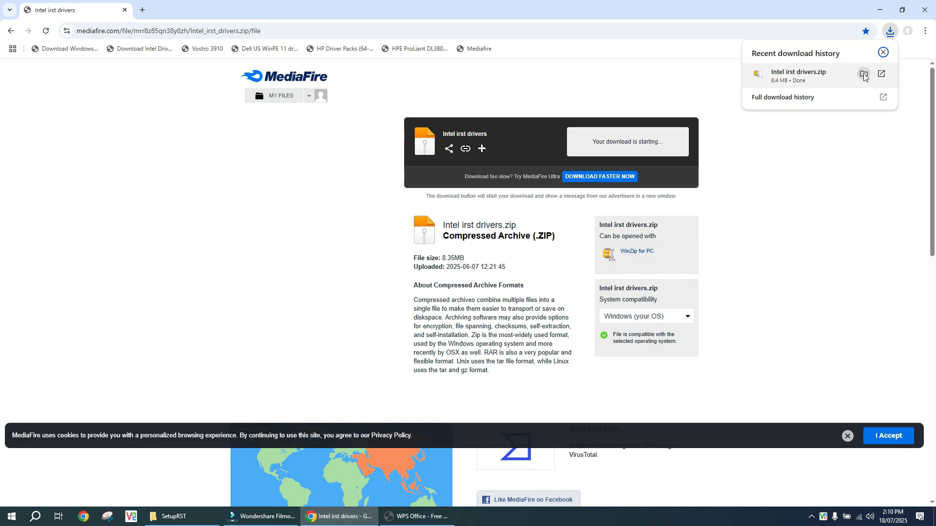
{"action": "left_click", "coordinate": [863, 73]}
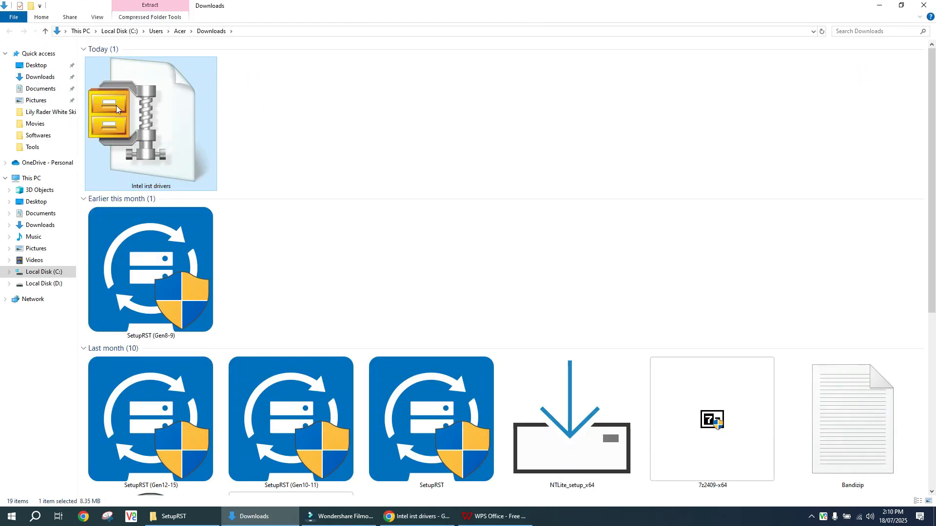
- Extract the Intel irst drivers archive with WinZip to an Intel irst drivers folder in Downloads
{"action": "right_click", "coordinate": [162, 109]}
{"action": "mouse_move", "coordinate": [234, 194]}
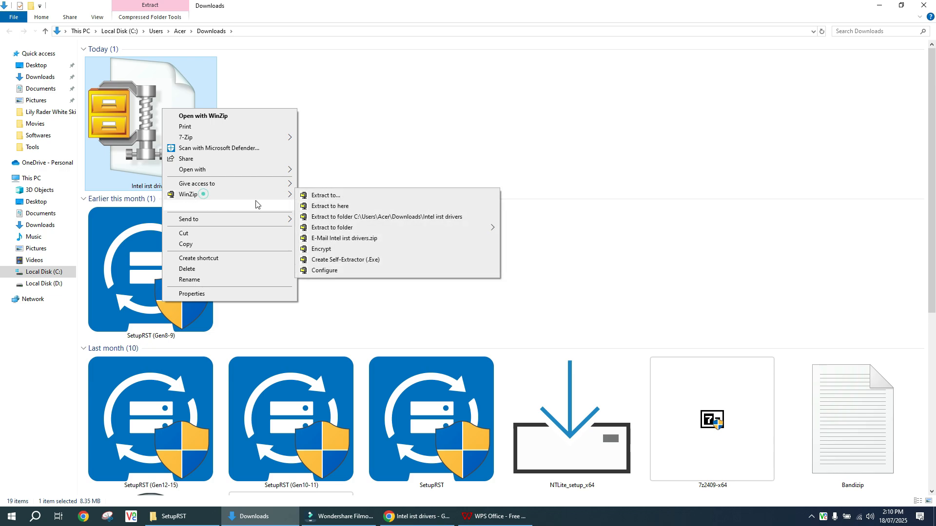
{"action": "left_click", "coordinate": [317, 217]}
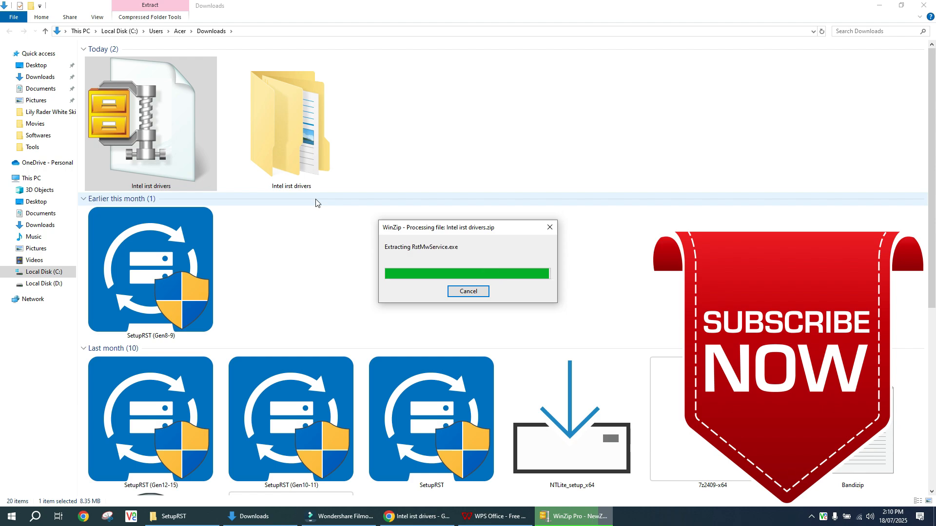
- Move the extracted Intel irst drivers folder from Downloads into the Tools folder on the Desktop
{"action": "left_click", "coordinate": [298, 143]}
{"action": "right_click", "coordinate": [298, 142]}
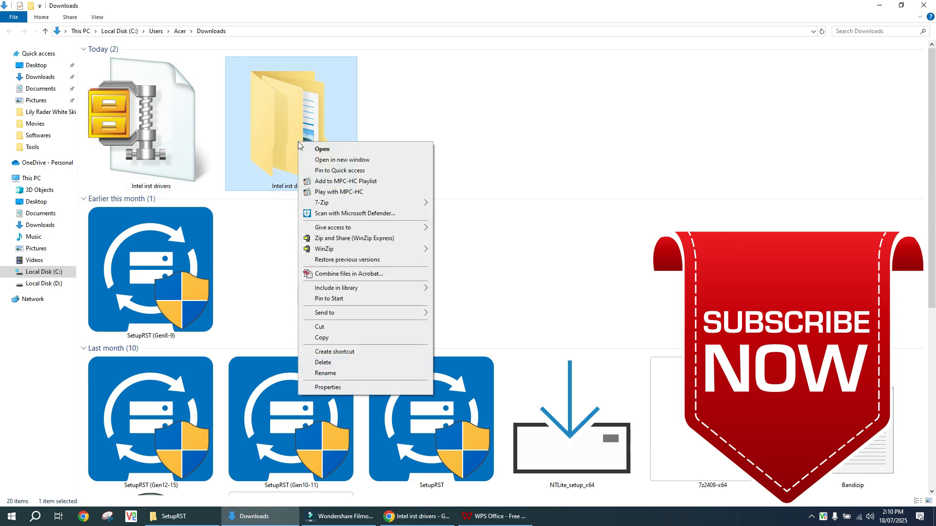
{"action": "left_click", "coordinate": [311, 323]}
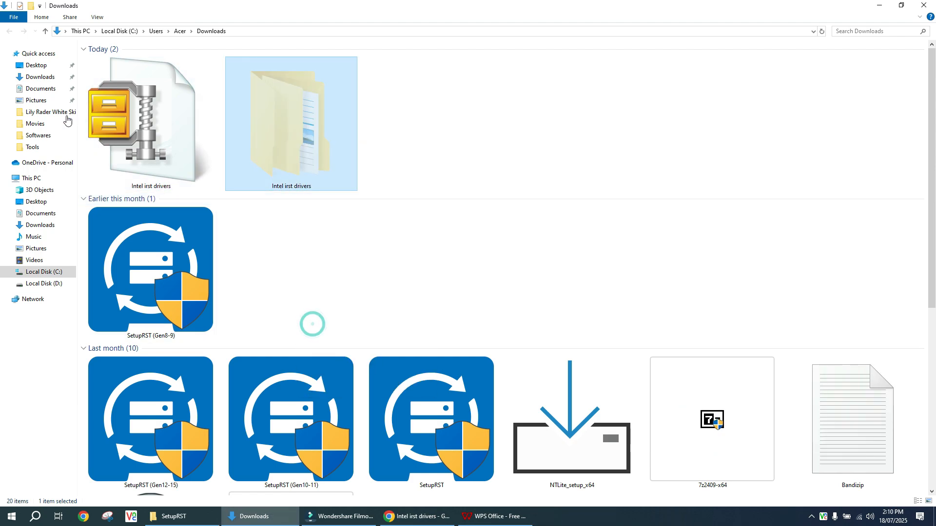
{"action": "left_click", "coordinate": [33, 68]}
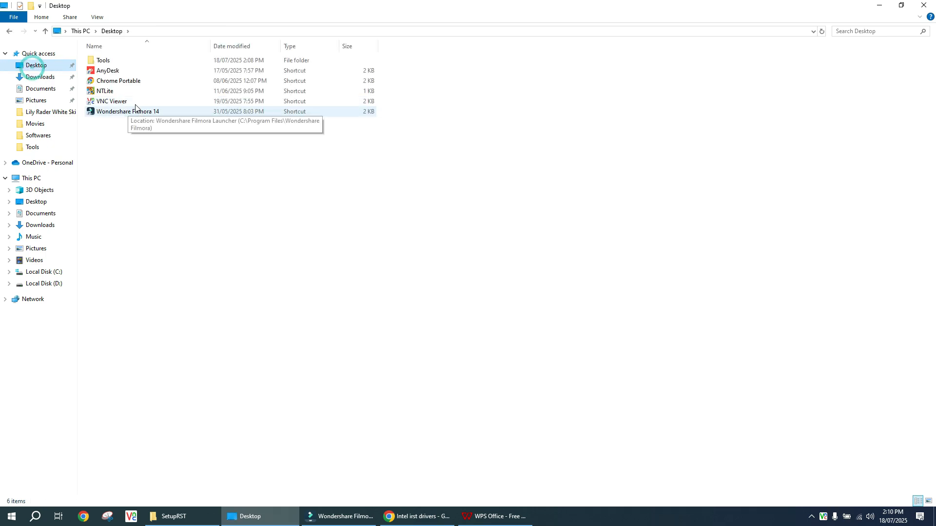
{"action": "double_click", "coordinate": [102, 61]}
{"action": "right_click", "coordinate": [134, 157]}
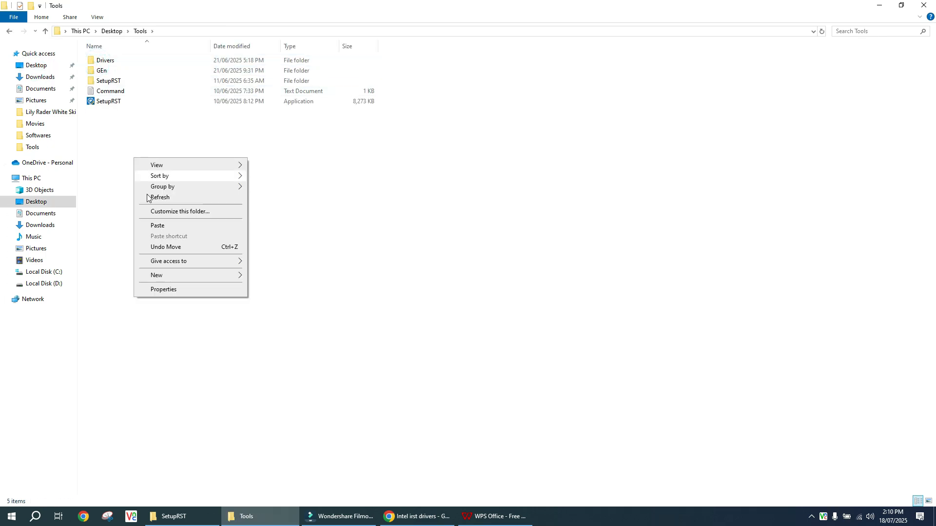
{"action": "left_click", "coordinate": [153, 223]}
{"action": "double_click", "coordinate": [113, 112]}
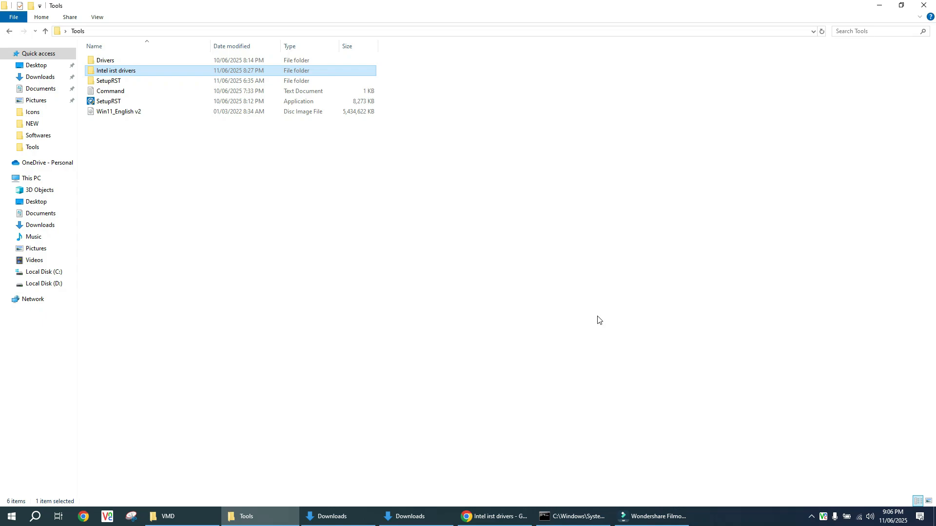
- Switch to NTLite from the desktop, choose the Free (limited, non-commercial) license, and decline opening the update download page
{"action": "key", "text": "super+d"}
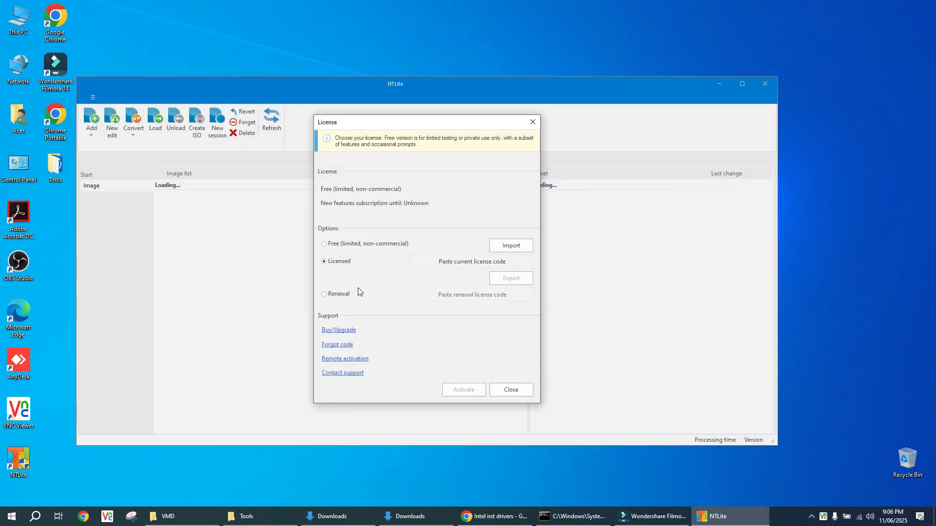
{"action": "left_click", "coordinate": [325, 244]}
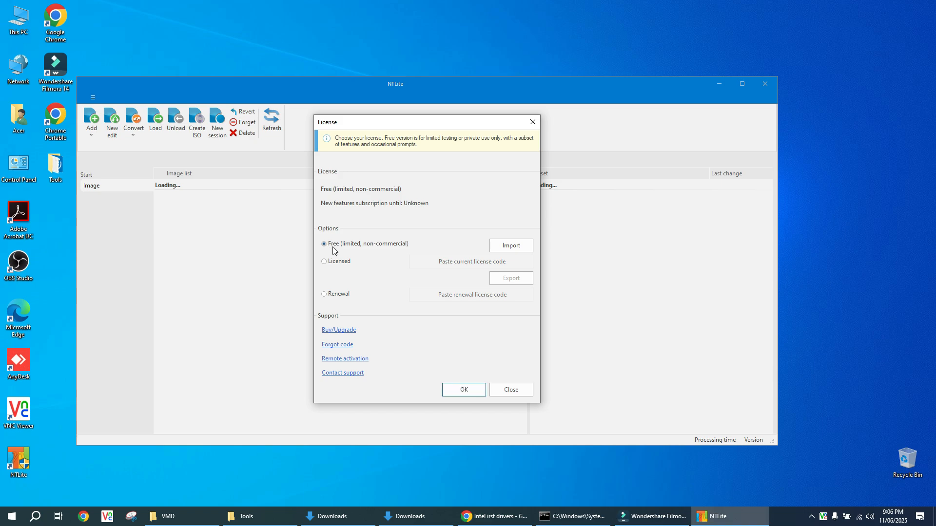
{"action": "left_click", "coordinate": [458, 388]}
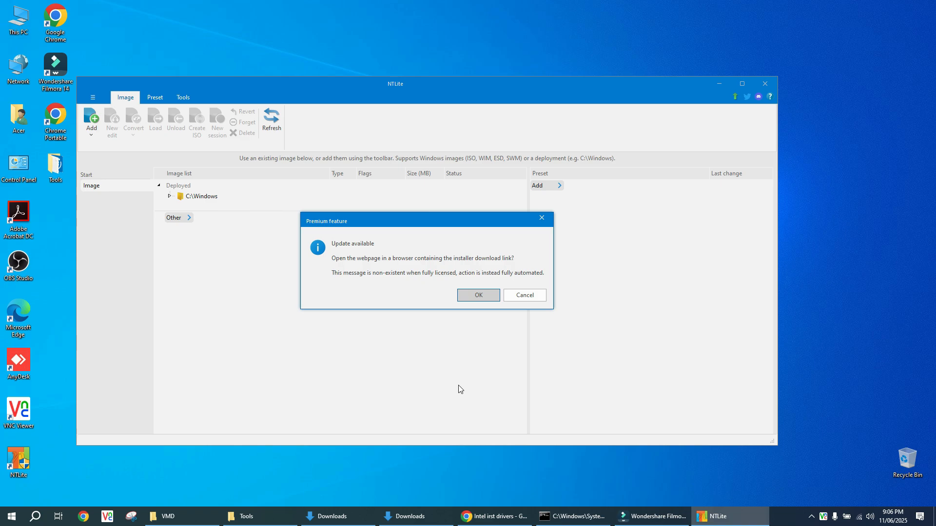
{"action": "left_click", "coordinate": [518, 296]}
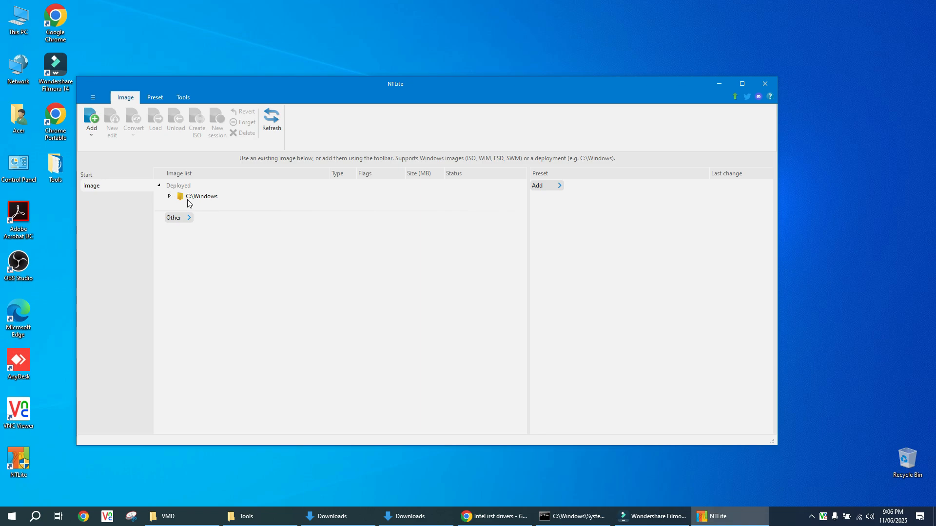
- Add the Win11_English v2 ISO from the Desktop\Tools folder to the image list
{"action": "left_click", "coordinate": [93, 135]}
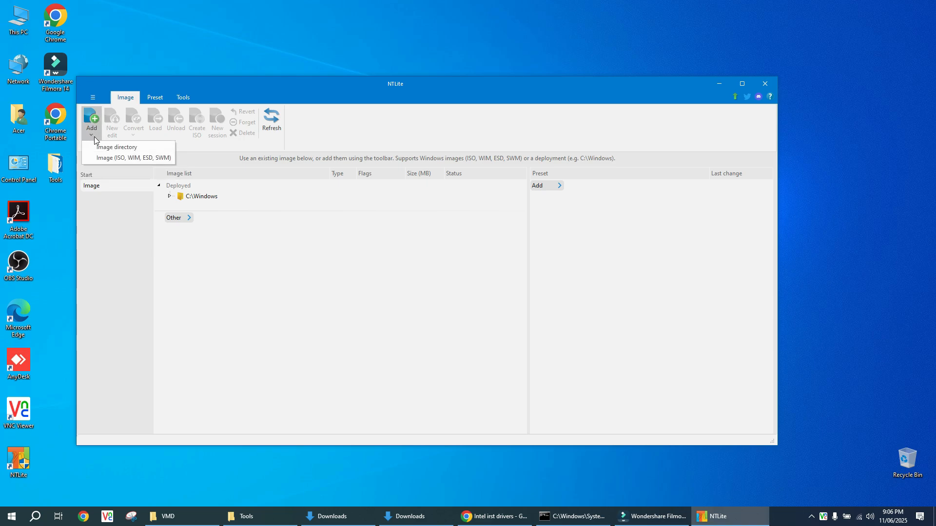
{"action": "left_click", "coordinate": [115, 158]}
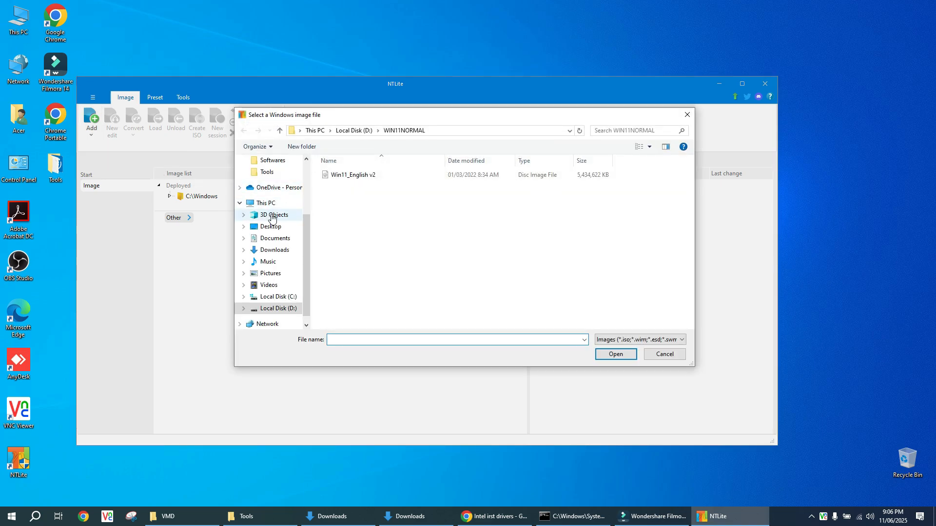
{"action": "left_click", "coordinate": [271, 227]}
{"action": "double_click", "coordinate": [340, 176]}
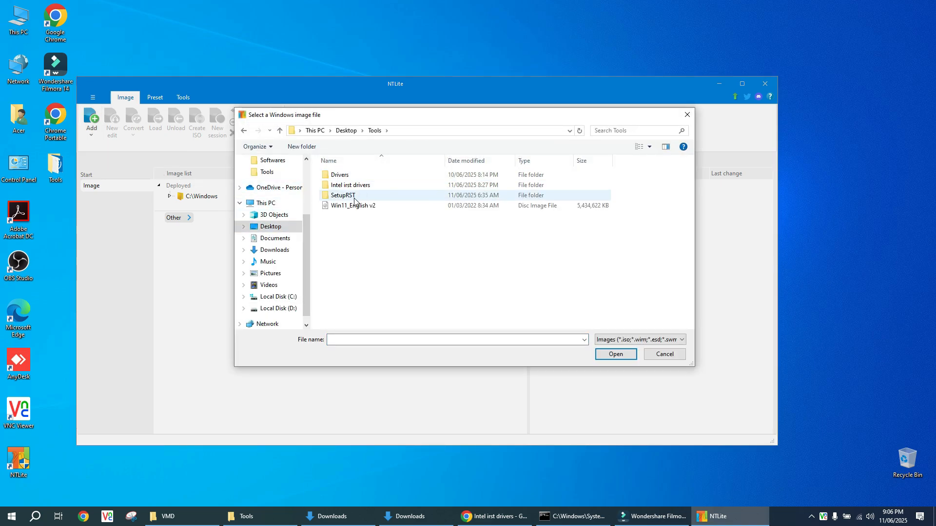
{"action": "double_click", "coordinate": [354, 208]}
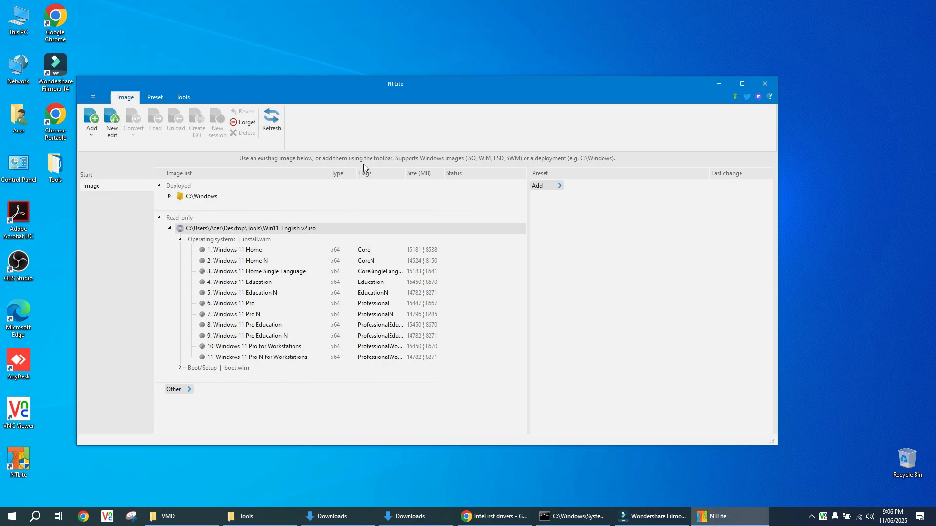
- Maximize the window and select the Microsoft Windows Setup (amd64) image under boot.wim
{"action": "double_click", "coordinate": [419, 89]}
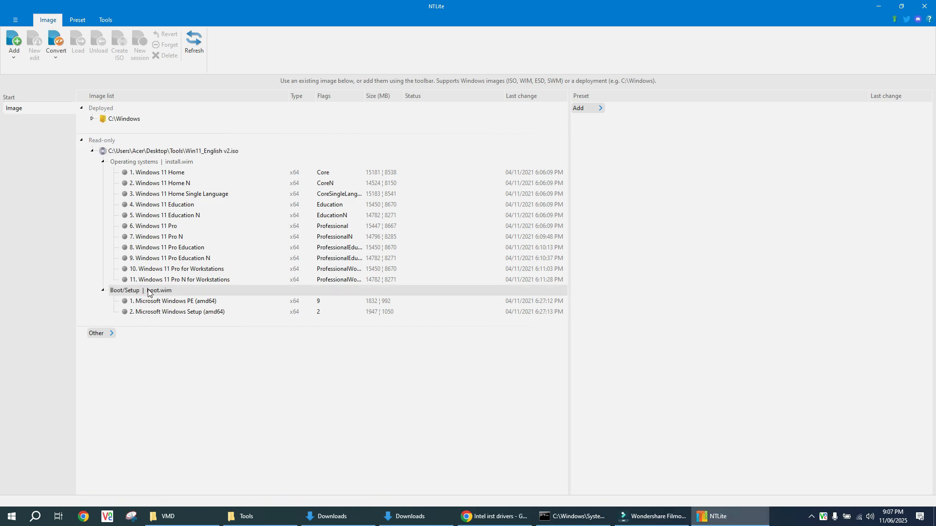
{"action": "left_click", "coordinate": [174, 303]}
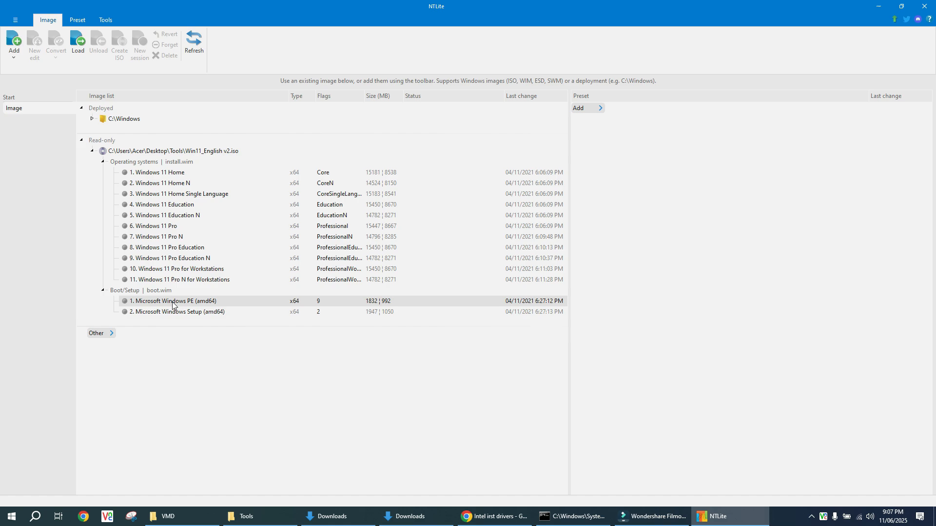
{"action": "left_click", "coordinate": [148, 314]}
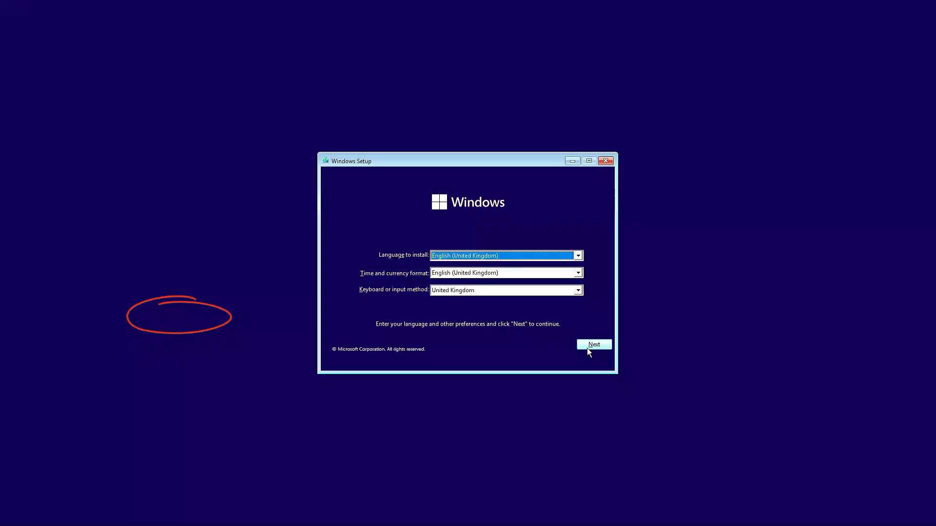
- Start the Windows 11 installation without a product key, choose the Windows 11 Pro edition, and accept the licence terms
{"action": "left_click", "coordinate": [587, 347]}
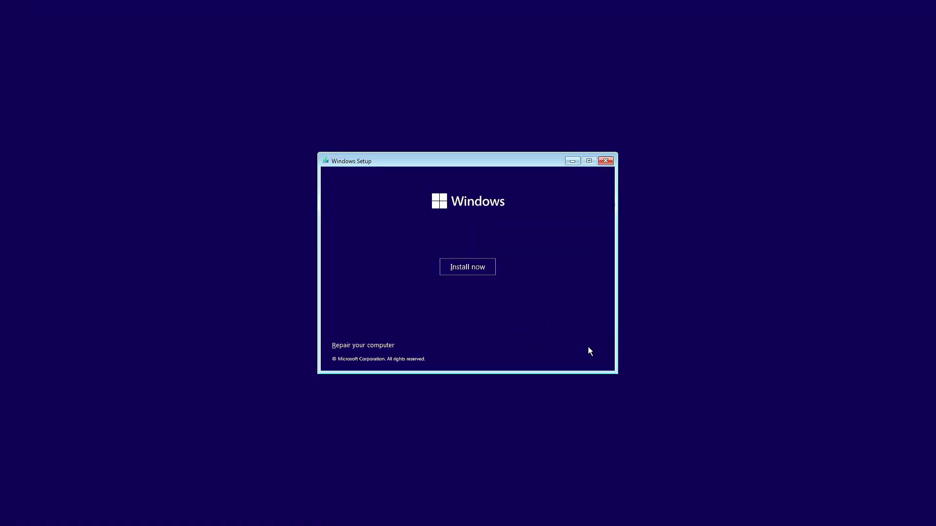
{"action": "left_click", "coordinate": [457, 263]}
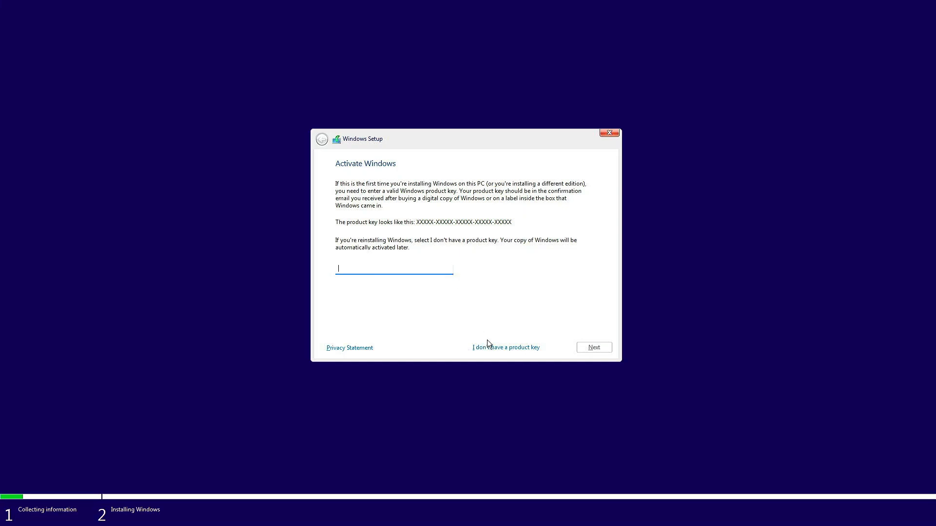
{"action": "left_click", "coordinate": [489, 348]}
{"action": "left_click", "coordinate": [371, 245]}
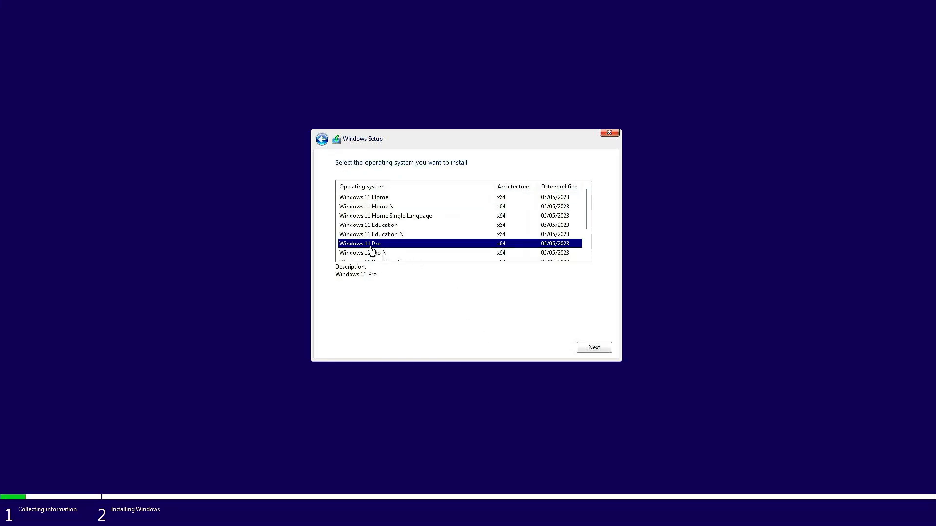
{"action": "left_click", "coordinate": [609, 347]}
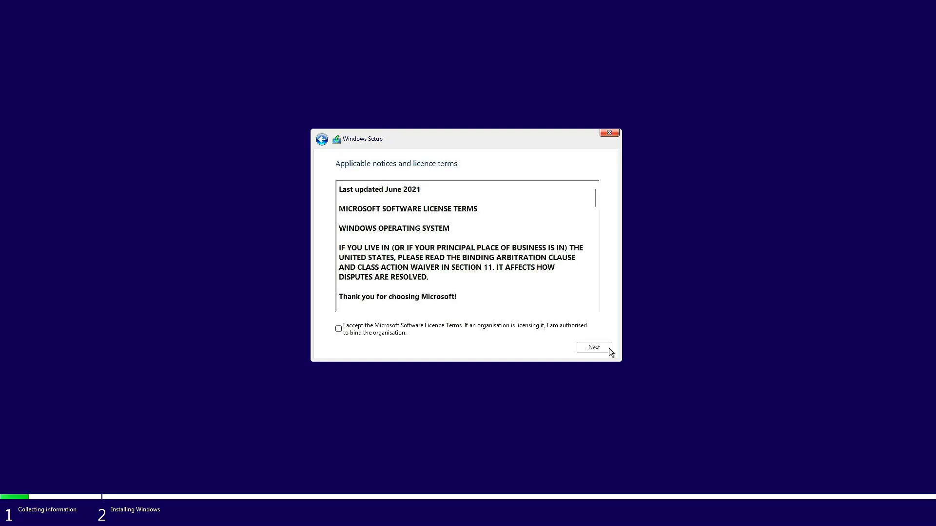
{"action": "left_click", "coordinate": [387, 329]}
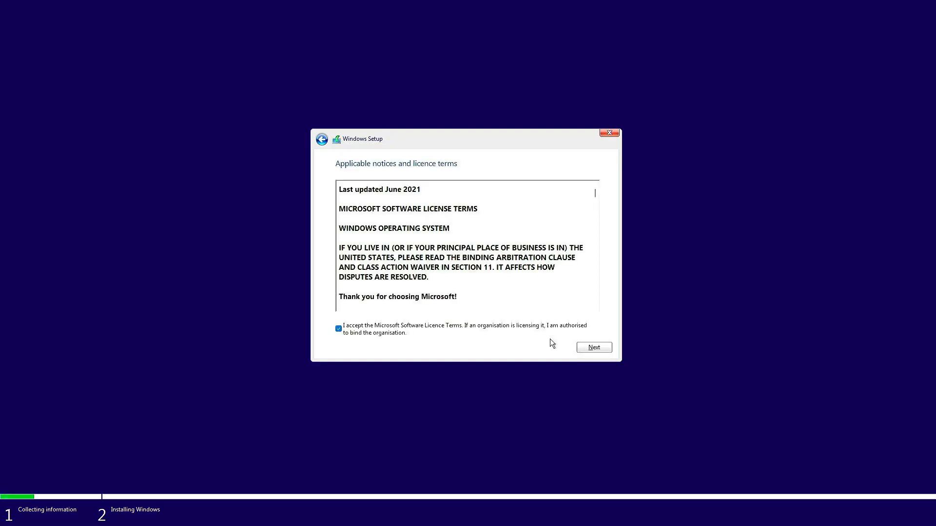
{"action": "left_click", "coordinate": [593, 347]}
{"action": "left_click", "coordinate": [383, 245]}
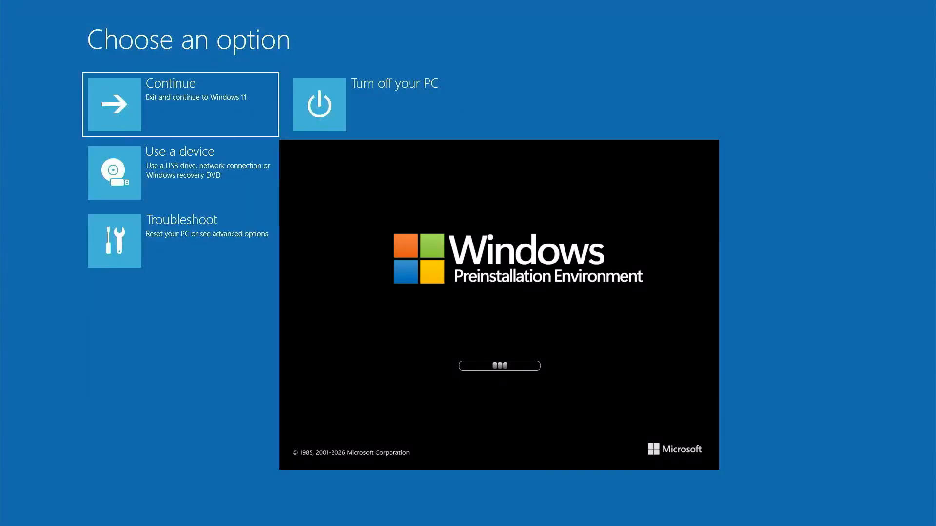
- Open the advanced troubleshooting options in the Windows recovery environment
{"action": "left_click", "coordinate": [138, 239]}
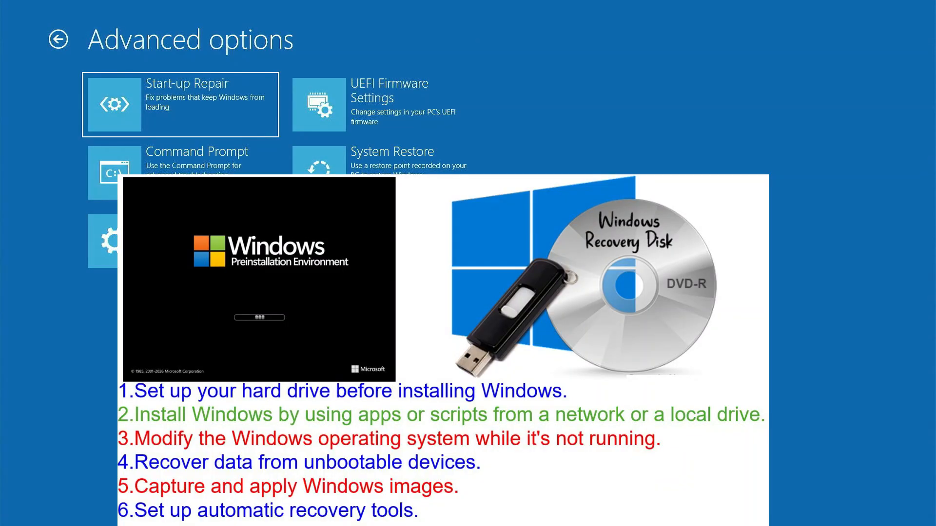
{"action": "left_click", "coordinate": [310, 242]}
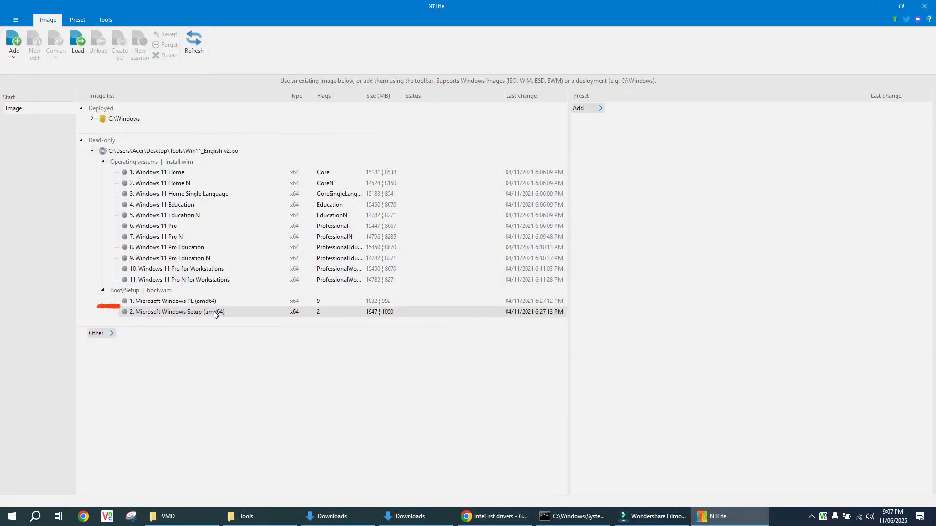
- In NTLite, load the boot.wim Microsoft Windows Setup (amd64) image, accepting a writeable copy in the default edit cache directory
{"action": "right_click", "coordinate": [214, 314]}
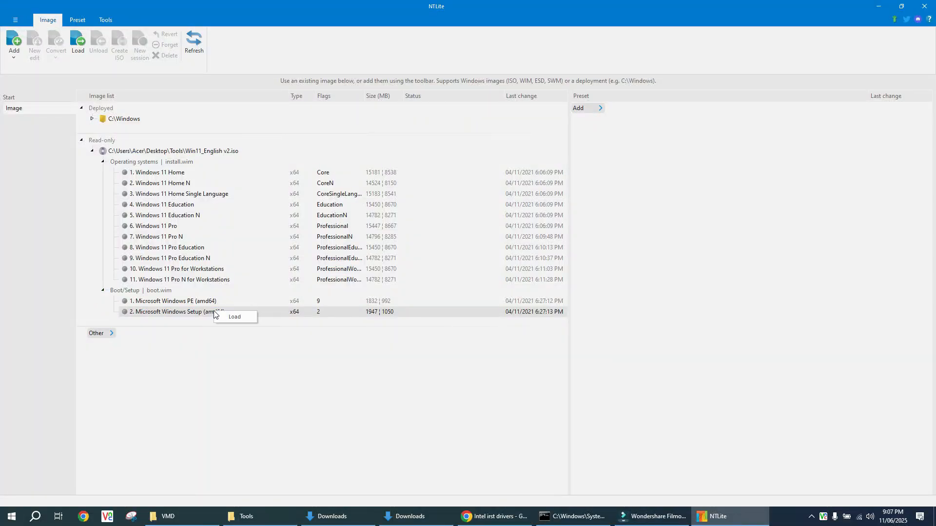
{"action": "left_click", "coordinate": [79, 48]}
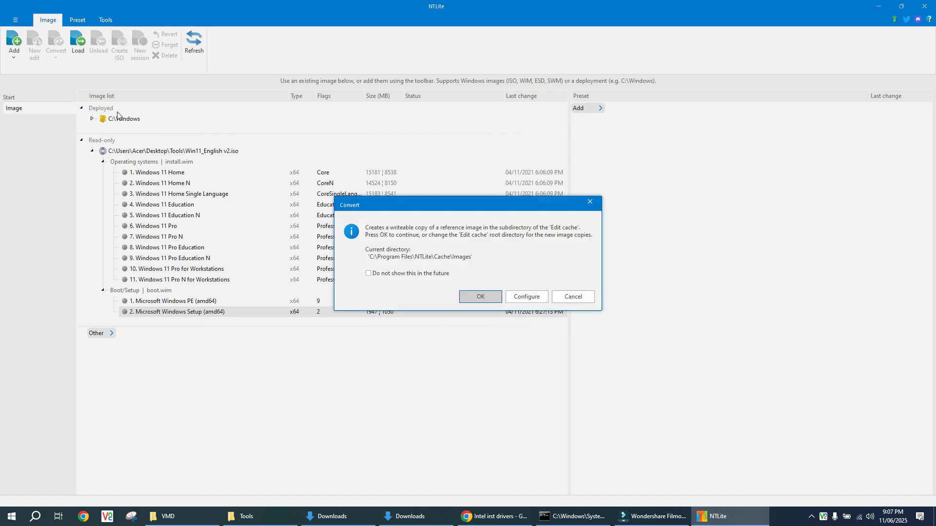
{"action": "left_click", "coordinate": [468, 297]}
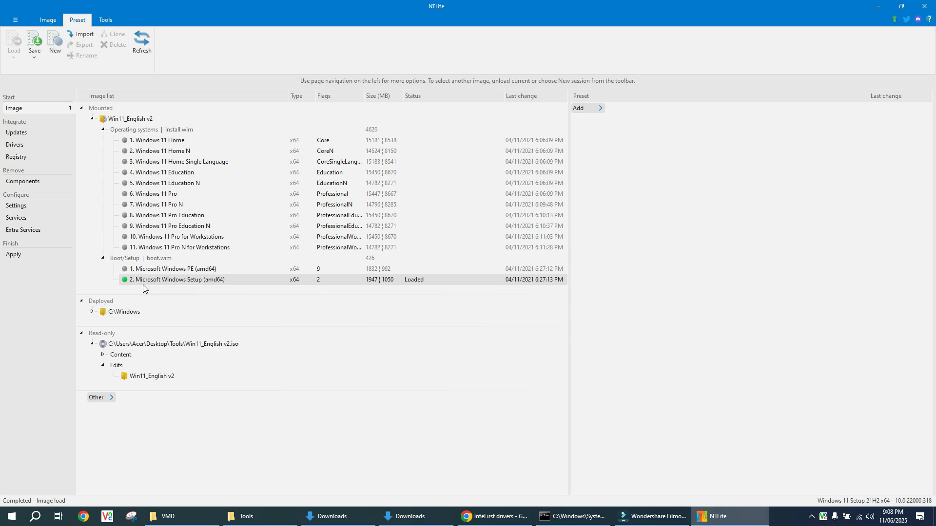
- Add the RAID Gen 8-9 folder from Desktop\Tools\Intel irst drivers to the driver integration queue
{"action": "left_click", "coordinate": [15, 145]}
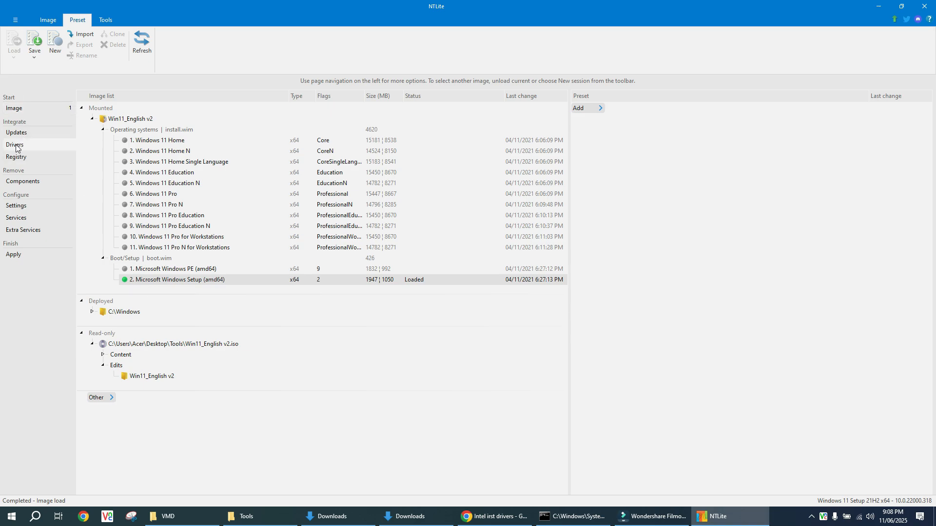
{"action": "left_click", "coordinate": [97, 110]}
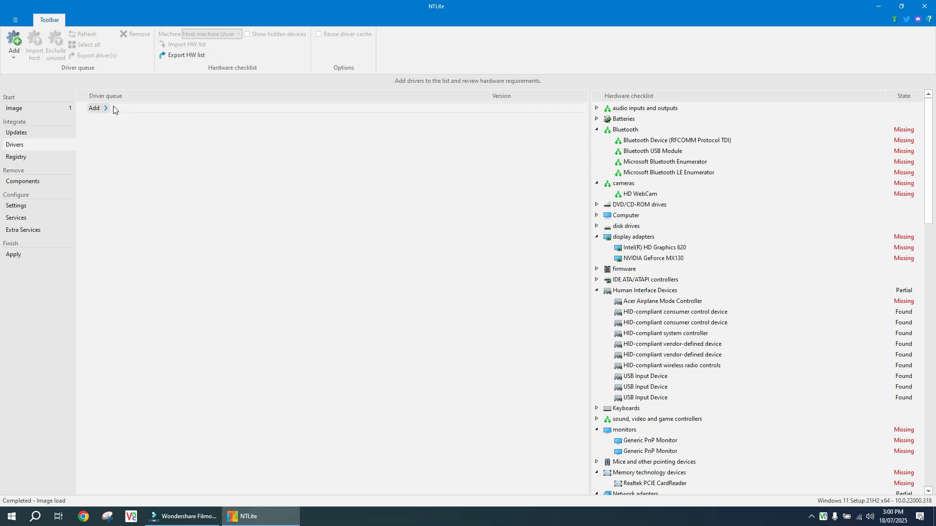
{"action": "left_click", "coordinate": [114, 109]}
{"action": "left_click", "coordinate": [157, 109]}
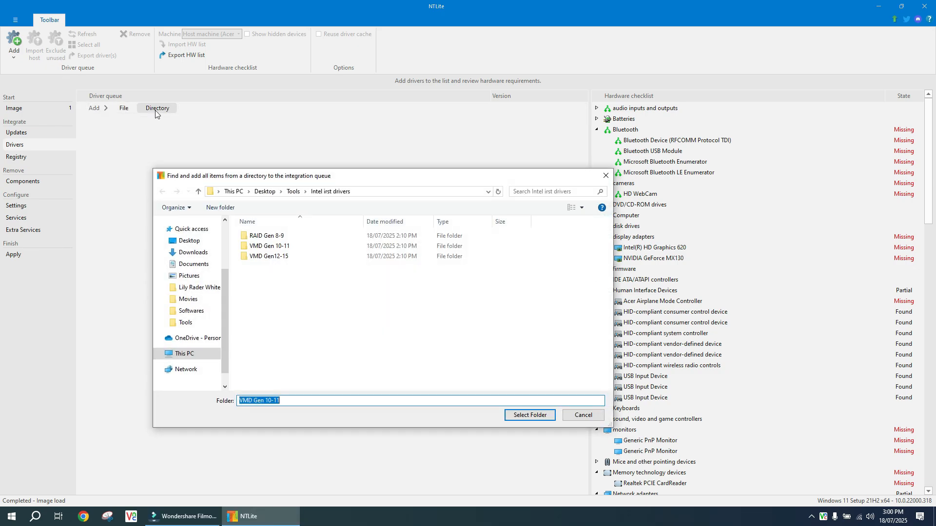
{"action": "left_click", "coordinate": [250, 237]}
{"action": "left_click", "coordinate": [510, 420]}
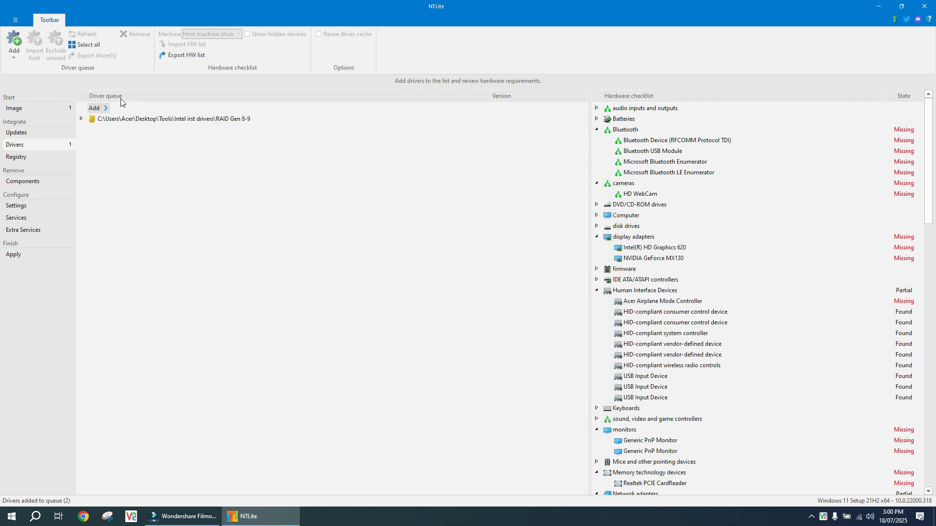
- Add the VMD Gen 10-11 folder from Intel irst drivers to the driver queue
{"action": "left_click", "coordinate": [95, 108]}
{"action": "left_click", "coordinate": [157, 108]}
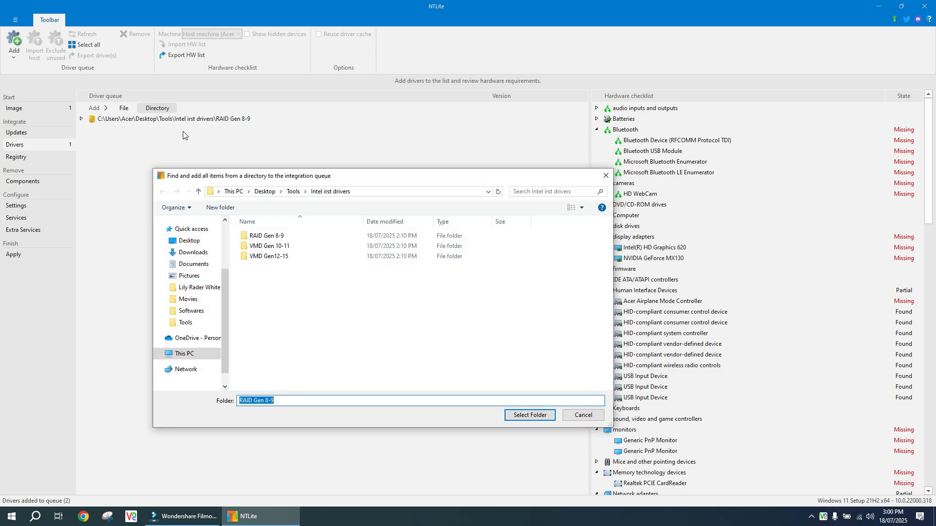
{"action": "left_click", "coordinate": [270, 246]}
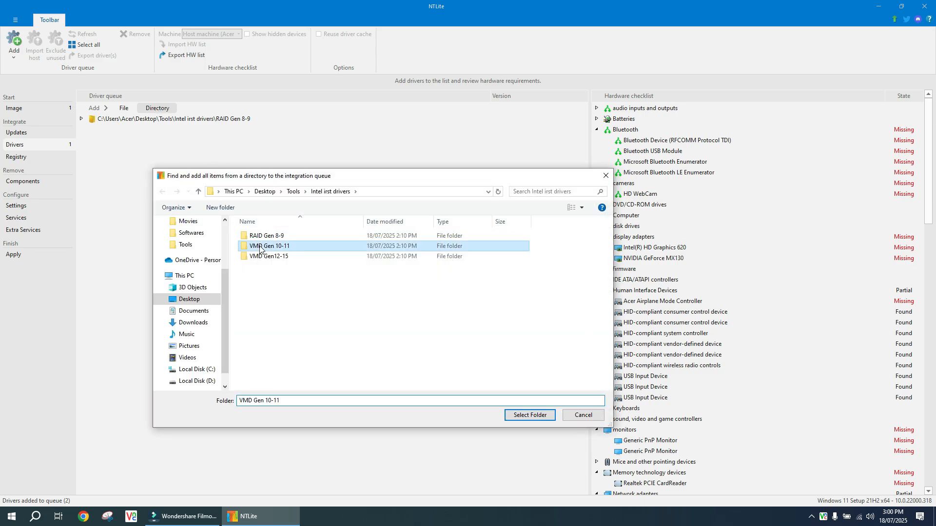
{"action": "left_click", "coordinate": [521, 415]}
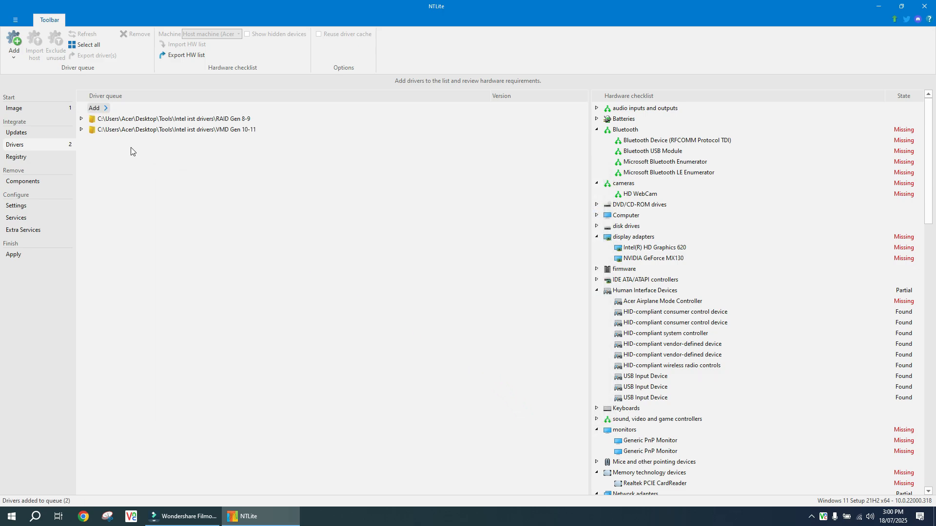
- Add the VMD Gen12-15 folder from Intel irst drivers to the driver queue
{"action": "left_click", "coordinate": [95, 108]}
{"action": "left_click", "coordinate": [157, 107]}
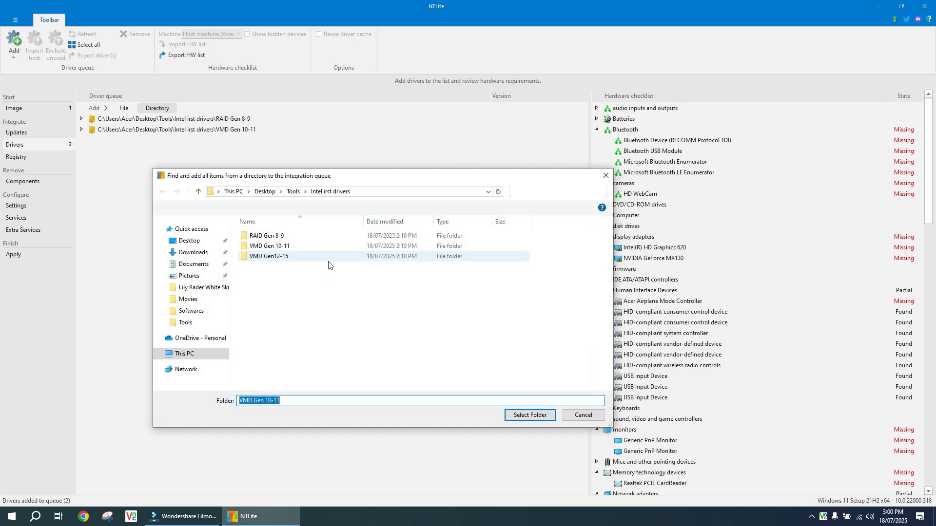
{"action": "left_click", "coordinate": [284, 260]}
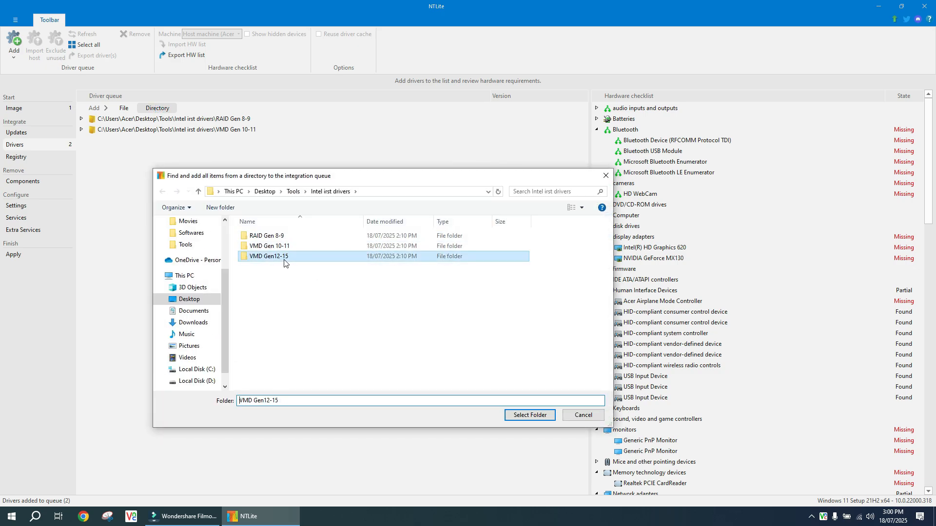
{"action": "left_click", "coordinate": [520, 415]}
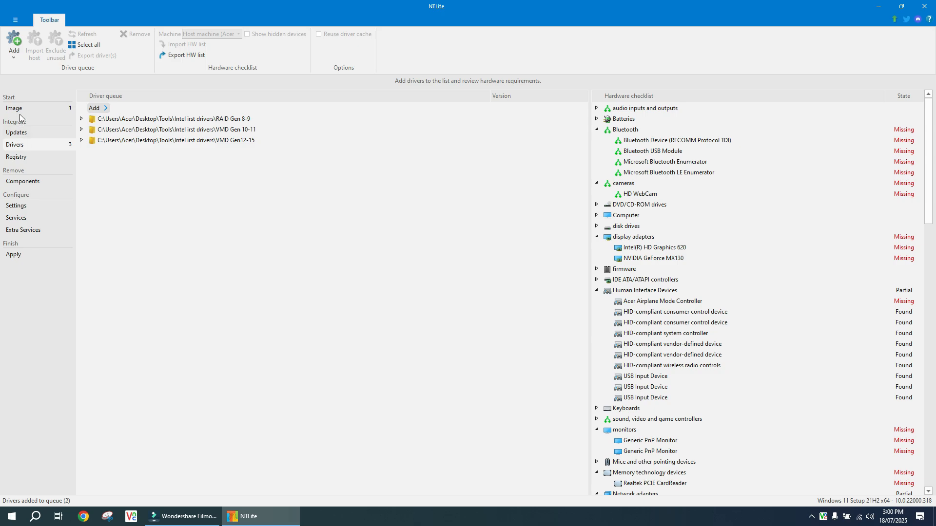
- Open the Apply page with the pending image tasks and decline starting to process them
{"action": "left_click", "coordinate": [12, 255]}
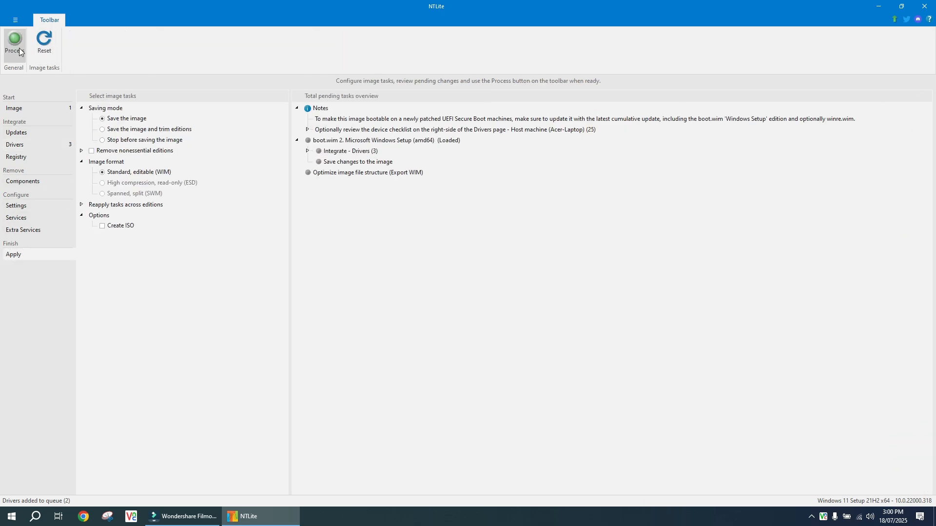
{"action": "left_click", "coordinate": [19, 52]}
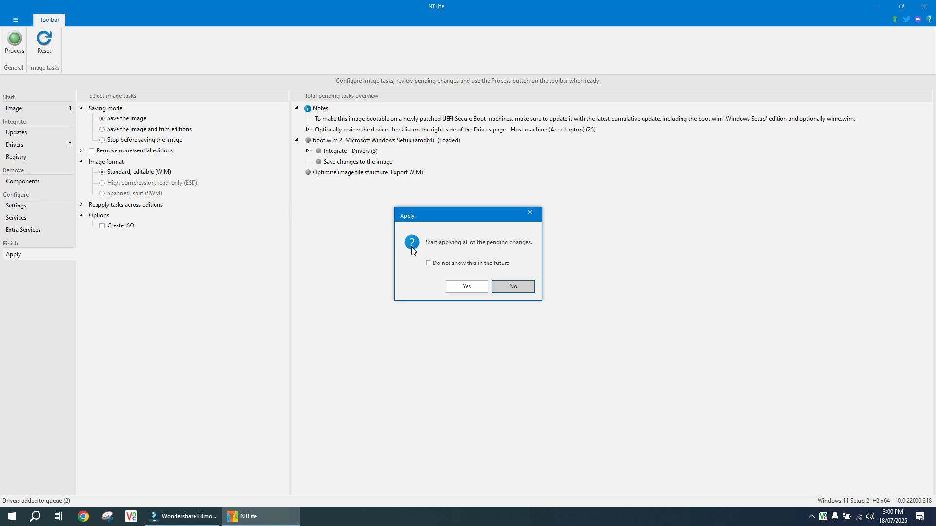
{"action": "left_click", "coordinate": [505, 288]}
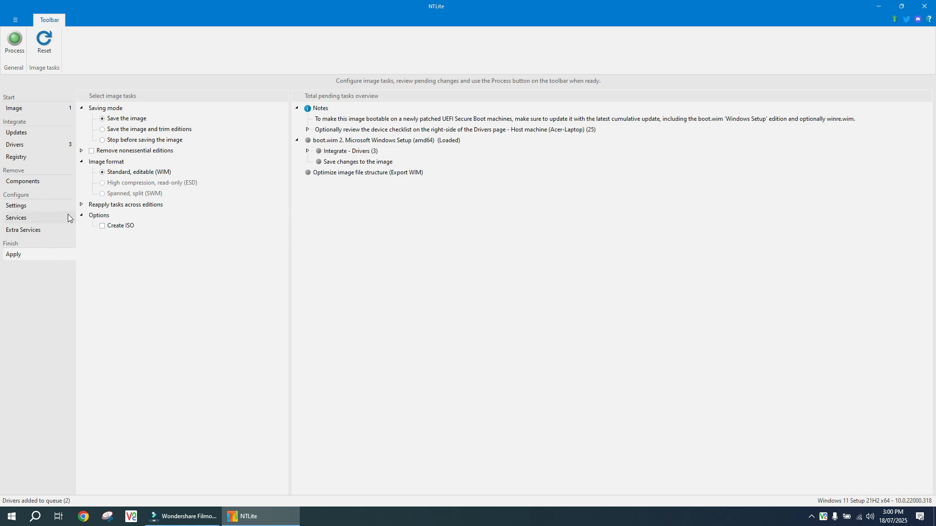
- Reapply the driver integration to install.wim 6. Windows 11 Pro and boot.wim 1. Microsoft Windows PE (amd64)
{"action": "left_click", "coordinate": [81, 205]}
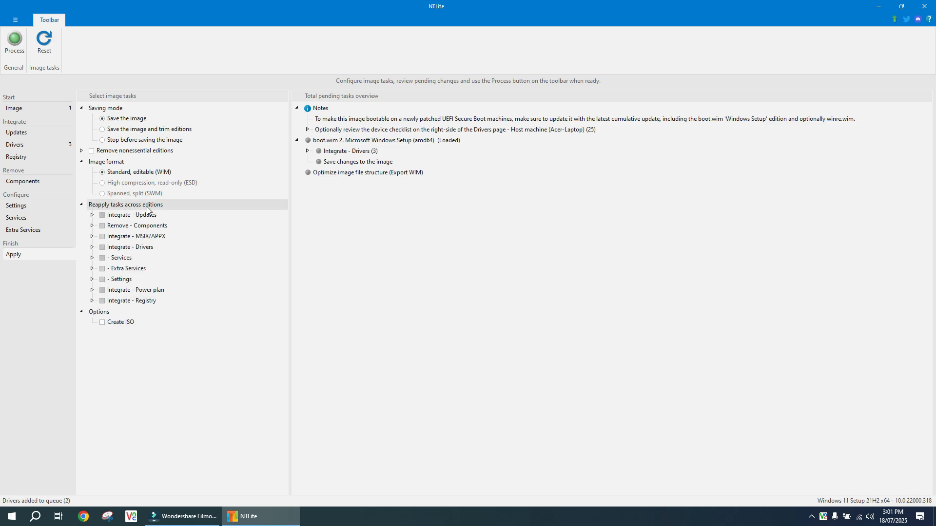
{"action": "left_click", "coordinate": [93, 247]}
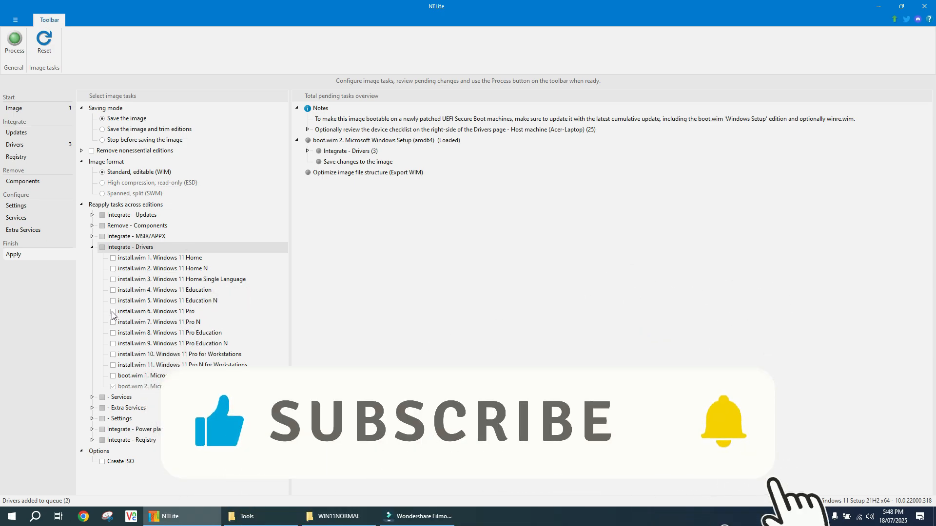
{"action": "left_click", "coordinate": [113, 312]}
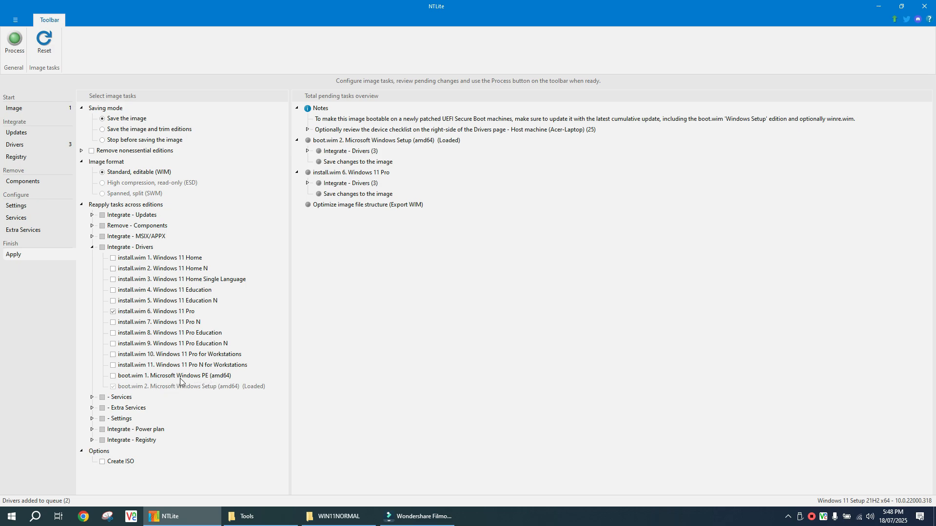
{"action": "left_click", "coordinate": [113, 376]}
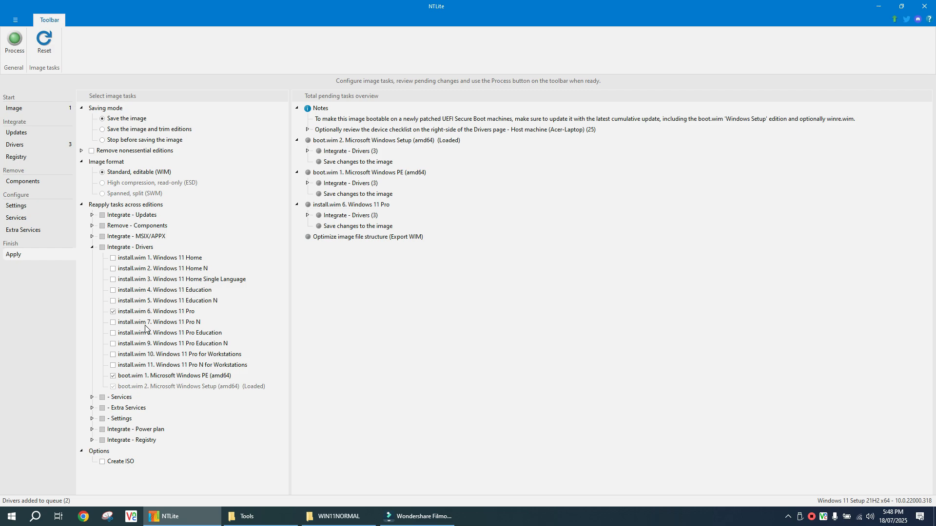
{"action": "left_click", "coordinate": [82, 206]}
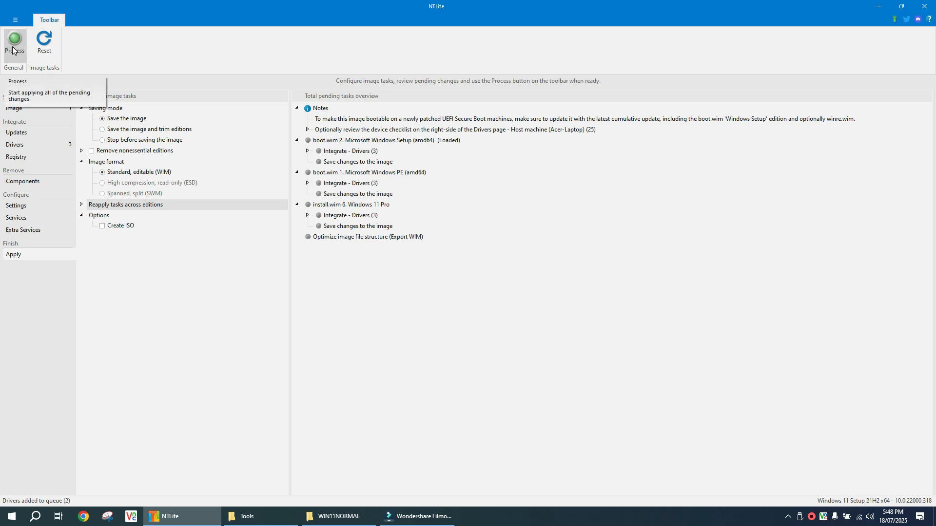
- Enable ISO creation, saving to Desktop\Tools as win11 with the image label irst
{"action": "left_click", "coordinate": [102, 225]}
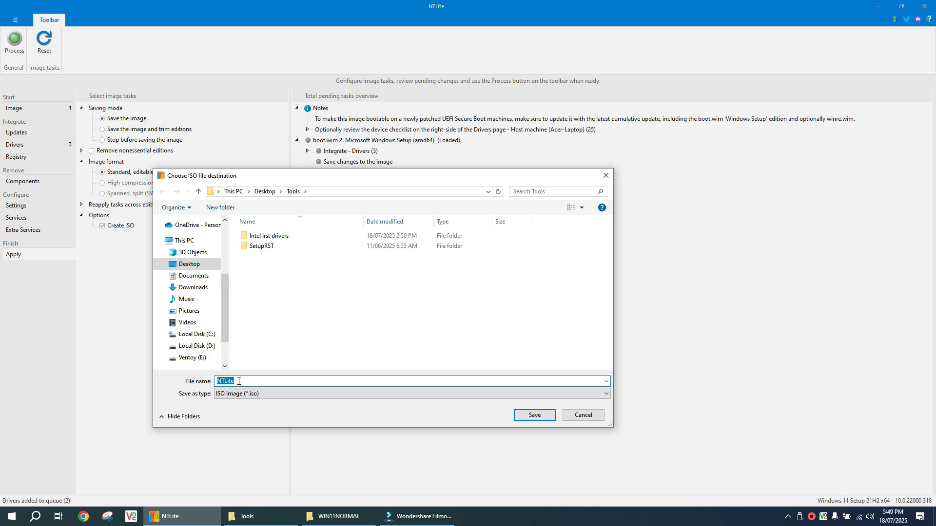
{"action": "type", "text": "win11"}
{"action": "left_click", "coordinate": [527, 418]}
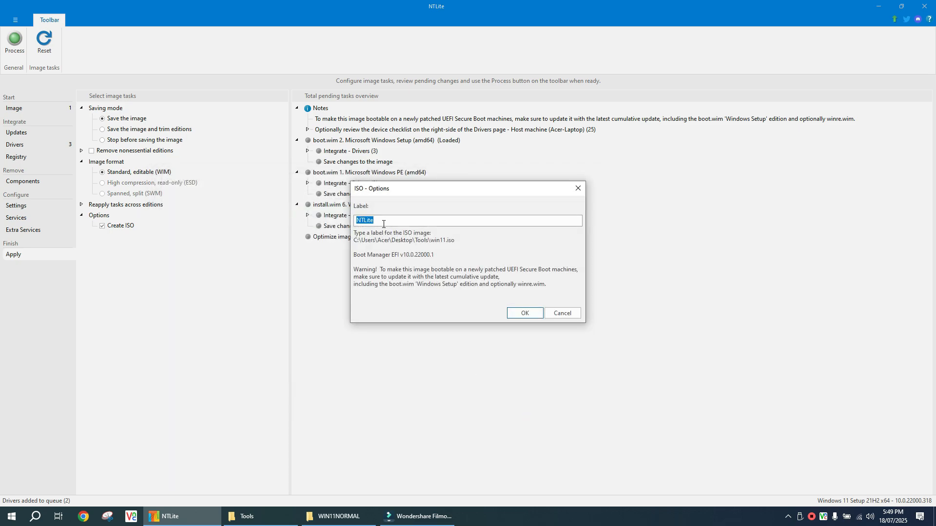
{"action": "type", "text": "irst"}
{"action": "left_click", "coordinate": [521, 312]}
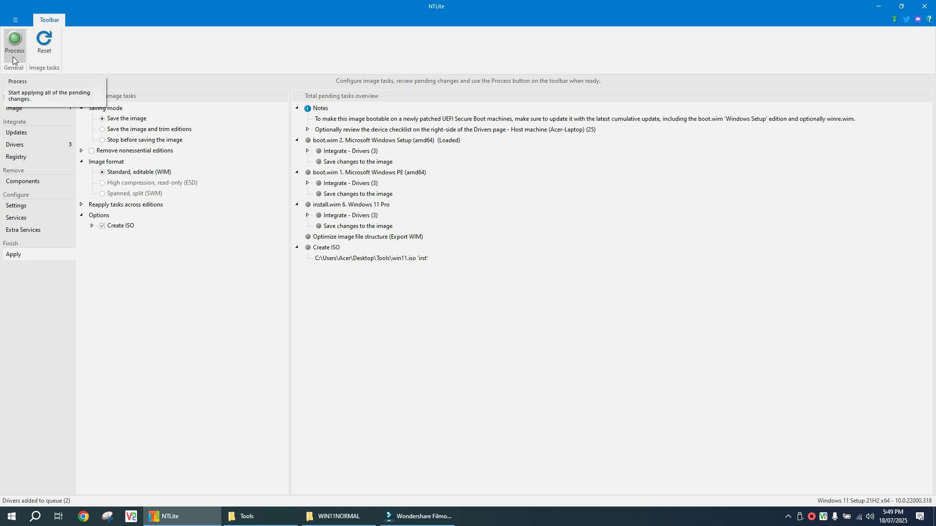
- Delete the Windows 11 Home and Windows 11 Home N editions from install.wim of Win11_English v2
{"action": "left_click", "coordinate": [21, 112]}
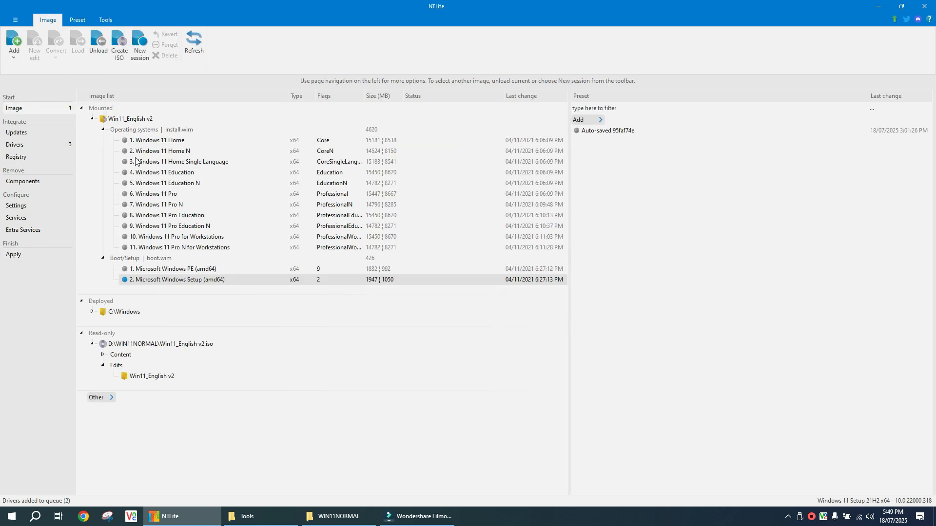
{"action": "left_click", "coordinate": [145, 143]}
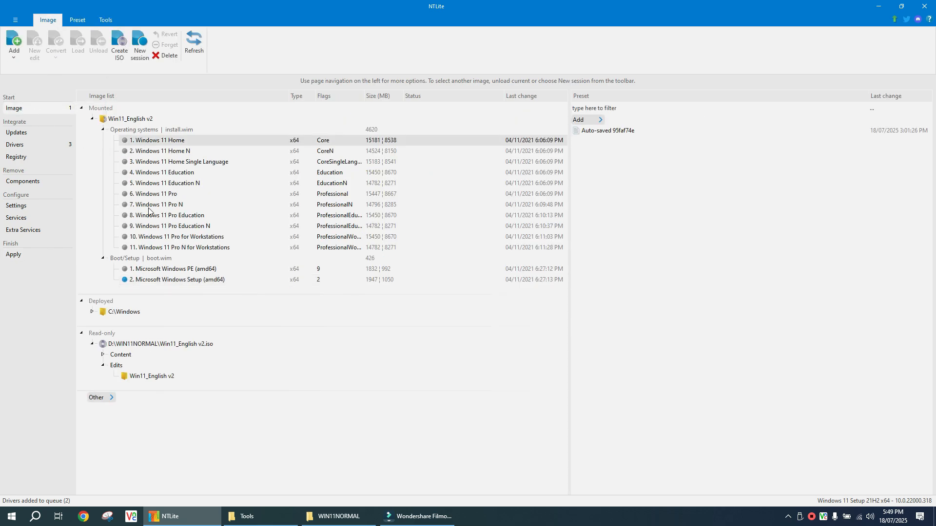
{"action": "right_click", "coordinate": [165, 144]}
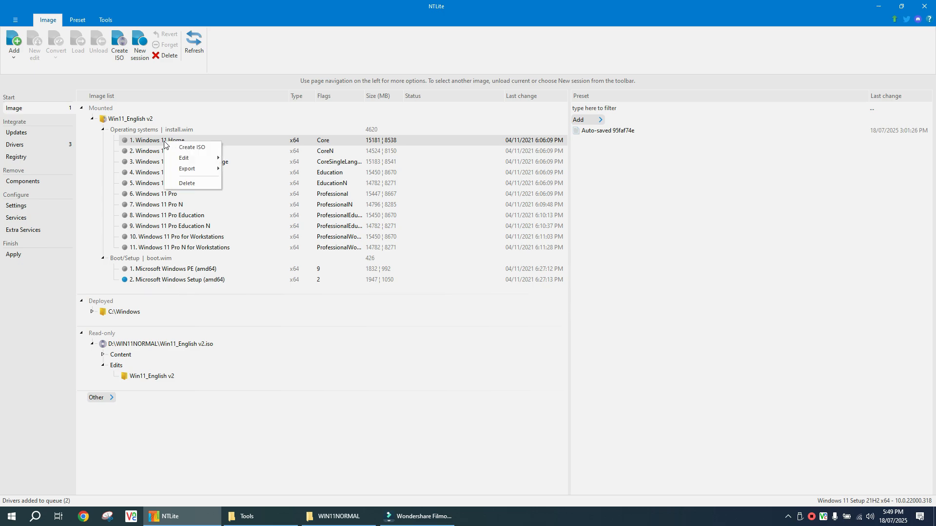
{"action": "left_click", "coordinate": [185, 184]}
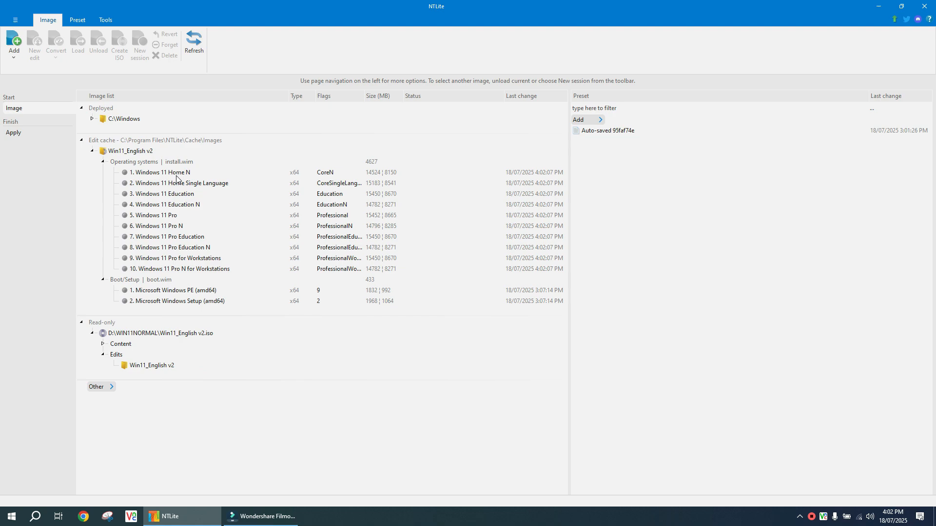
{"action": "left_click", "coordinate": [176, 177]}
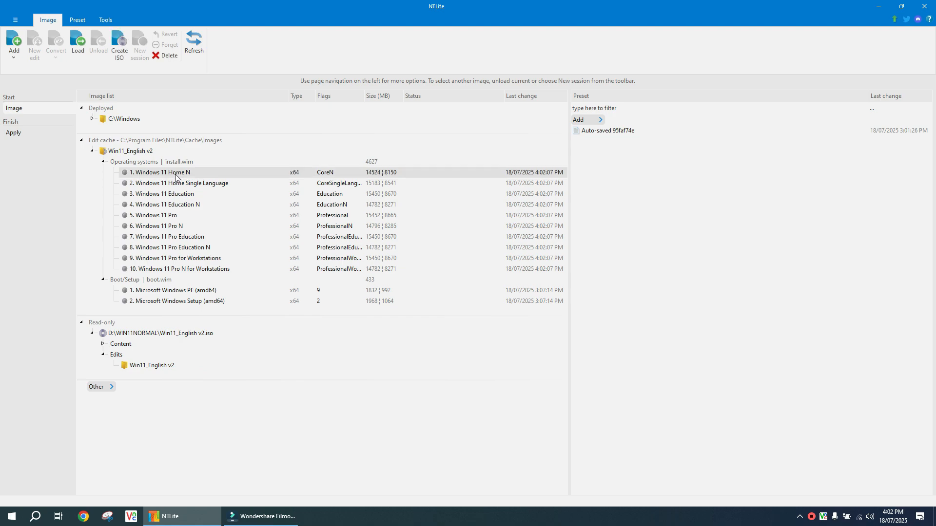
{"action": "right_click", "coordinate": [175, 176]}
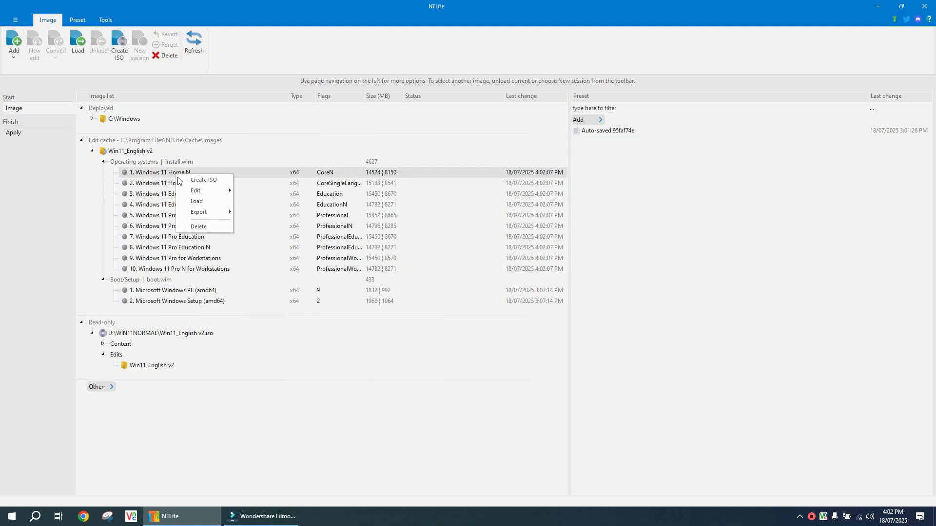
{"action": "left_click", "coordinate": [193, 229]}
{"action": "left_click", "coordinate": [434, 281]}
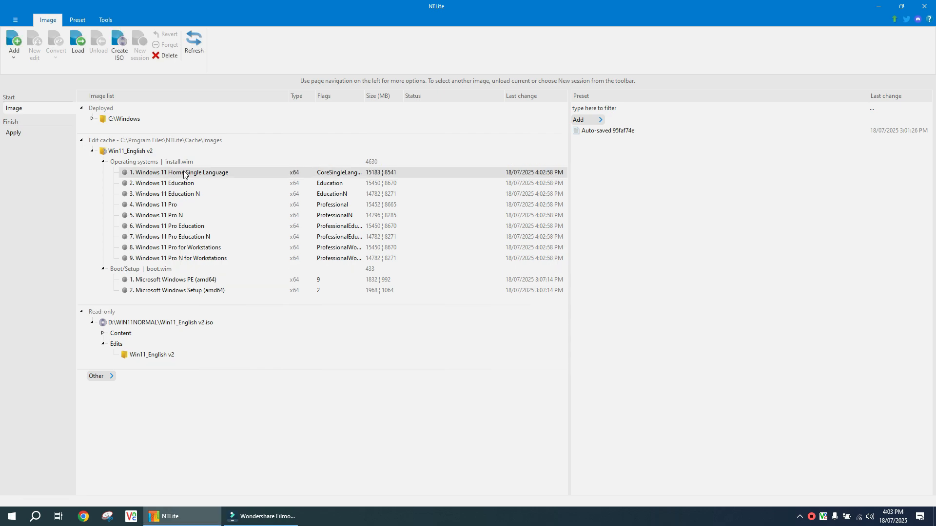
- Delete the Windows 11 Home Single Language and Windows 11 Education editions from install.wim
{"action": "right_click", "coordinate": [185, 172]}
{"action": "left_click", "coordinate": [200, 224]}
{"action": "left_click", "coordinate": [434, 280]}
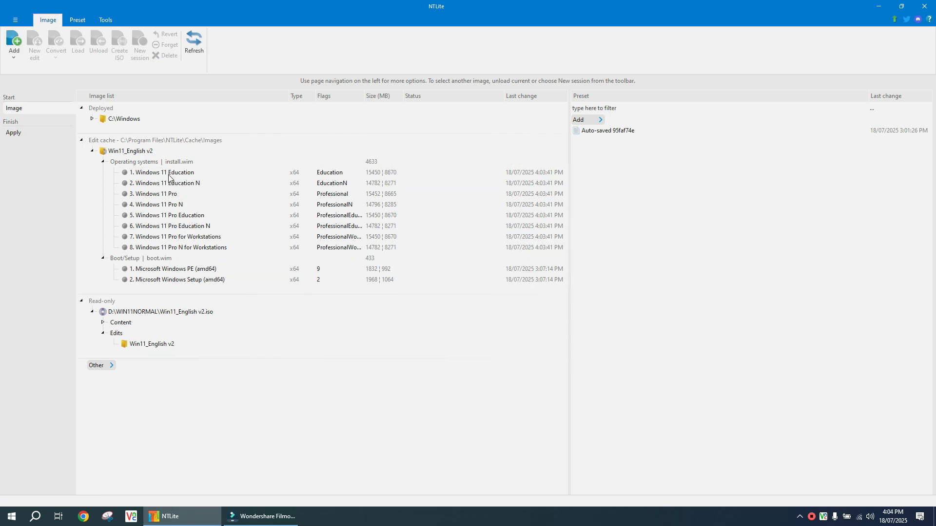
{"action": "right_click", "coordinate": [171, 174]}
{"action": "left_click", "coordinate": [187, 225]}
{"action": "left_click", "coordinate": [438, 281]}
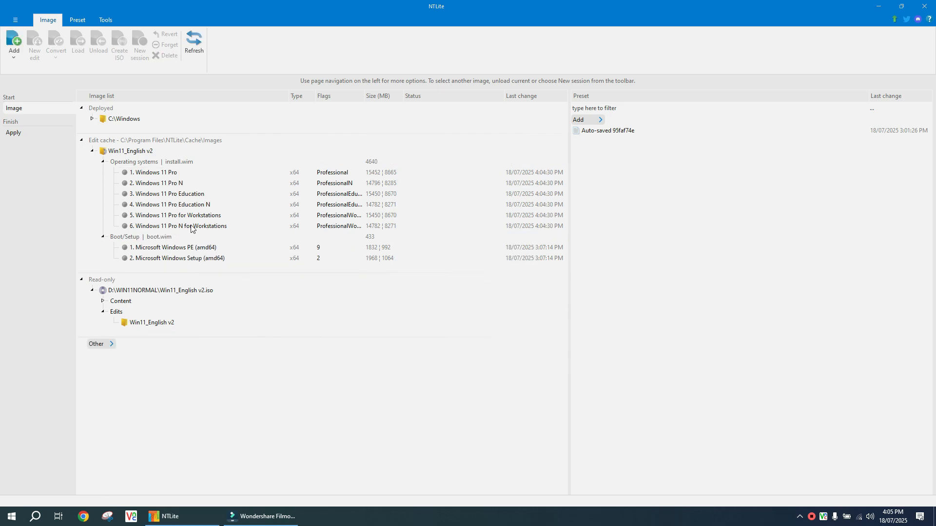
- Delete the Windows 11 Pro N and Windows 11 Pro Education editions from install.wim
{"action": "right_click", "coordinate": [171, 183]}
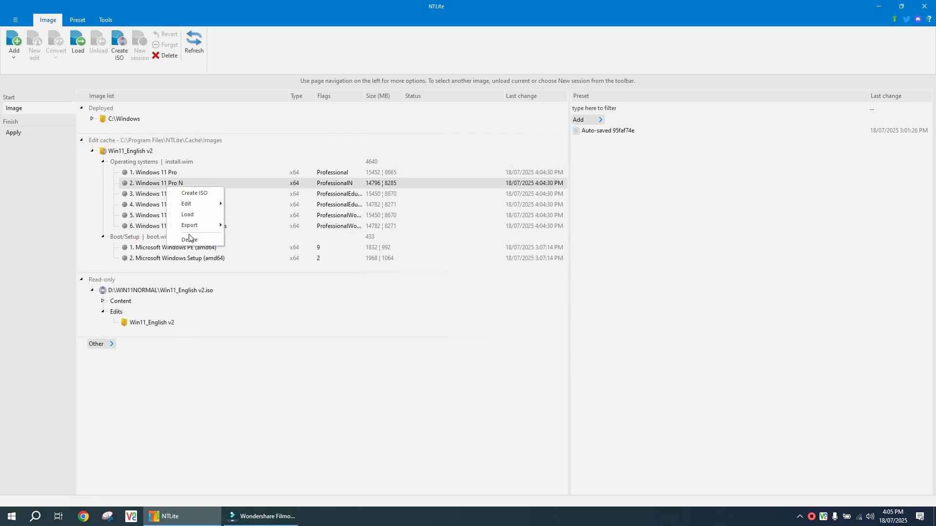
{"action": "left_click", "coordinate": [188, 236]}
{"action": "left_click", "coordinate": [433, 282]}
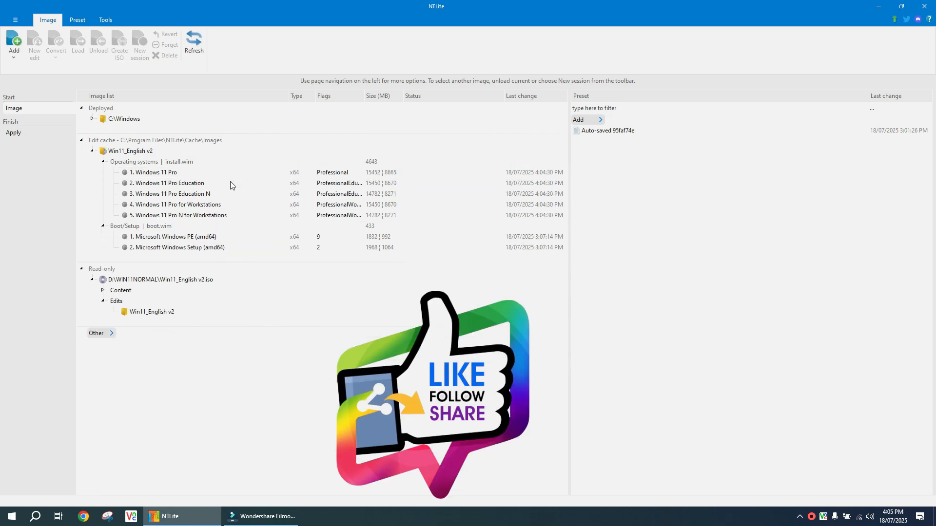
{"action": "right_click", "coordinate": [171, 183]}
{"action": "left_click", "coordinate": [188, 235]}
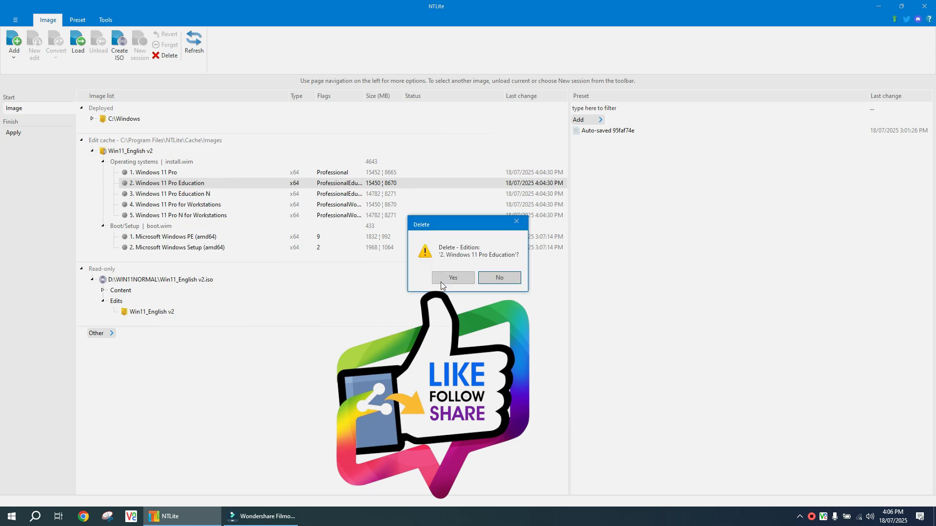
{"action": "left_click", "coordinate": [438, 281]}
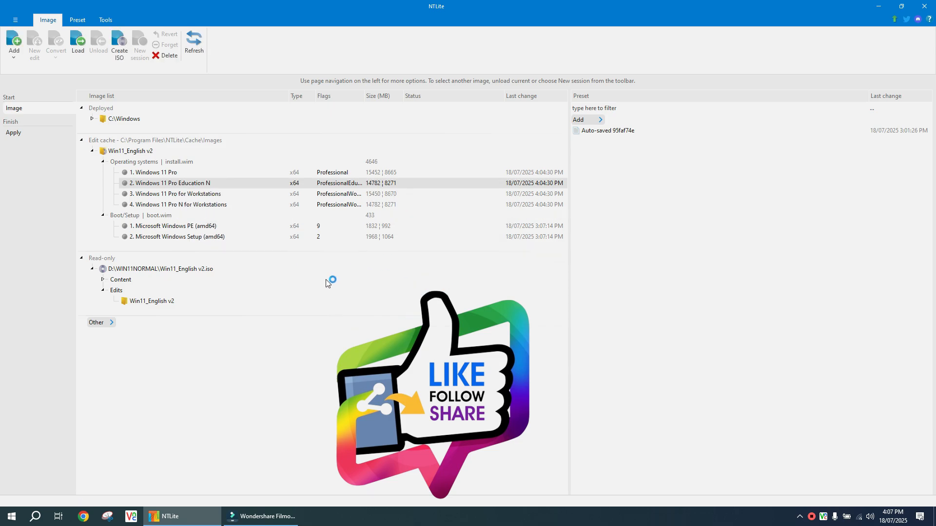
- Delete the remaining Pro Education N and Workstations editions from install.wim, keeping only Windows 11 Pro
{"action": "right_click", "coordinate": [180, 193]}
{"action": "left_click", "coordinate": [191, 244]}
{"action": "left_click", "coordinate": [439, 281]}
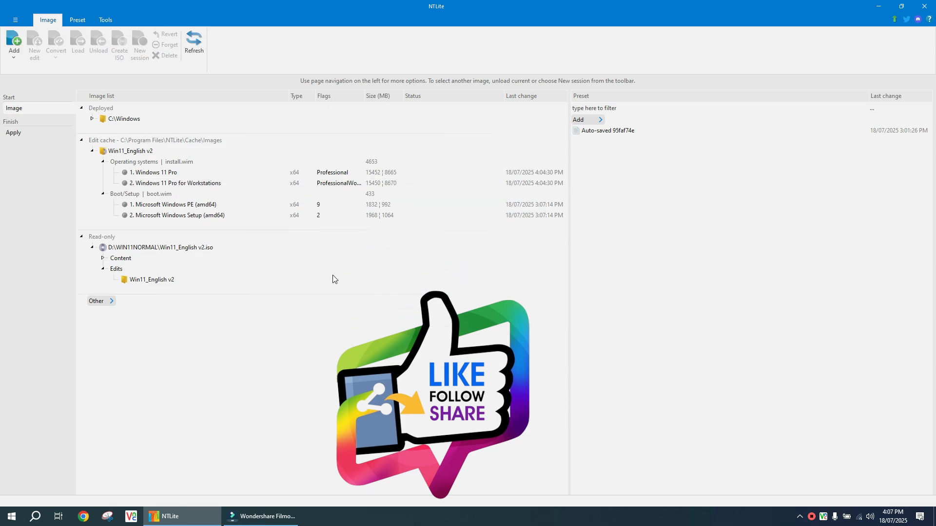
{"action": "right_click", "coordinate": [170, 185]}
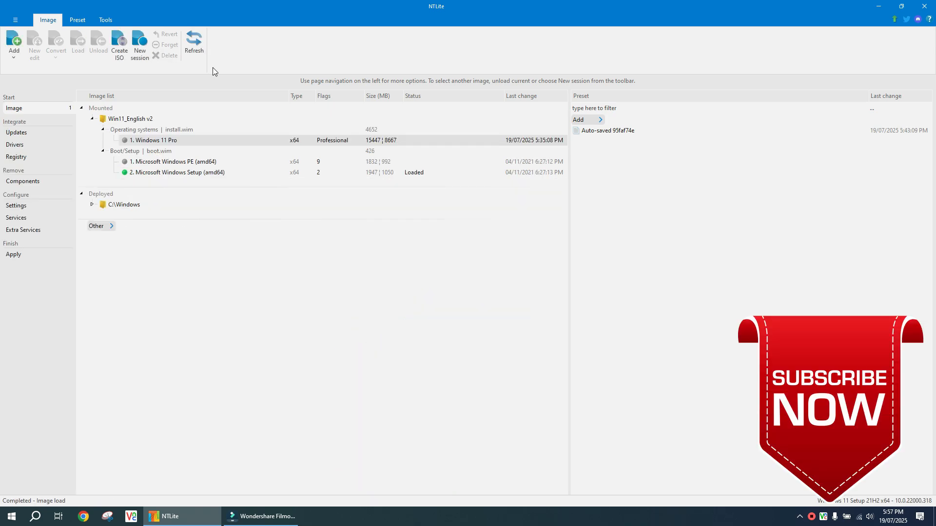
- Process all pending image tasks and the win11 ISO creation, continuing through each image edition and acknowledging completion
{"action": "left_click", "coordinate": [12, 255]}
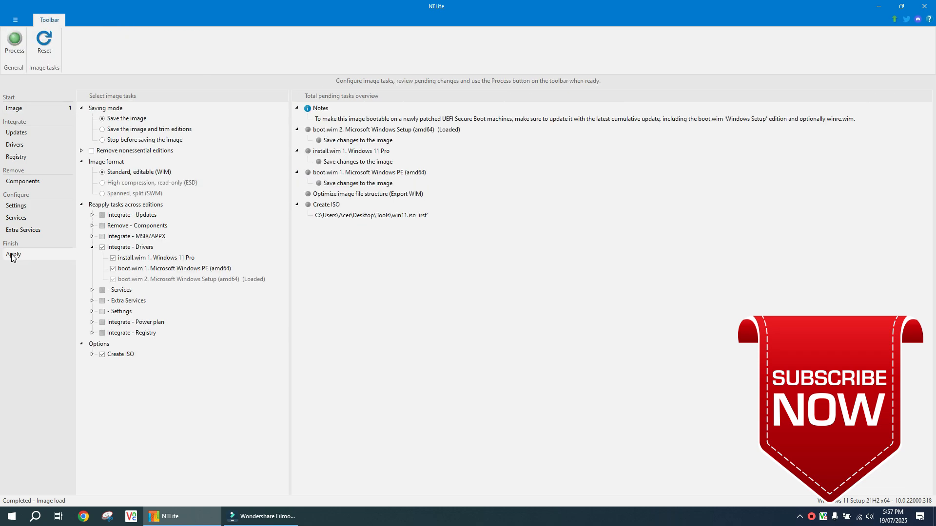
{"action": "left_click", "coordinate": [13, 42]}
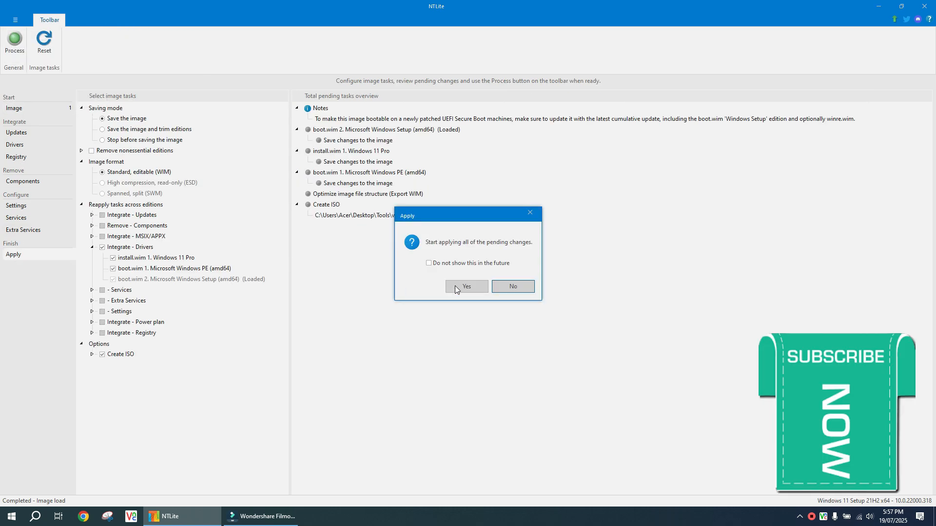
{"action": "left_click", "coordinate": [457, 289]}
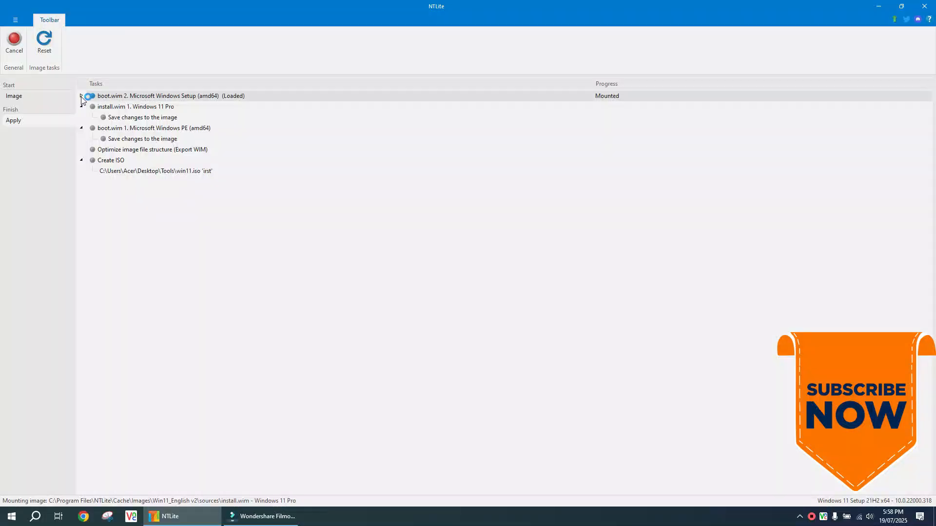
{"action": "left_click", "coordinate": [81, 96]}
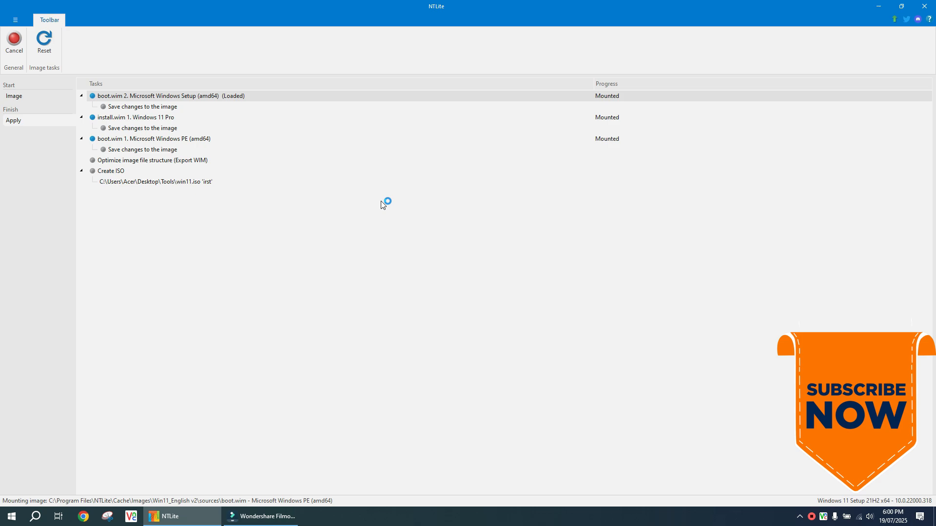
{"action": "left_click", "coordinate": [518, 277]}
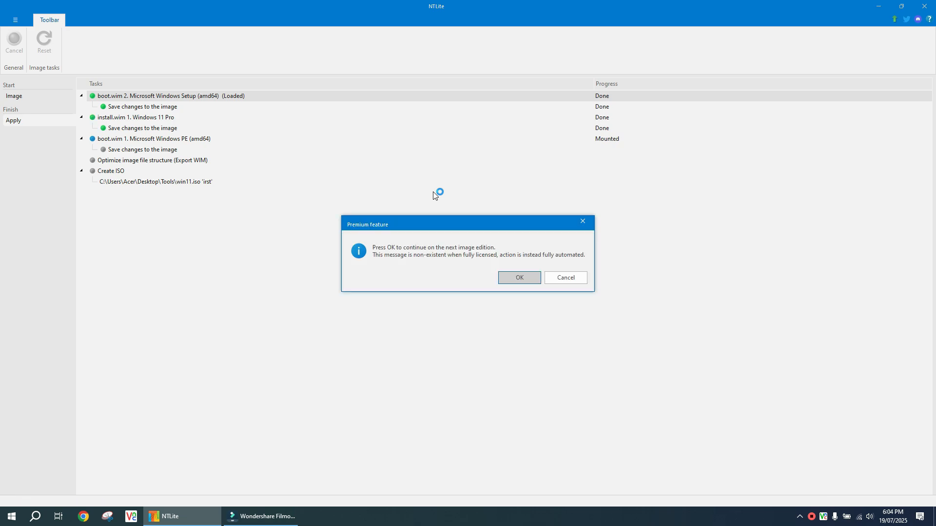
{"action": "left_click", "coordinate": [516, 280]}
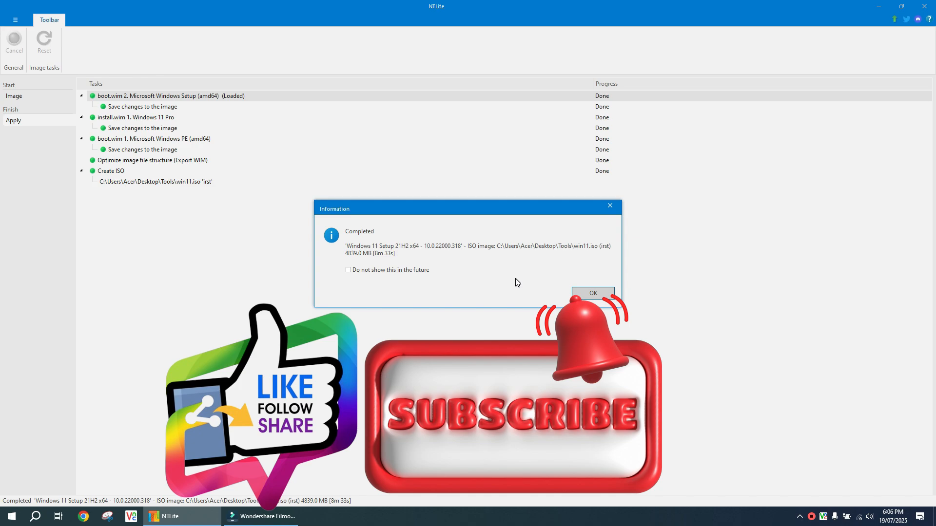
{"action": "left_click", "coordinate": [588, 297]}
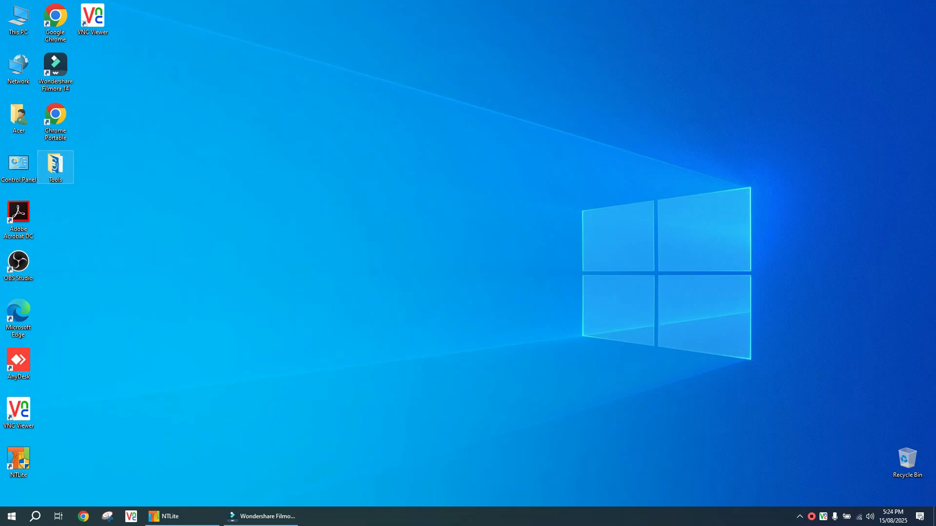
- Open the Tools folder on the desktop to check the created win11 ISO
{"action": "double_click", "coordinate": [56, 167]}
{"action": "left_click", "coordinate": [104, 105]}
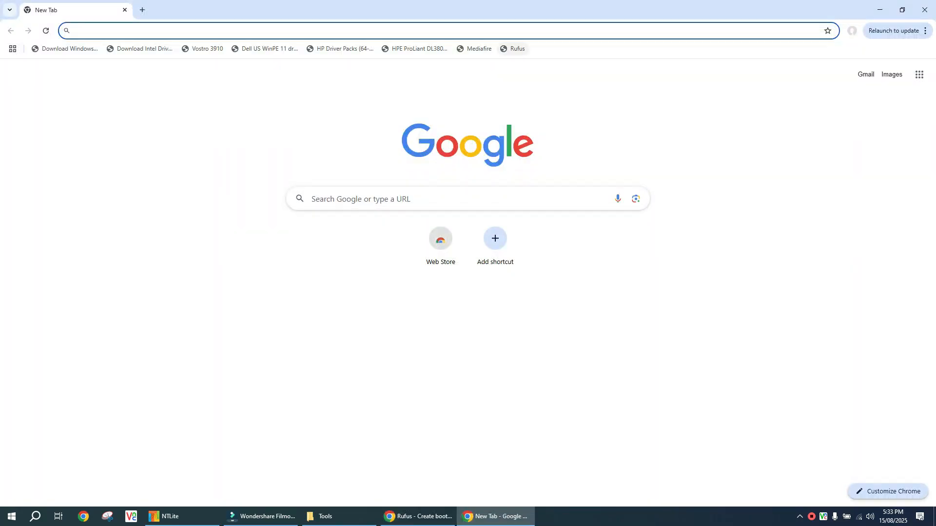
- Download rufus-4.9.exe from the Rufus website in Chrome and show the file in its download folder
{"action": "left_click", "coordinate": [515, 48]}
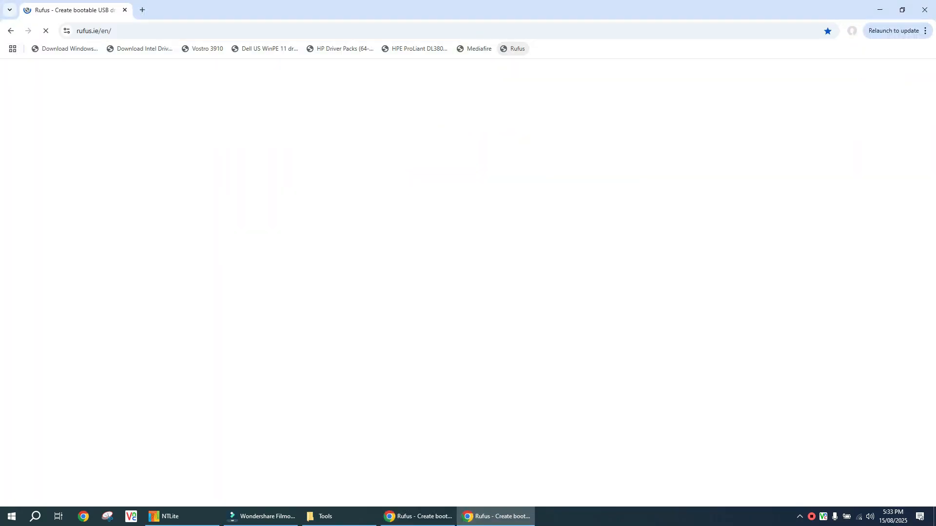
{"action": "scroll", "coordinate": [468, 283], "scroll_direction": "down", "scroll_amount": 15}
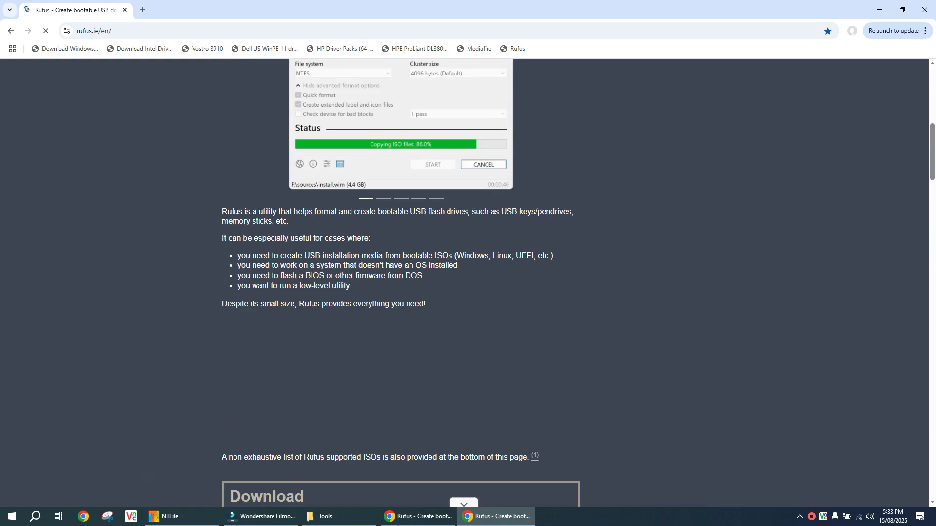
{"action": "scroll", "coordinate": [468, 283], "scroll_direction": "down", "scroll_amount": 3}
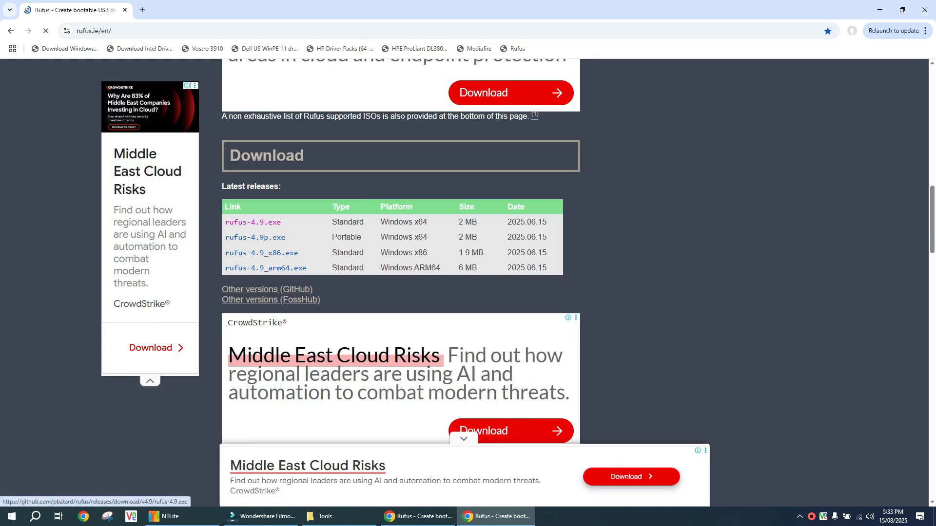
{"action": "left_click", "coordinate": [253, 222]}
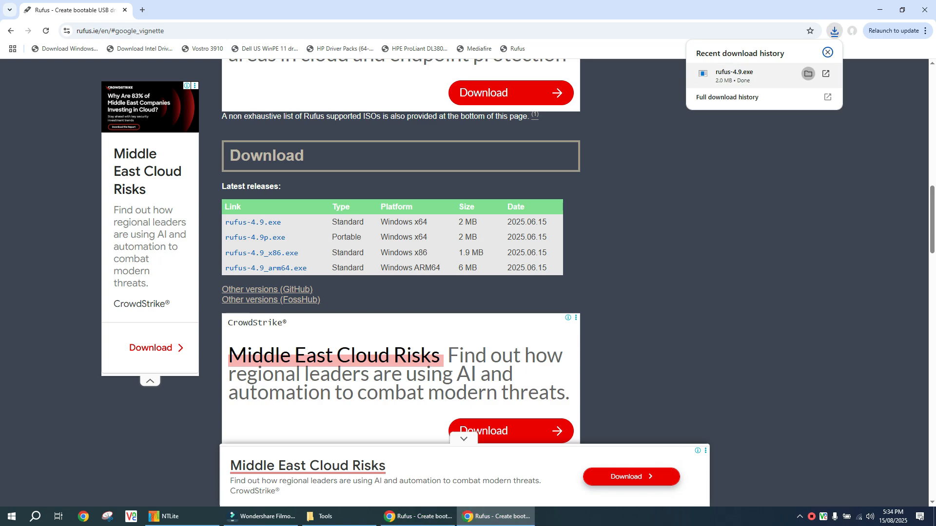
{"action": "left_click", "coordinate": [807, 73]}
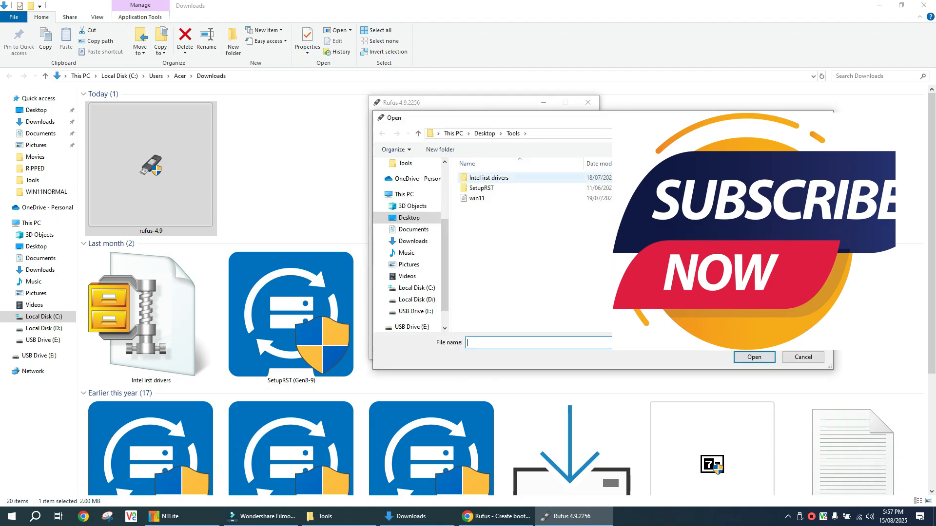
- Write the win11 ISO to NO_LABEL (E:) with Rufus, enabling a local account, this user's regional options and disabled data collection
{"action": "left_click", "coordinate": [482, 197]}
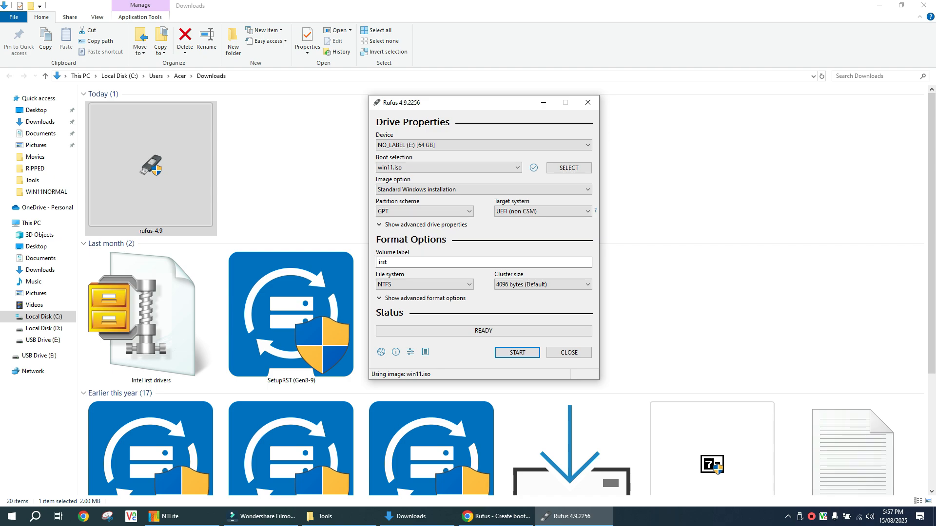
{"action": "left_click", "coordinate": [517, 352]}
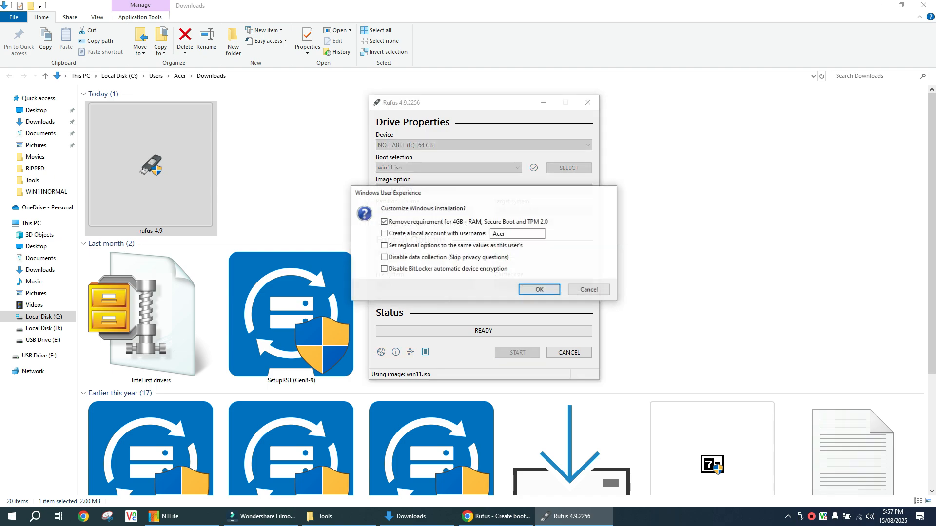
{"action": "left_click", "coordinate": [384, 234]}
{"action": "left_click", "coordinate": [384, 245]}
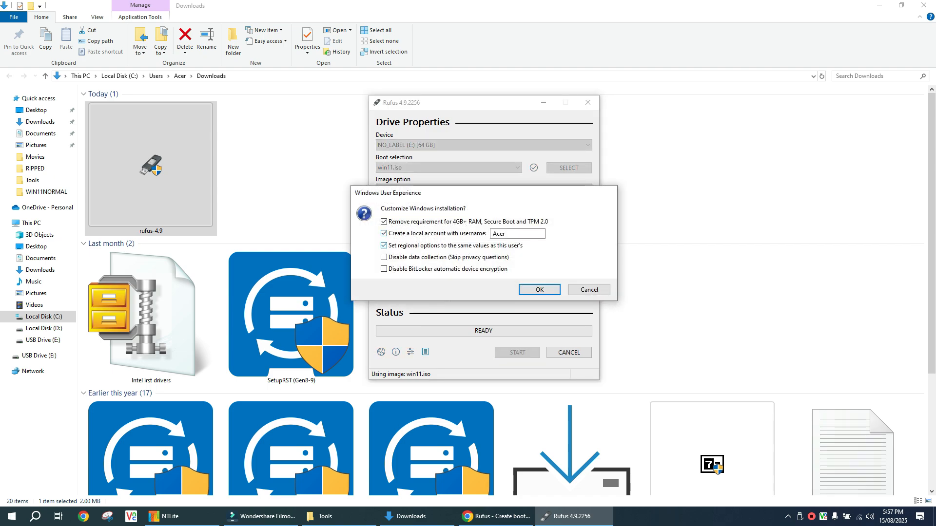
{"action": "left_click", "coordinate": [384, 257]}
{"action": "left_click", "coordinate": [539, 290]}
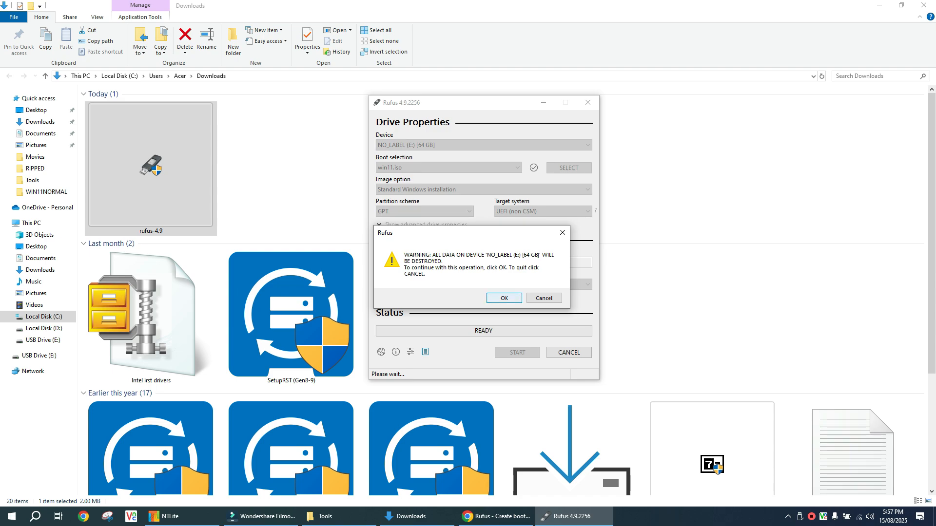
{"action": "key", "text": "Return"}
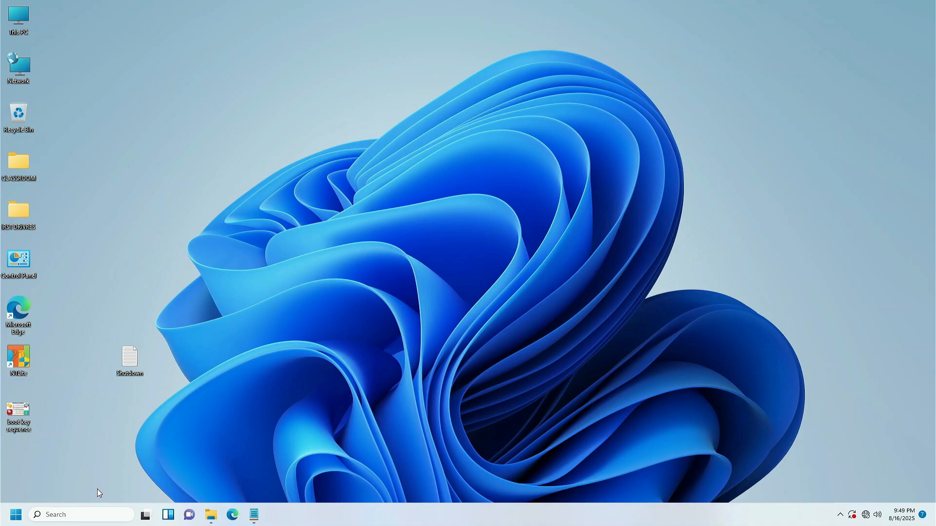
- View the Advanced startup option on the Recovery page of the system settings, and close Settings
{"action": "right_click", "coordinate": [13, 519]}
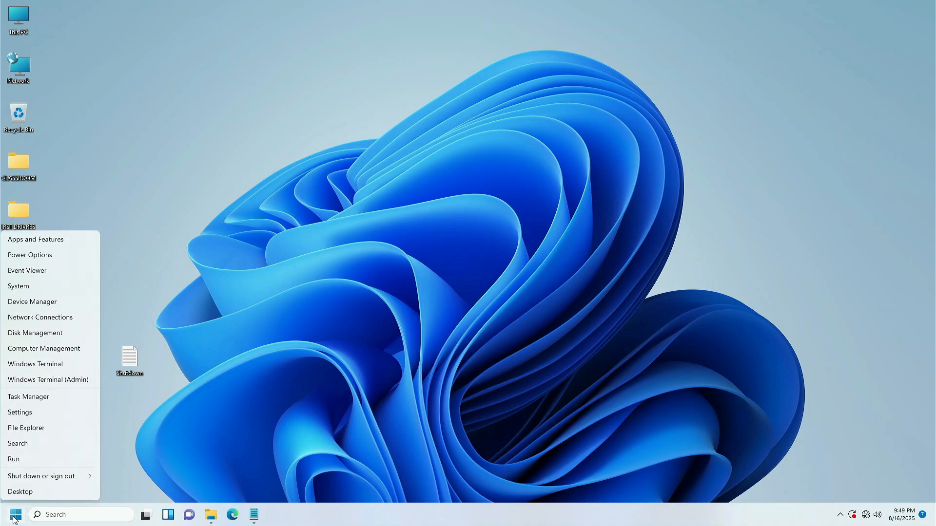
{"action": "left_click", "coordinate": [37, 413]}
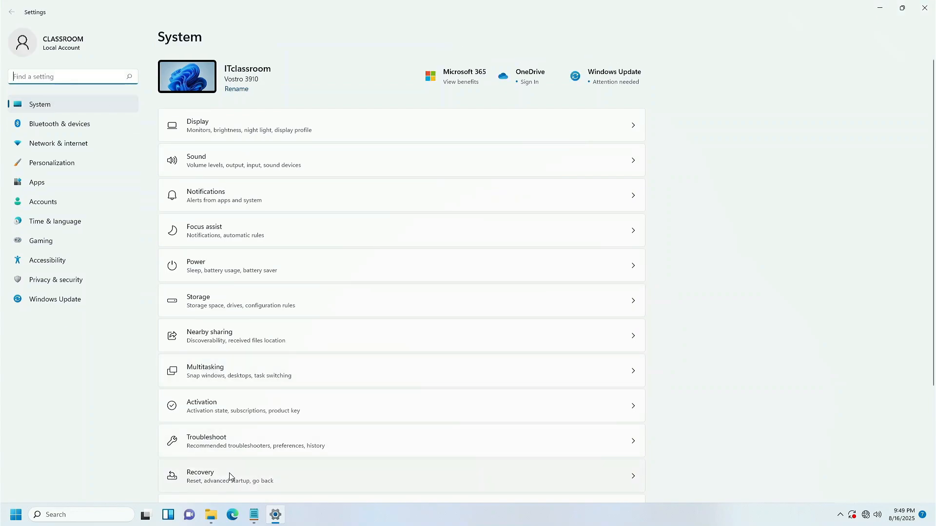
{"action": "left_click", "coordinate": [231, 477]}
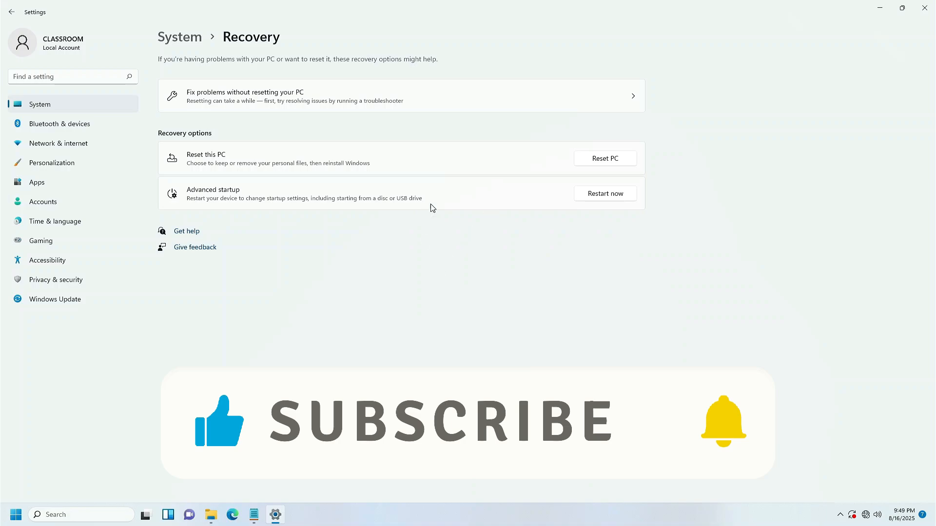
{"action": "left_click", "coordinate": [926, 10]}
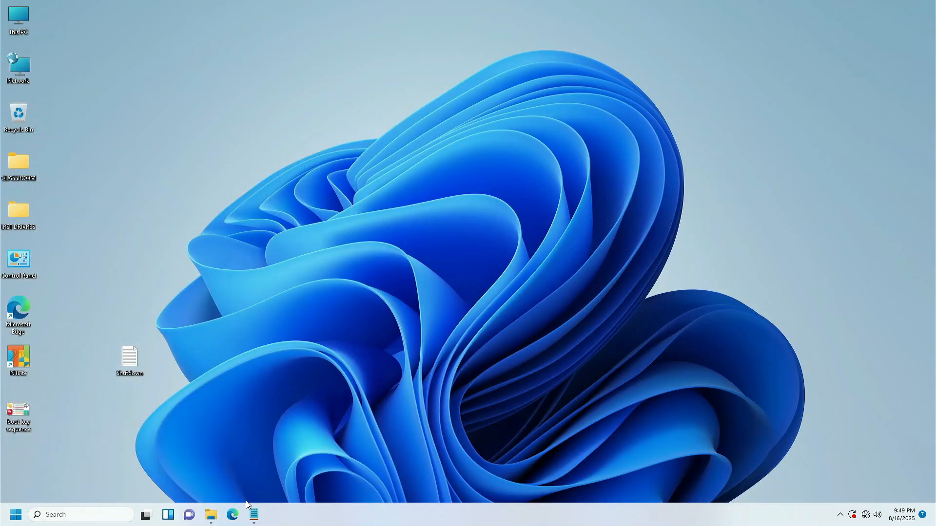
- Copy the command shutdown /r /fw from the Shutdown note in Notepad and paste it into the Run dialog
{"action": "left_click", "coordinate": [253, 513]}
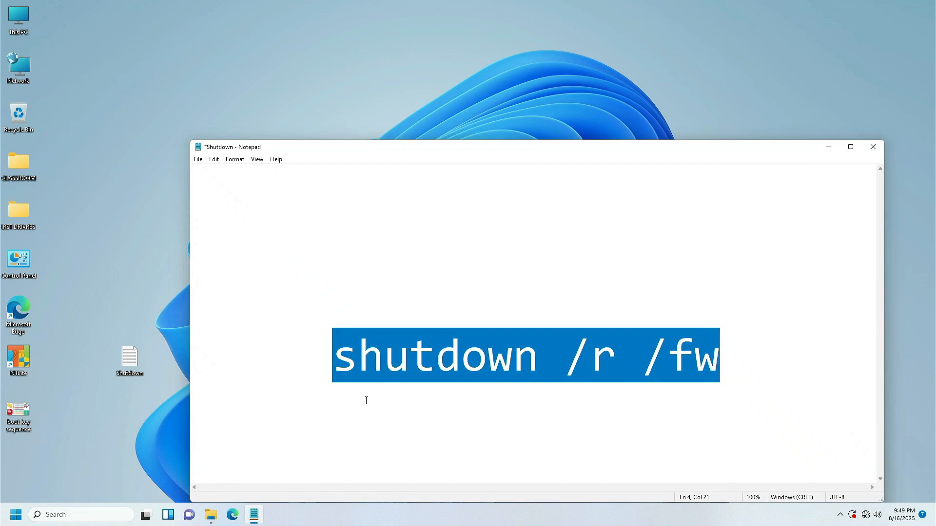
{"action": "right_click", "coordinate": [388, 371]}
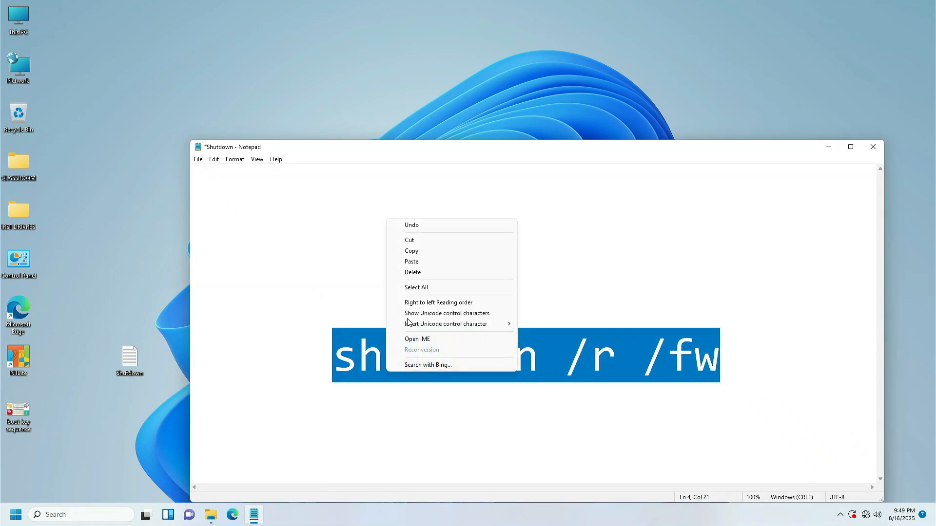
{"action": "left_click", "coordinate": [423, 251]}
{"action": "right_click", "coordinate": [16, 514]}
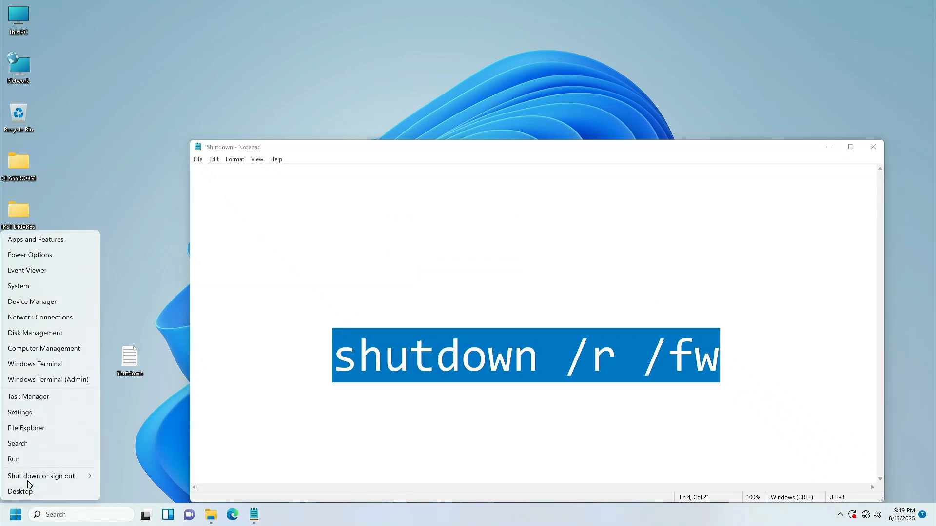
{"action": "left_click", "coordinate": [32, 460]}
{"action": "right_click", "coordinate": [55, 456]}
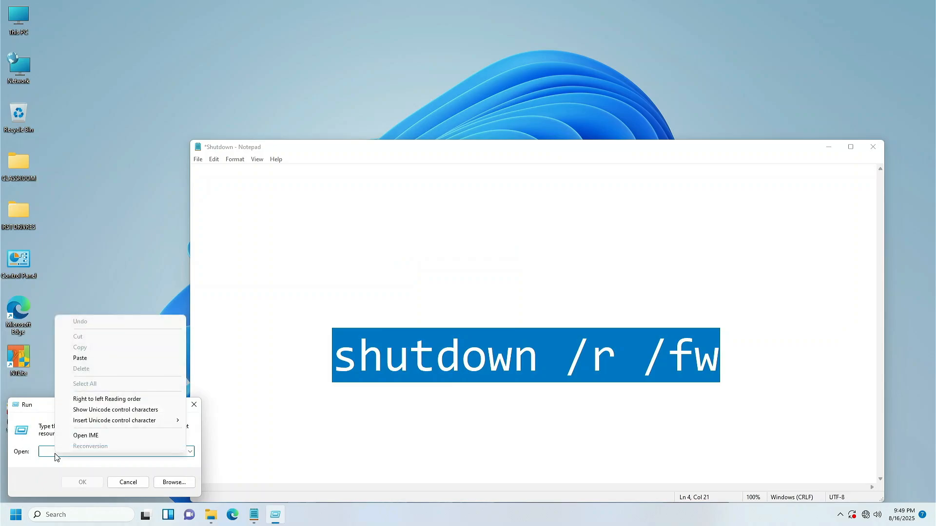
{"action": "left_click", "coordinate": [88, 357]}
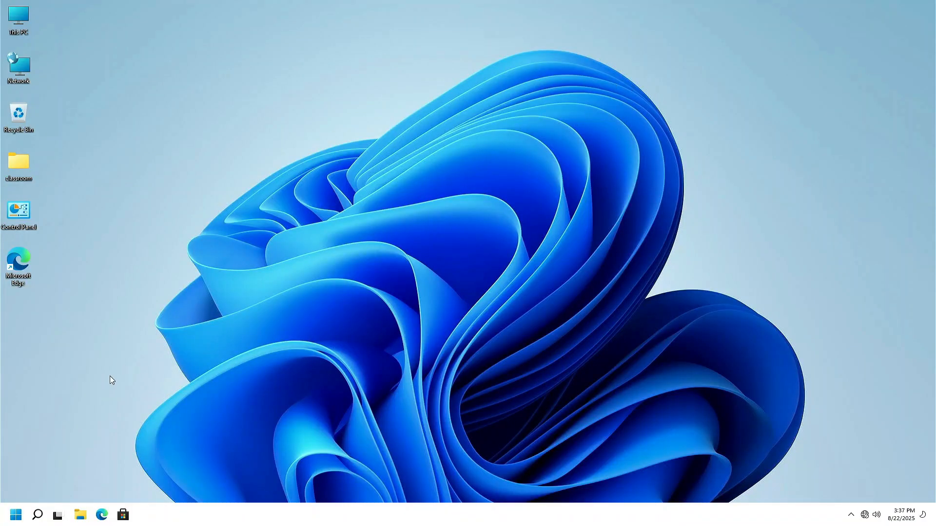
- Restart Windows into the recovery environment and reboot from its advanced troubleshooting options into the UEFI firmware settings
{"action": "right_click", "coordinate": [23, 511]}
{"action": "mouse_move", "coordinate": [73, 477]}
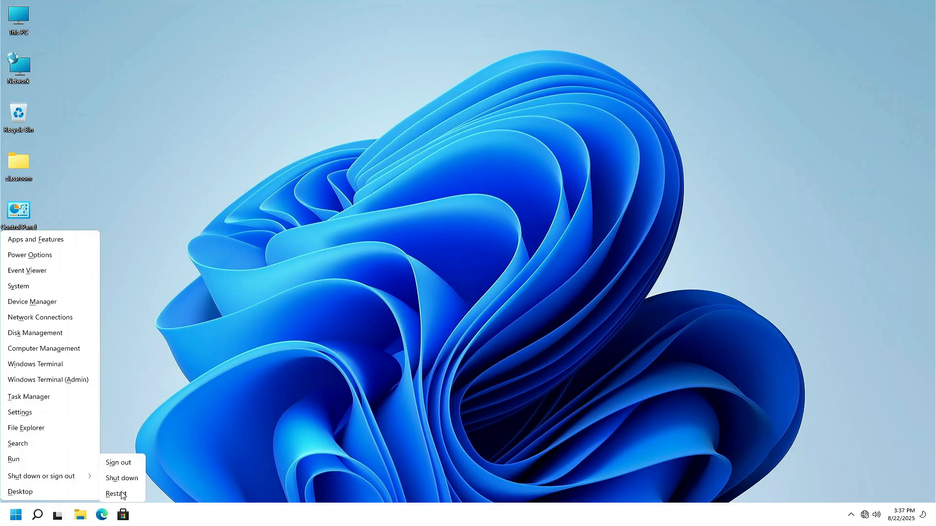
{"action": "left_click", "coordinate": [121, 494], "text": "shift"}
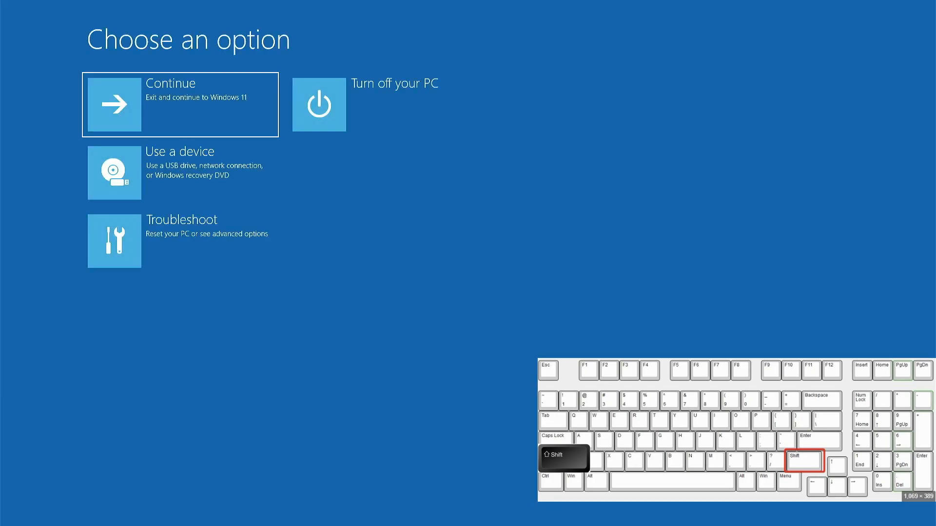
{"action": "left_click", "coordinate": [147, 250]}
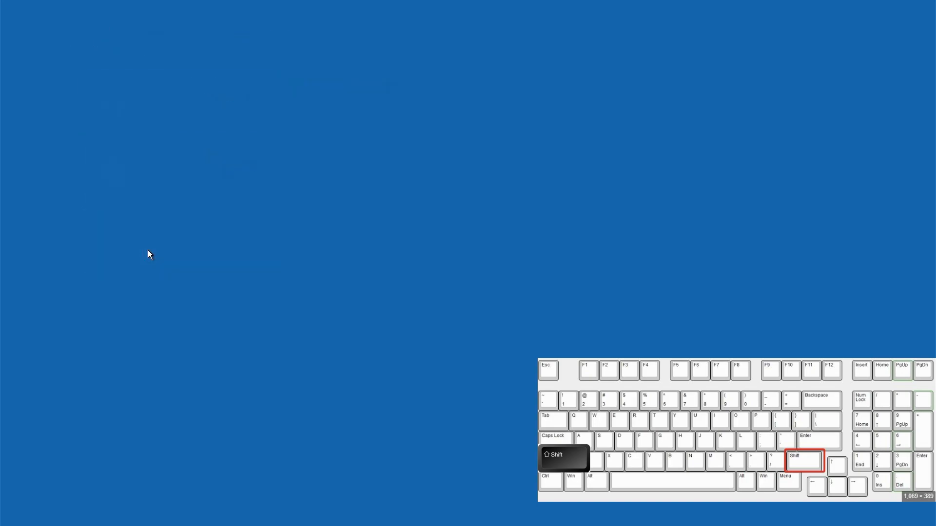
{"action": "left_click", "coordinate": [137, 156]}
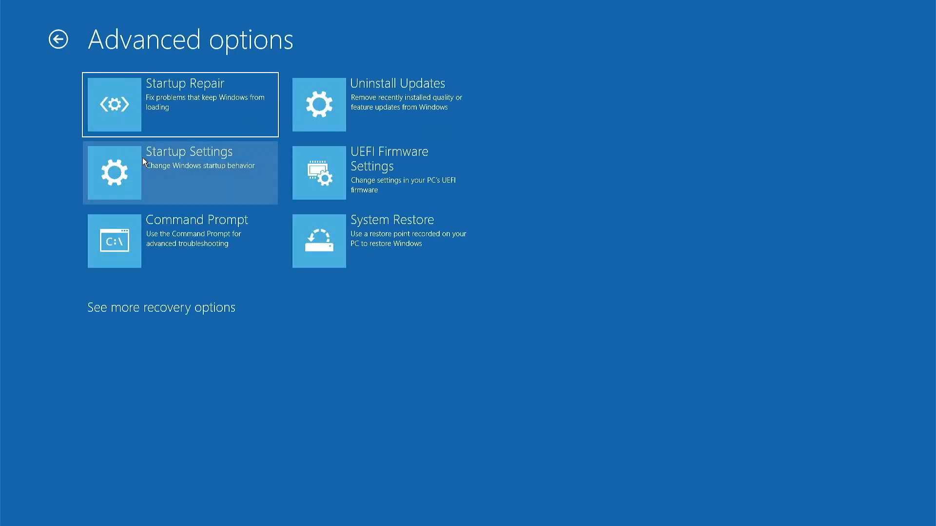
{"action": "left_click", "coordinate": [313, 175]}
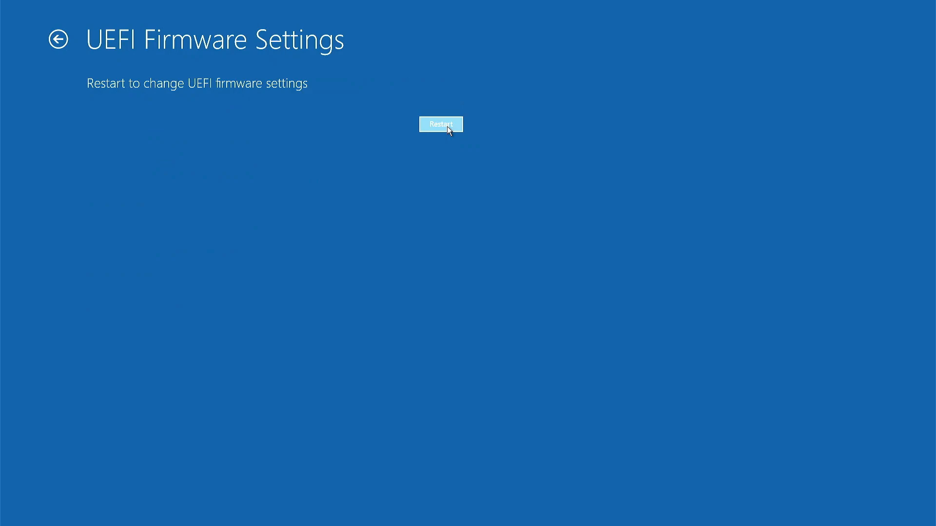
{"action": "left_click", "coordinate": [441, 125]}
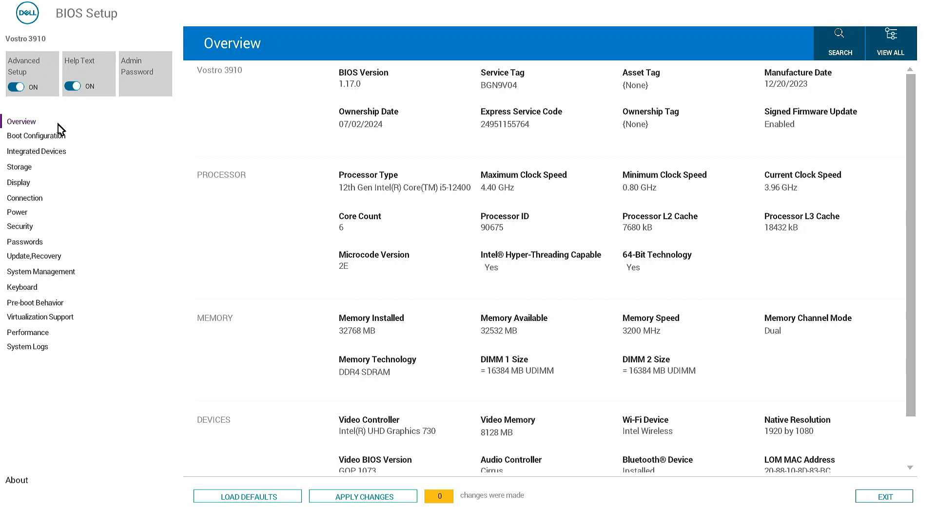
- Check the SATA/NVMe Operation mode in the BIOS Storage settings
{"action": "left_click", "coordinate": [27, 168]}
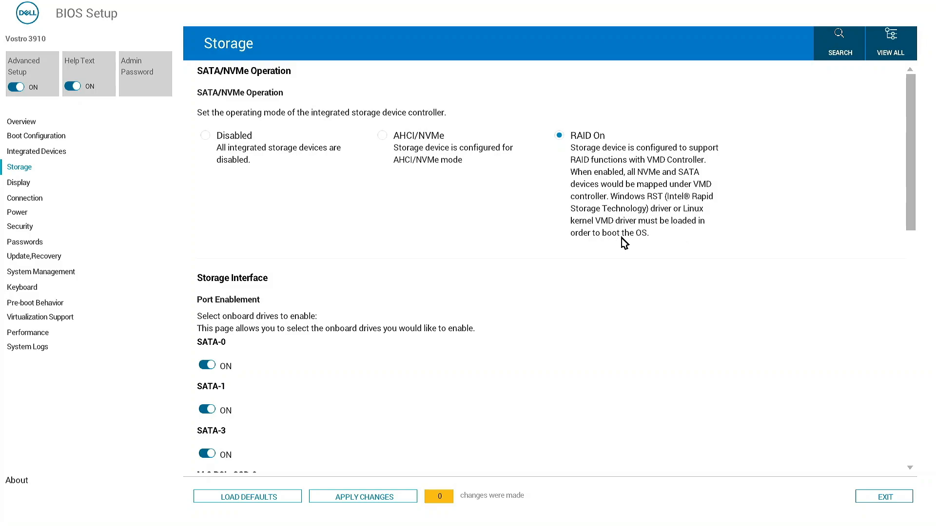
{"action": "left_click", "coordinate": [552, 177]}
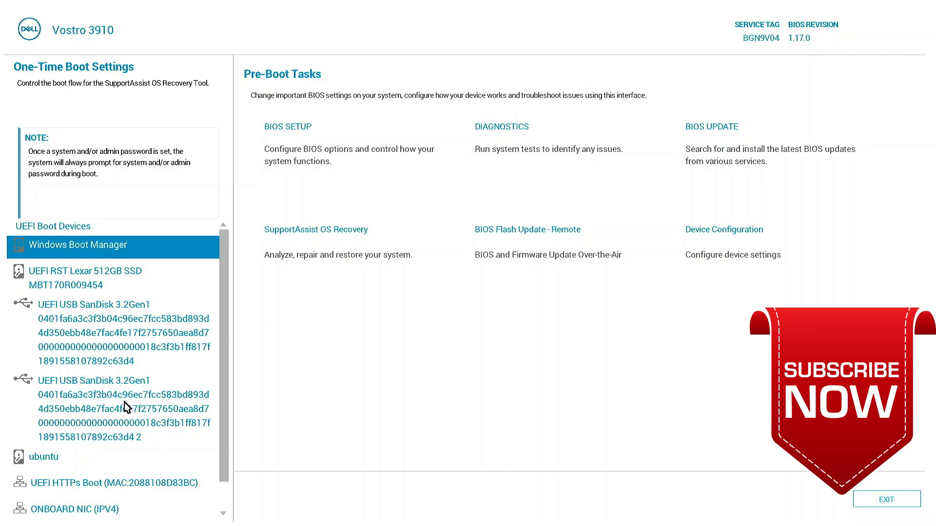
- Boot from the second UEFI USB SanDisk entry and start installing Windows with the default language settings and without a product key
{"action": "left_click", "coordinate": [124, 403]}
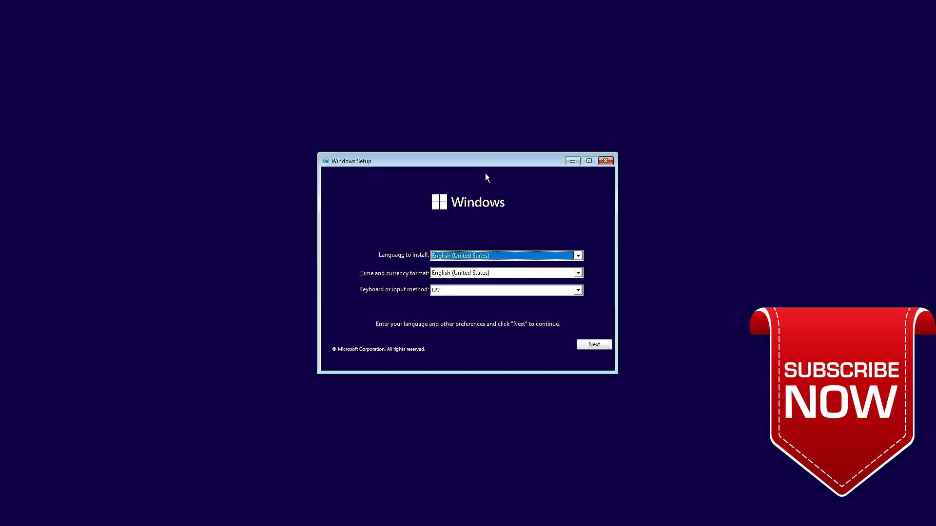
{"action": "left_click", "coordinate": [599, 347]}
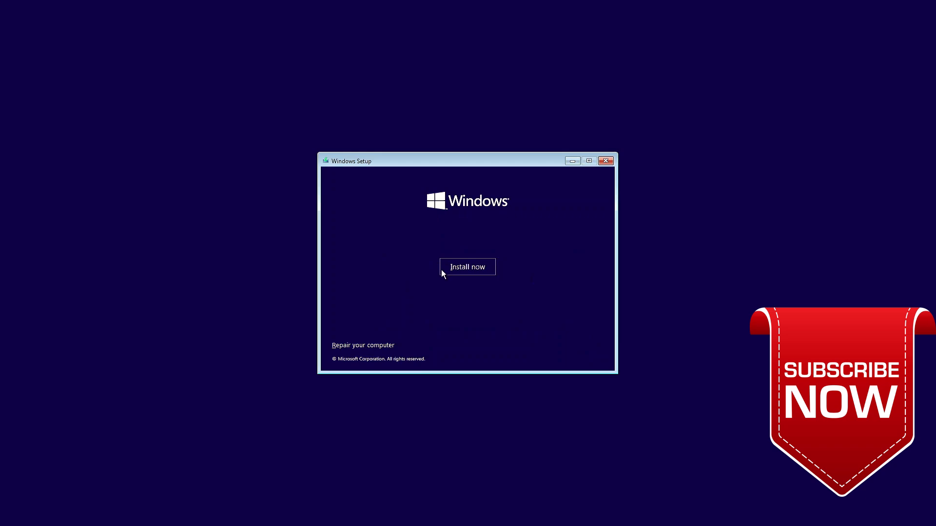
{"action": "left_click", "coordinate": [457, 268]}
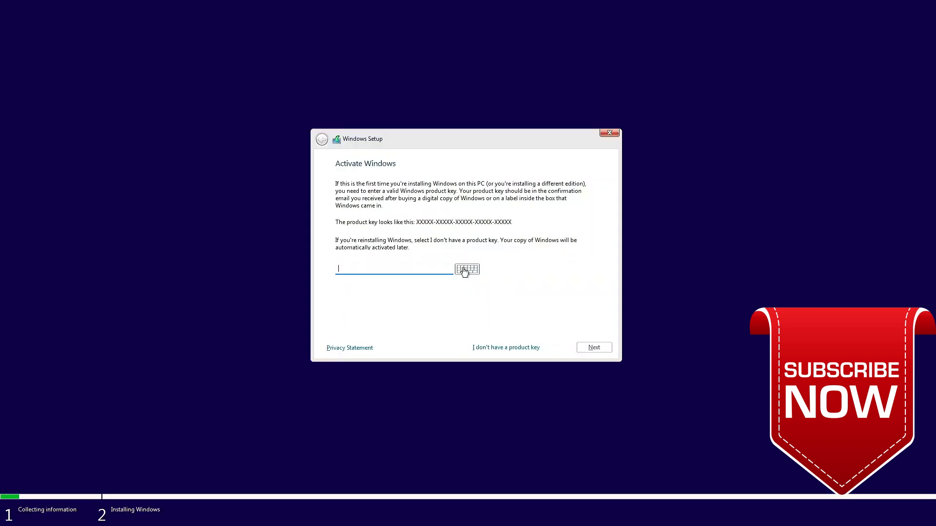
{"action": "left_click", "coordinate": [484, 346]}
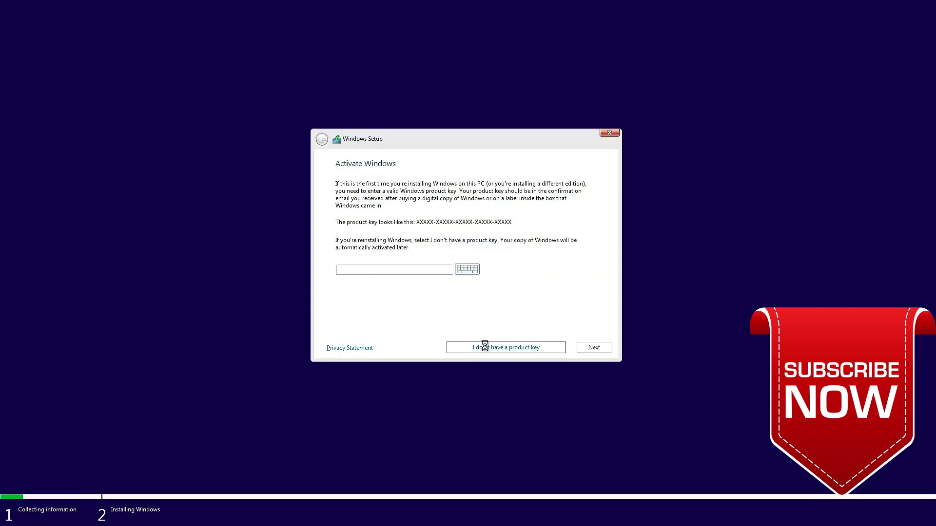